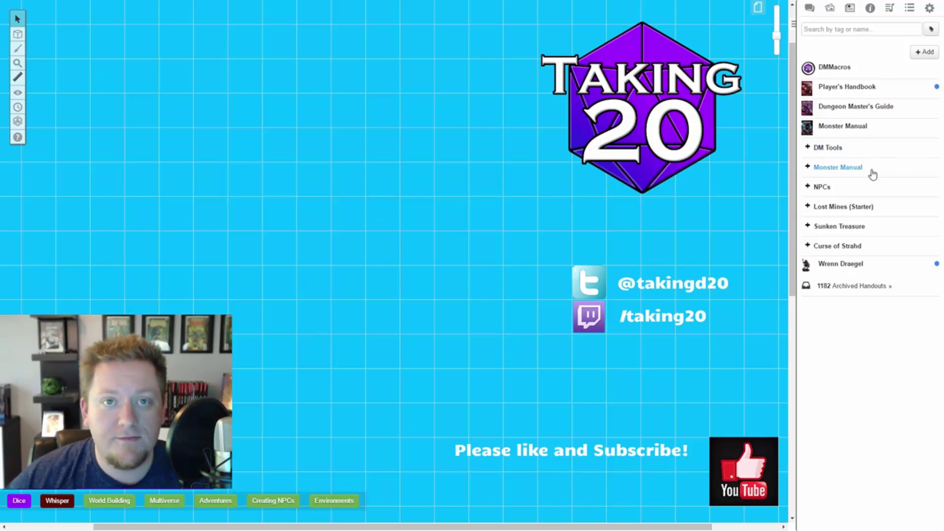
- Expand the Monster Manual folder and its Templates, CR 1/4, CR 2, CR 3, CR 5, CR 7 and CR 9 subfolders
click(830, 173)
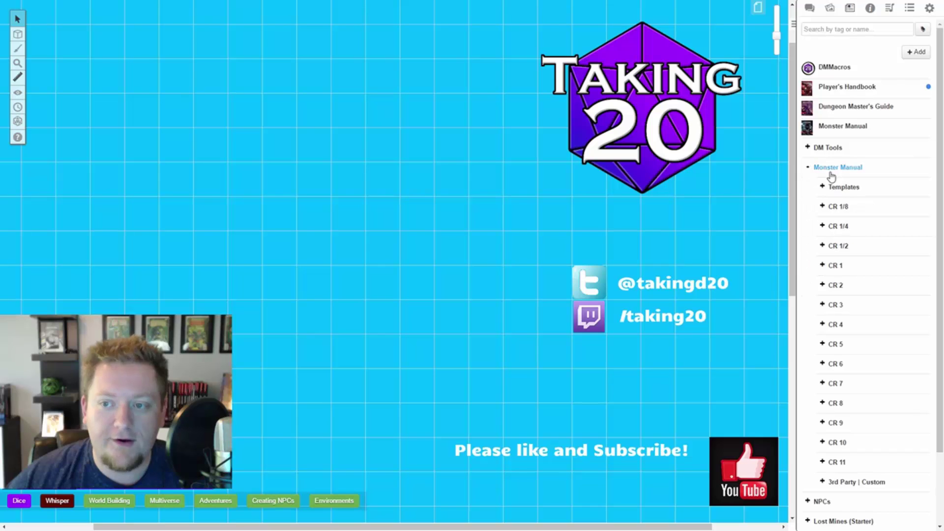
scroll(878, 216, down, 2)
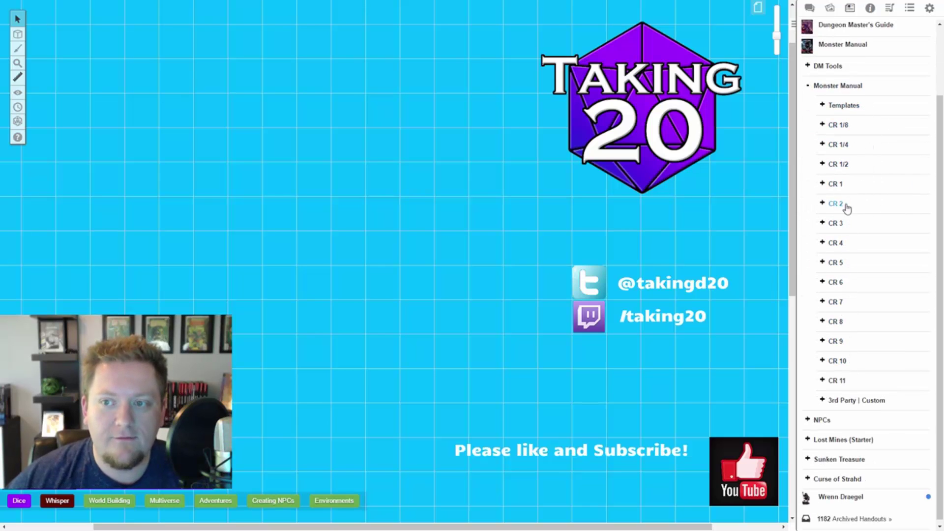
click(859, 112)
click(870, 207)
scroll(870, 245, down, 4)
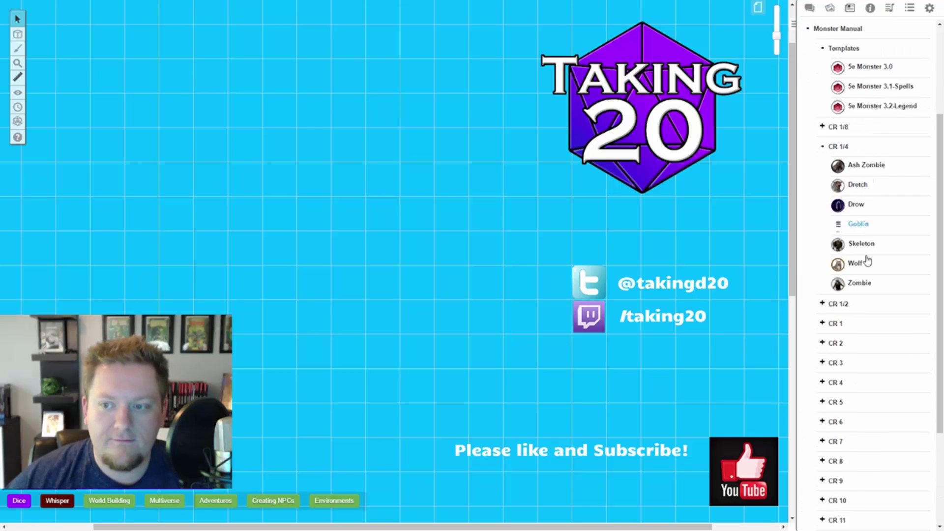
click(860, 240)
scroll(846, 344, down, 5)
click(856, 300)
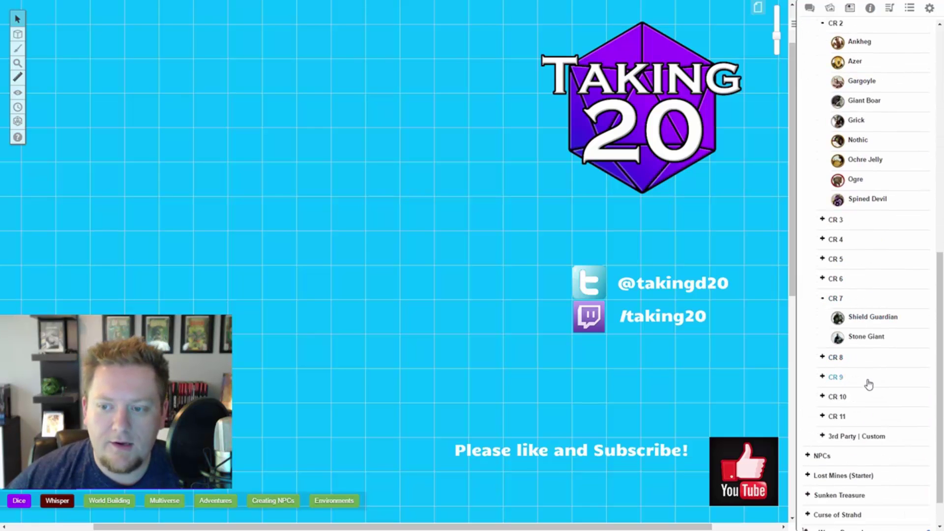
click(866, 378)
click(877, 258)
click(872, 220)
- Review the expanded monster folders and place a Goblin token from CR 1/4 on the map
scroll(873, 310, up, 7)
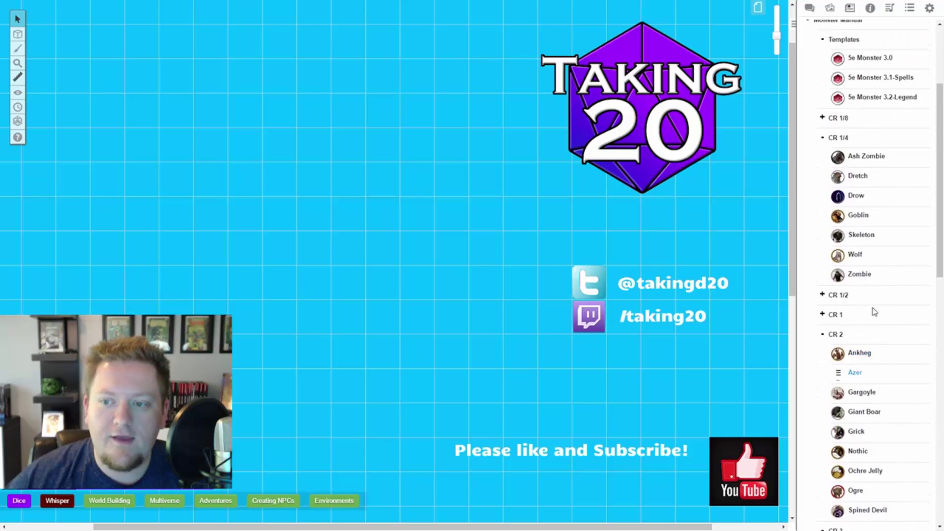
scroll(874, 275, down, 9)
scroll(874, 269, down, 6)
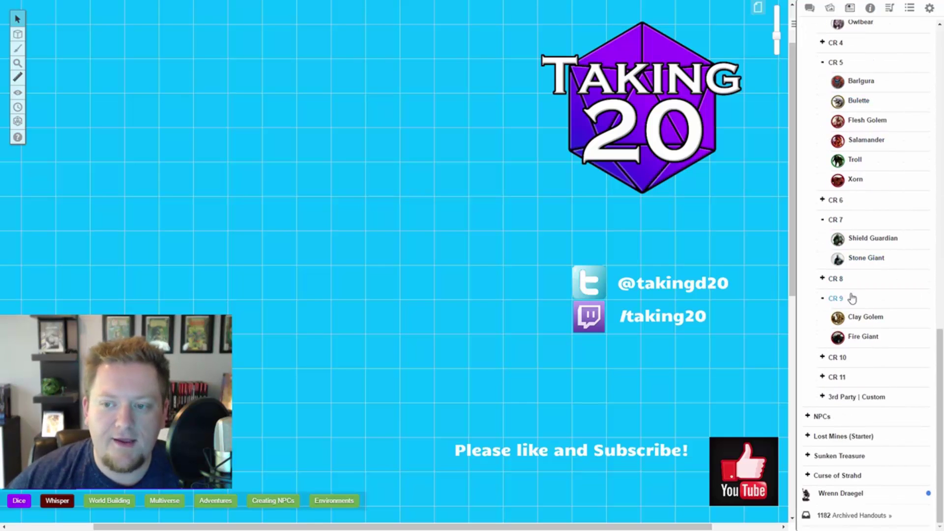
scroll(853, 295, up, 12)
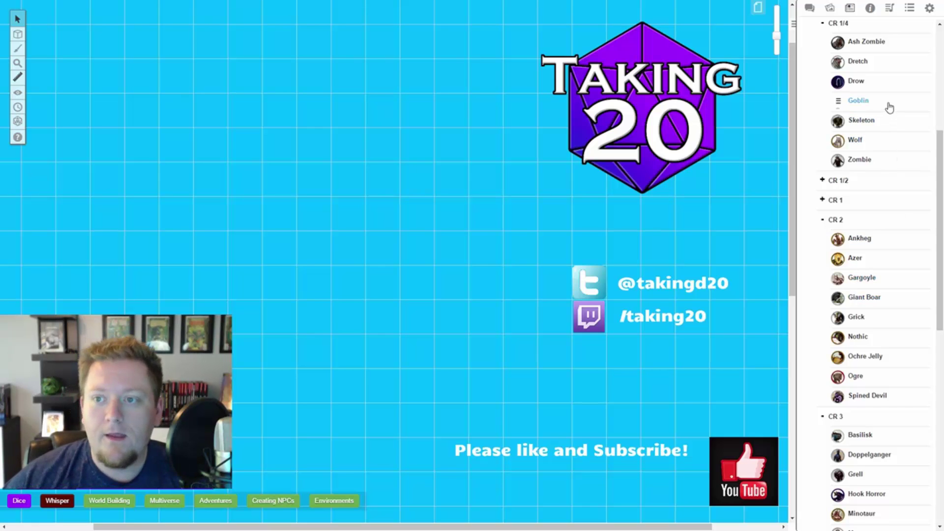
scroll(887, 109, up, 2)
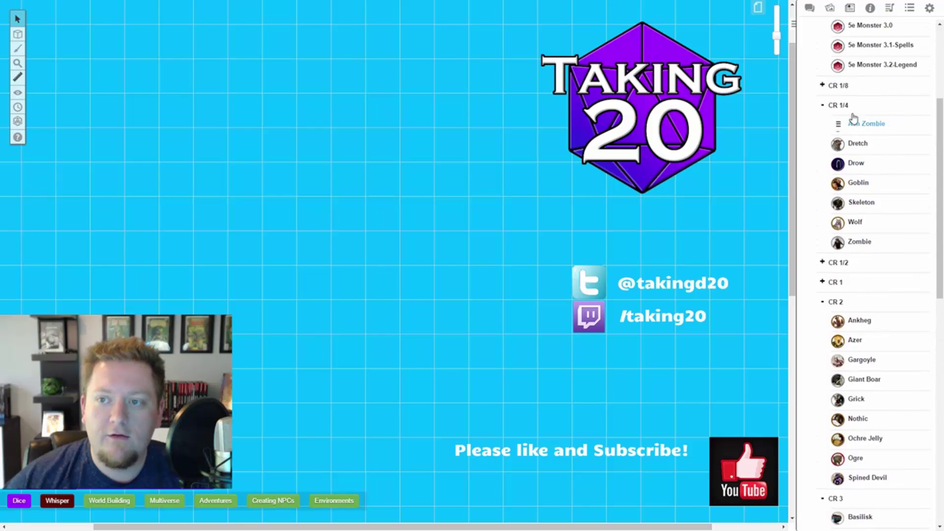
drag(883, 194, 280, 181)
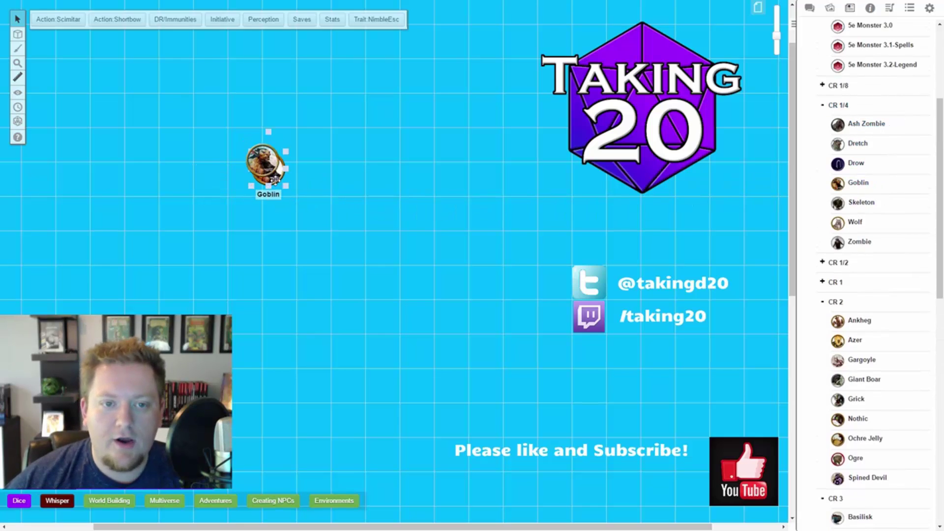
click(360, 245)
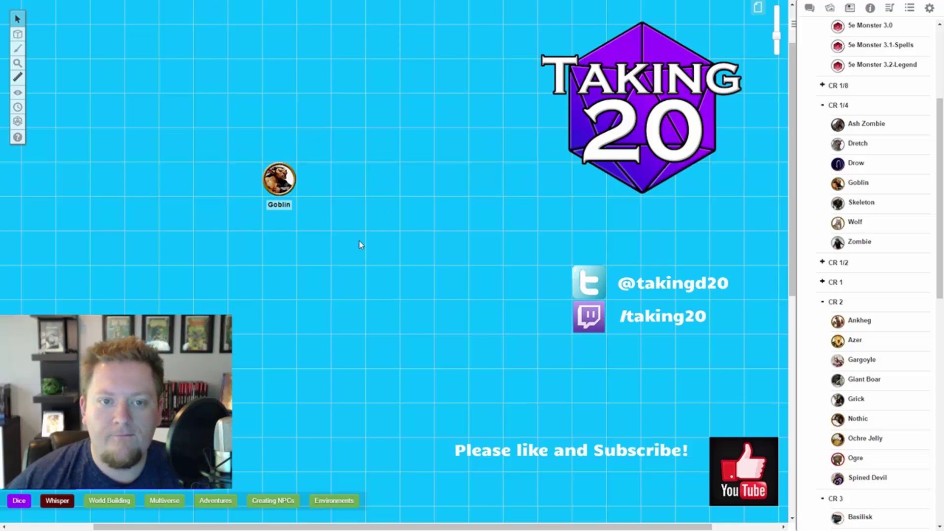
- Show the chat log and roll the Goblin's Scimitar and Shortbow attacks
click(289, 184)
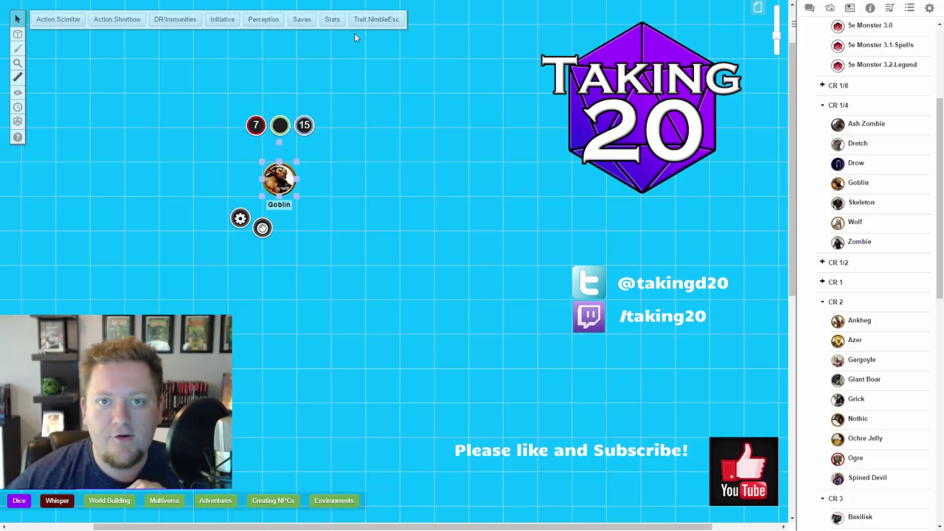
click(809, 9)
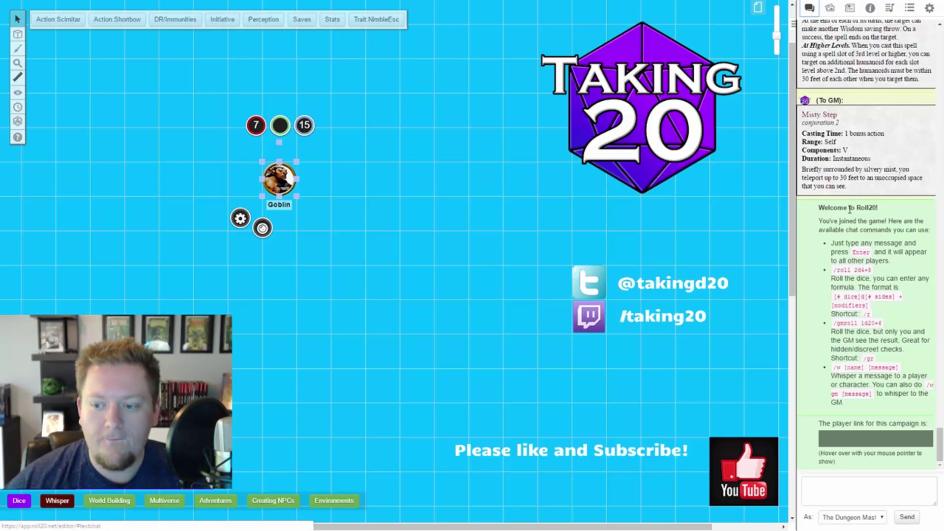
click(68, 22)
click(121, 23)
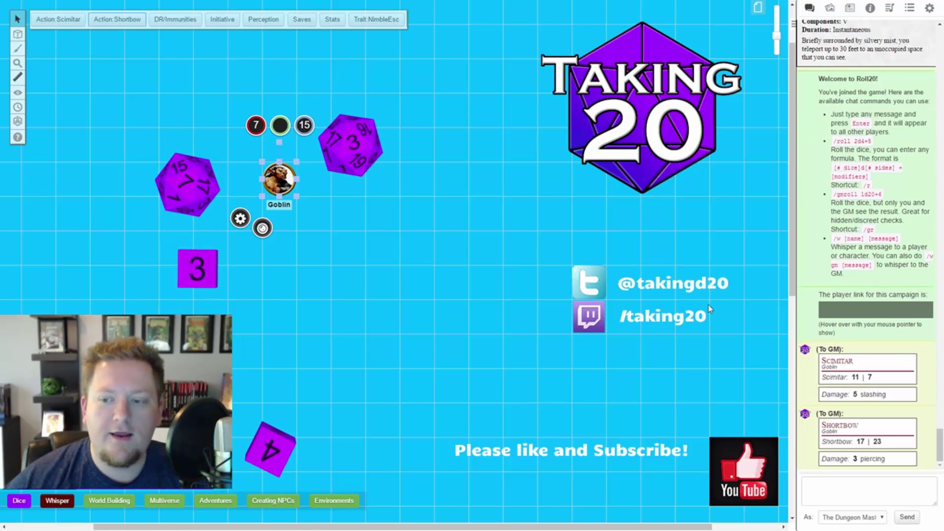
mouse_move(860, 382)
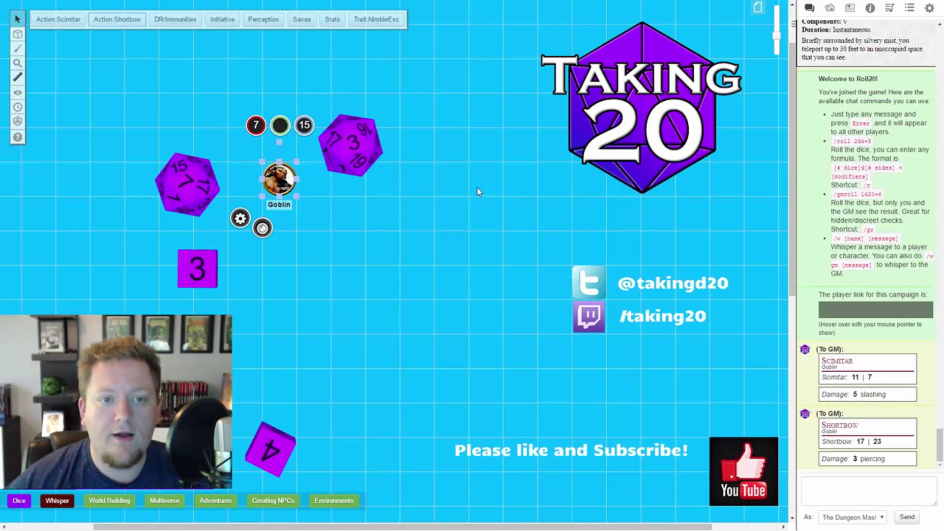
- Clear the rolled dice and output the Goblin's DR/Immunities to the chat
click(170, 34)
click(279, 177)
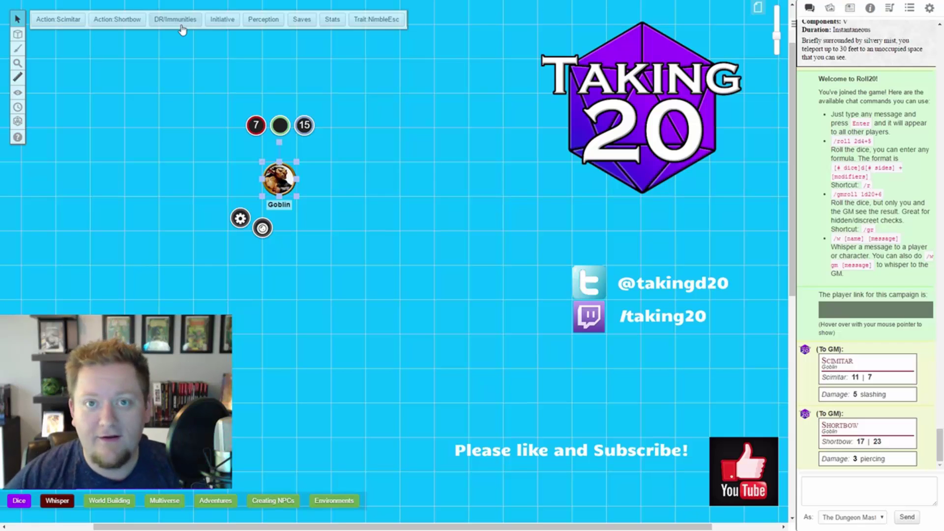
click(182, 27)
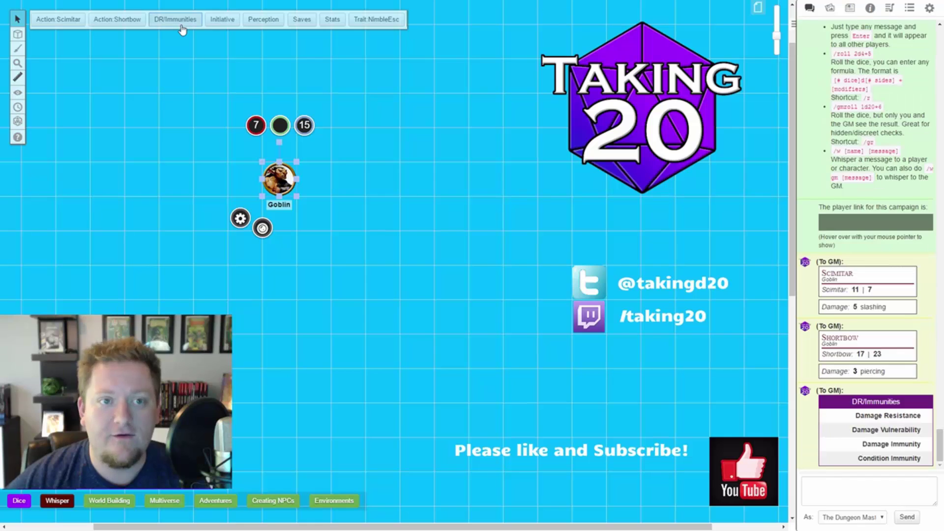
- Place an Ochre Jelly token from the CR 2 folder on the map near the Goblin
click(850, 7)
scroll(874, 357, down, 2)
drag(874, 357, 467, 248)
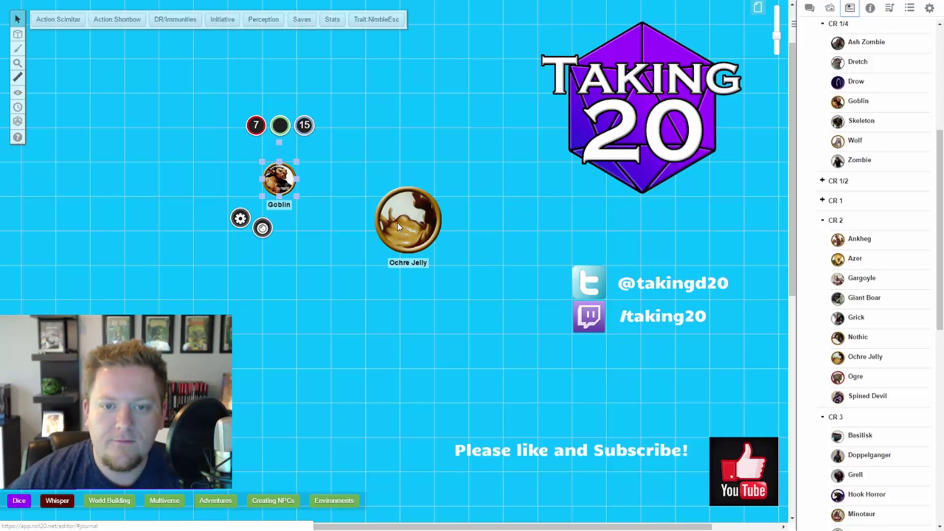
click(411, 220)
drag(411, 219, 399, 197)
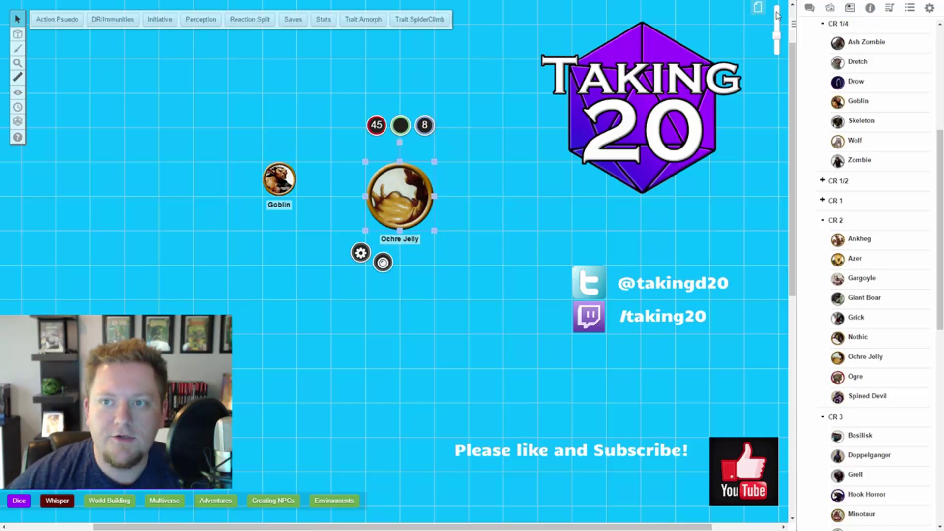
- Output the Ochre Jelly's DR/Immunities to the chat and deselect its token
click(810, 8)
click(124, 20)
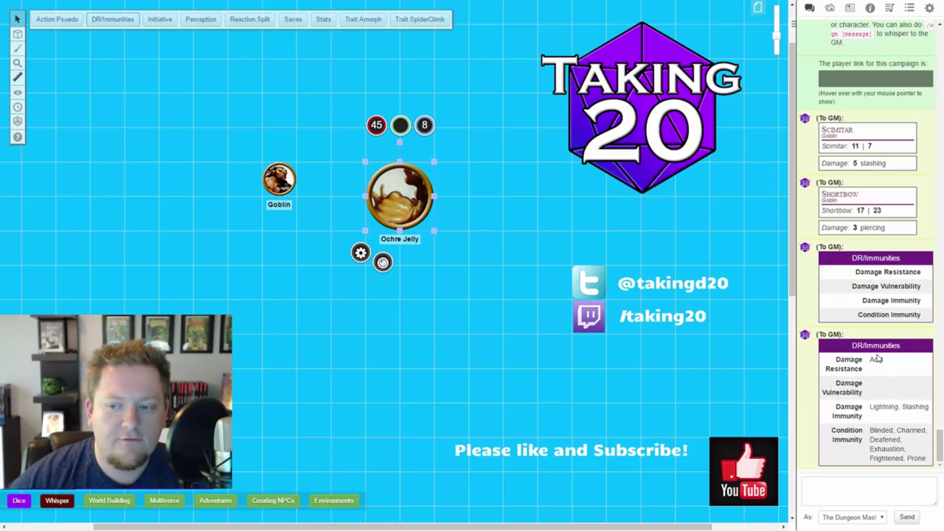
click(207, 116)
- Open the Turn Order tracker near the toolbar and roll Initiative for the Goblin
click(279, 179)
click(18, 107)
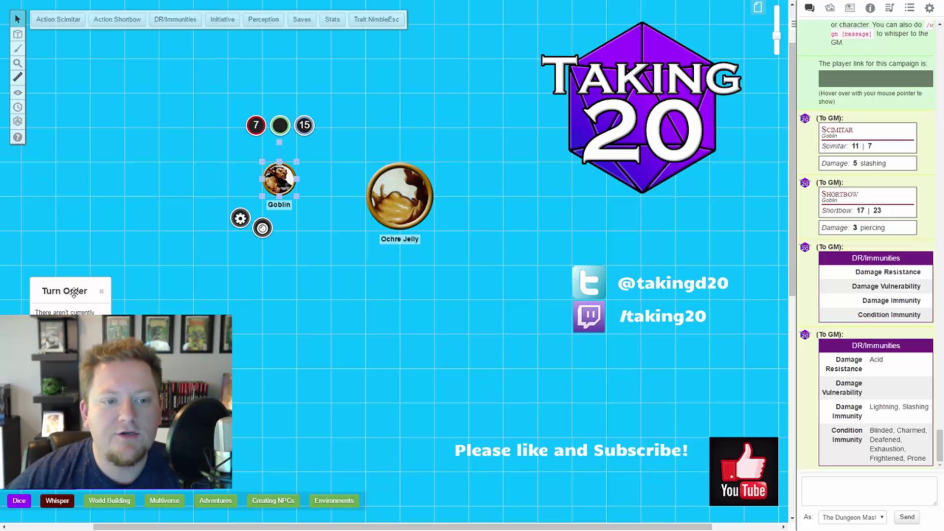
drag(70, 140, 95, 101)
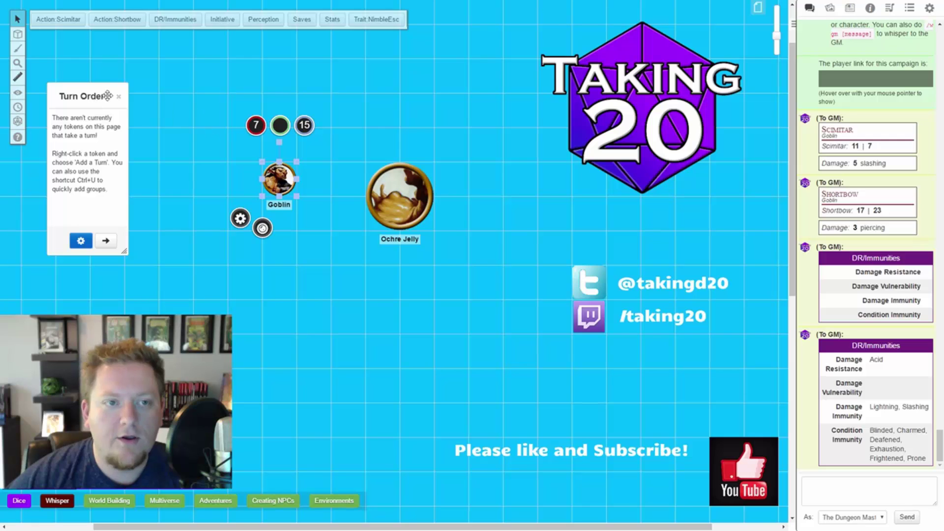
click(216, 22)
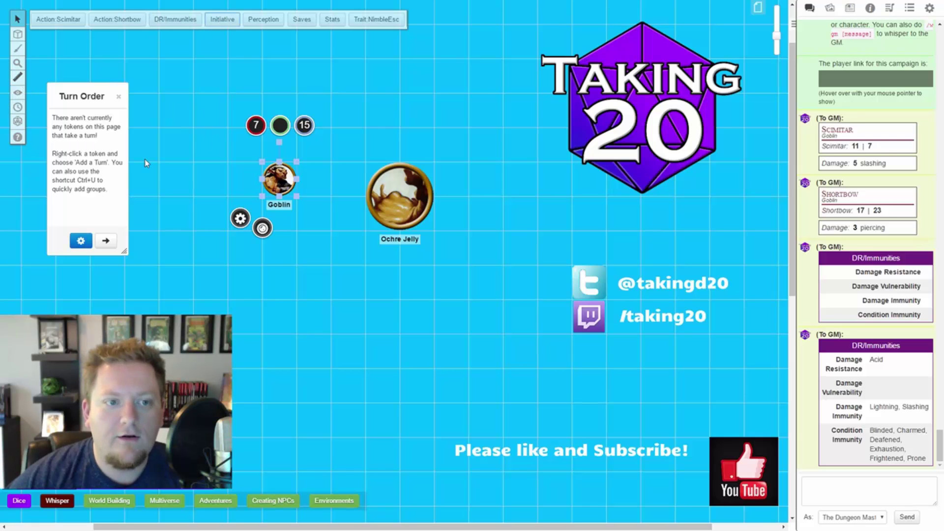
click(266, 250)
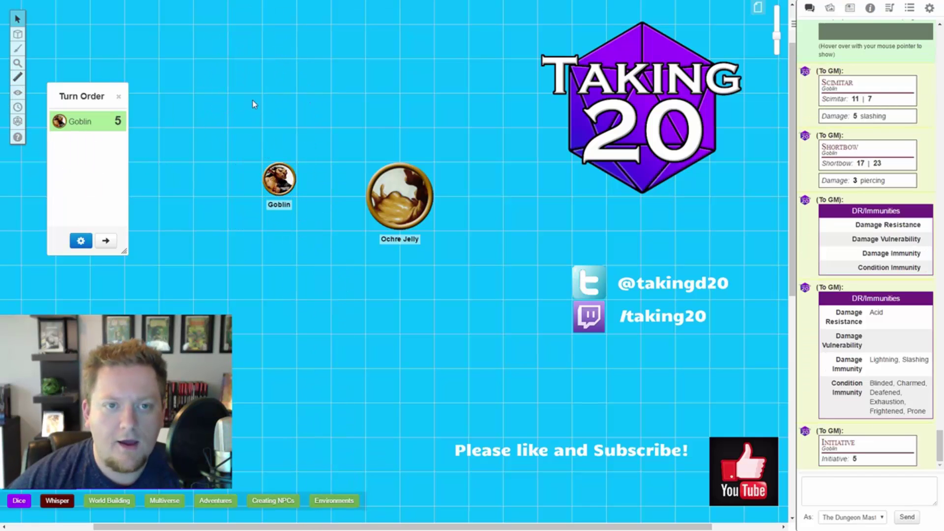
- Roll Perception for the Goblin and clear the dice from the map
click(279, 170)
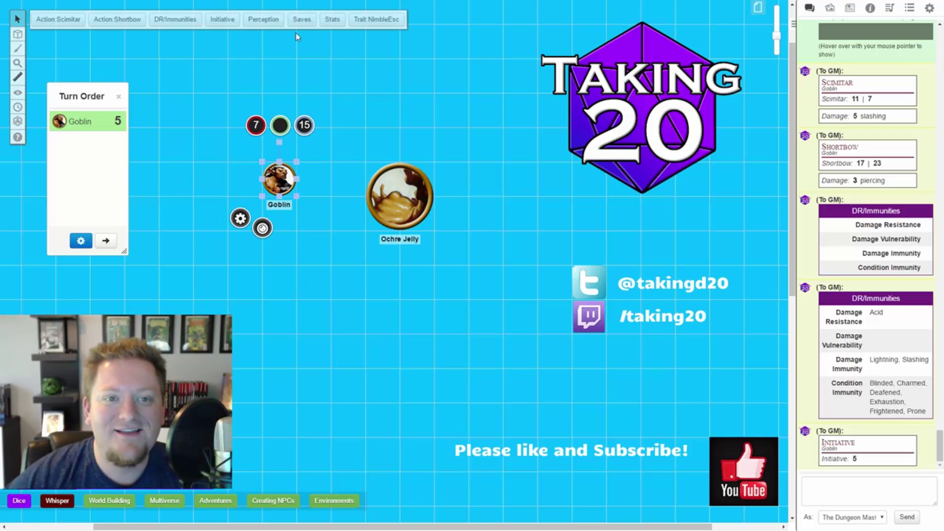
click(265, 22)
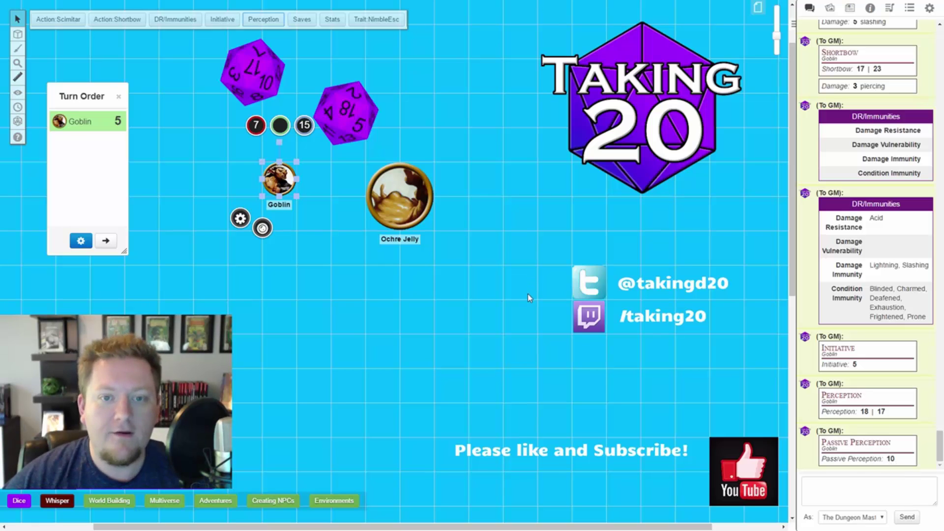
click(368, 128)
- Roll the Goblin's saving throws with its Saves macro and deselect the token
click(279, 178)
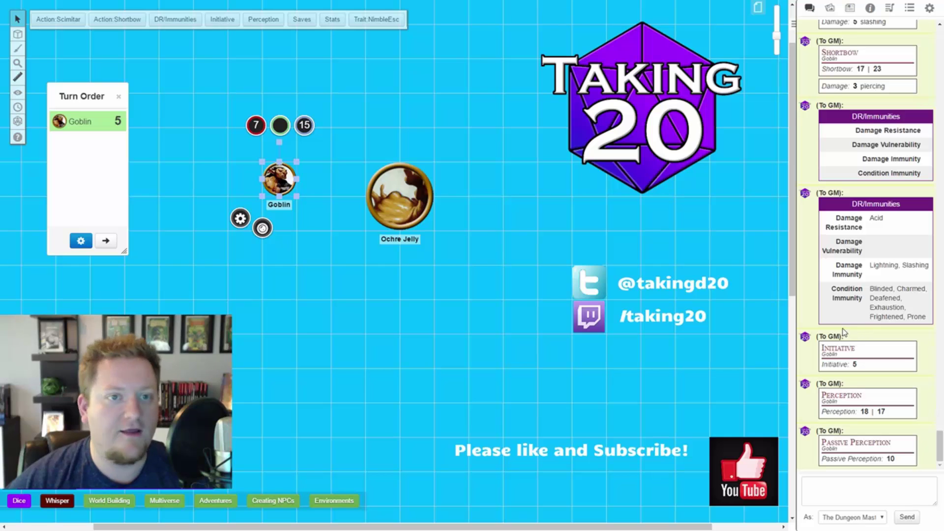
click(301, 20)
click(334, 134)
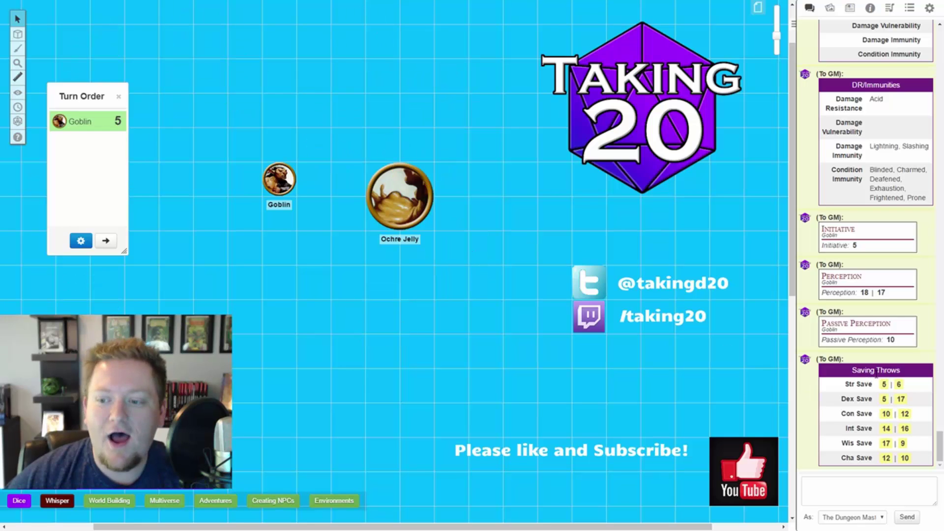
- Output the Goblin's Stats to the chat, including its hit dice roll, and clear the dice
click(279, 180)
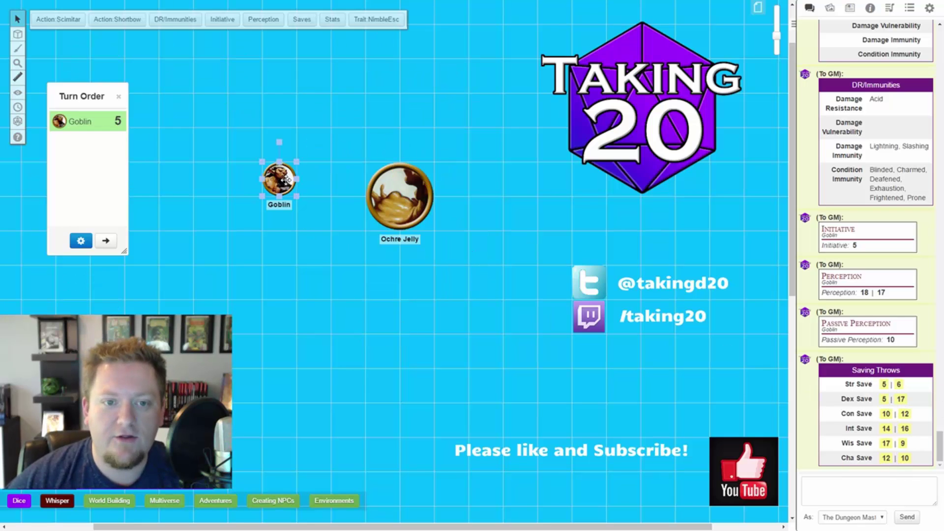
click(332, 19)
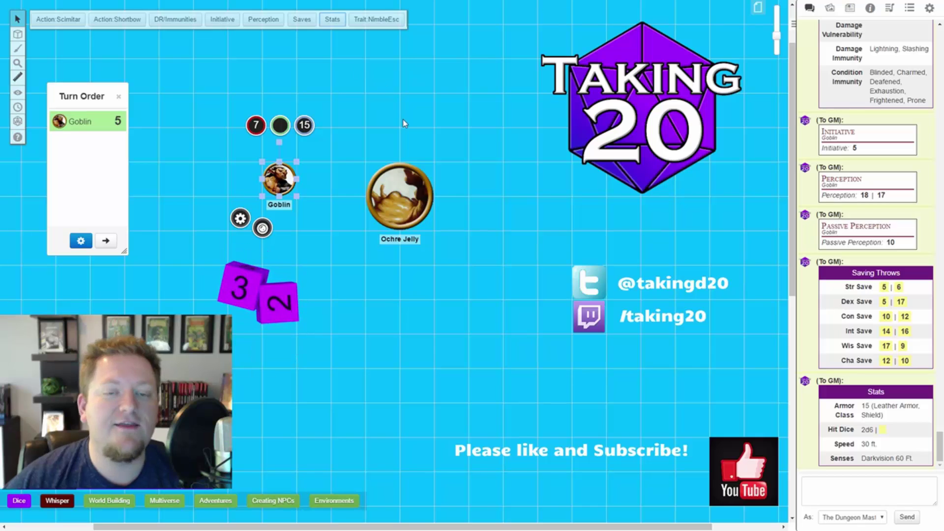
click(282, 304)
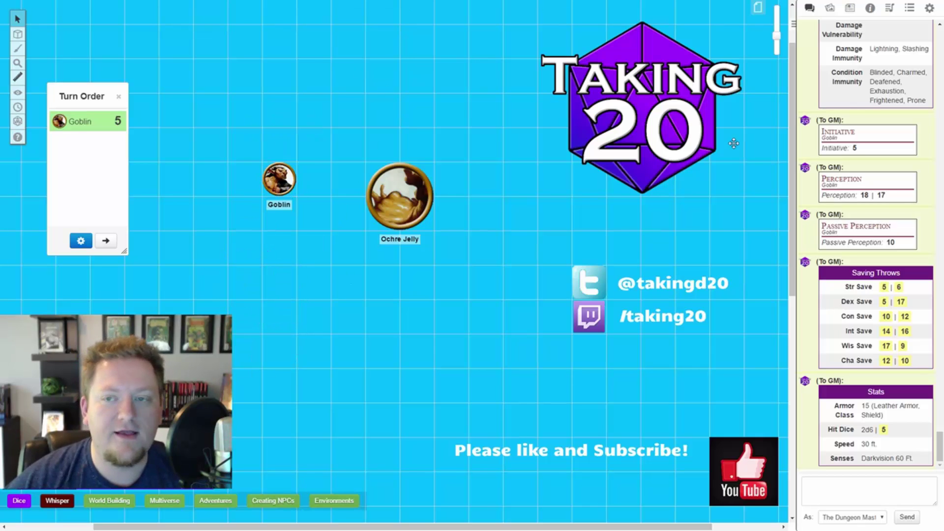
- Place a second Goblin token from the CR 1/4 folder diagonally next to the first one
click(849, 8)
scroll(857, 315, up, 4)
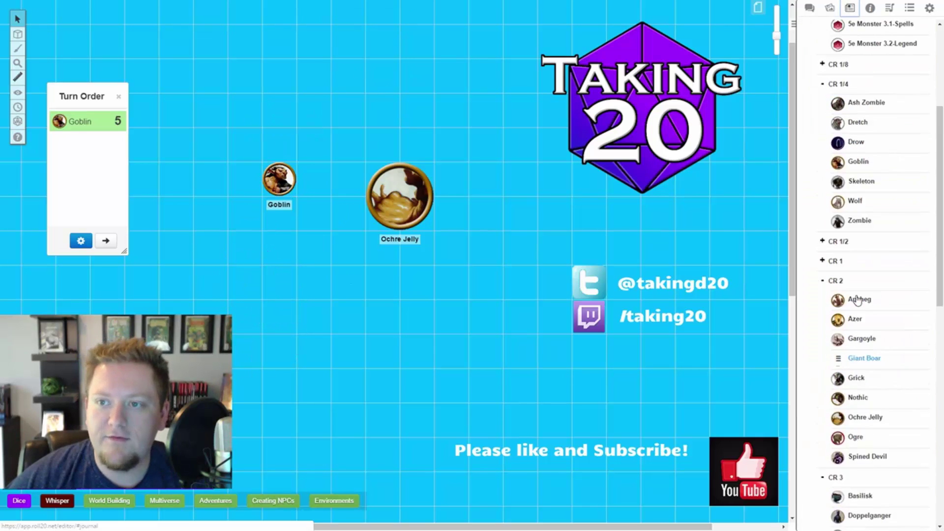
drag(864, 270, 366, 132)
click(314, 143)
click(367, 140)
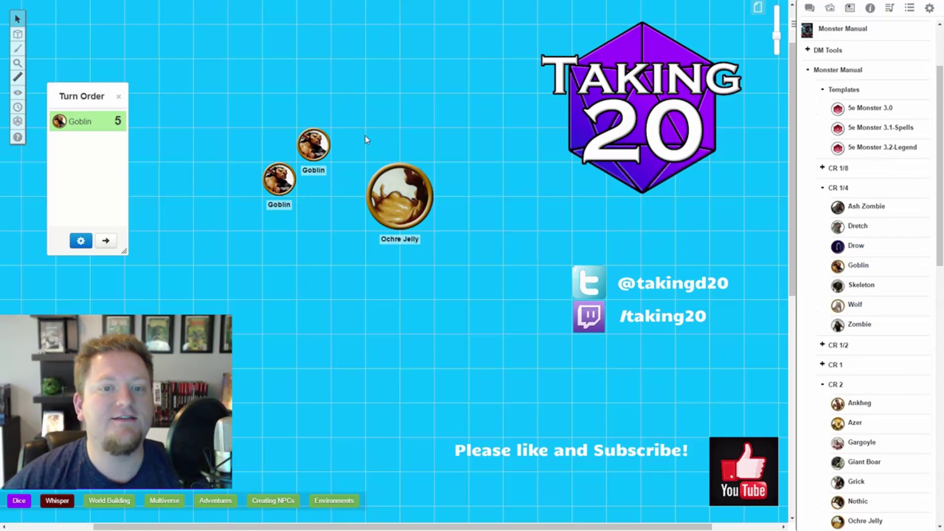
- Move the first Goblin up one square beside the second and select each token in turn to compare them
drag(289, 179, 288, 155)
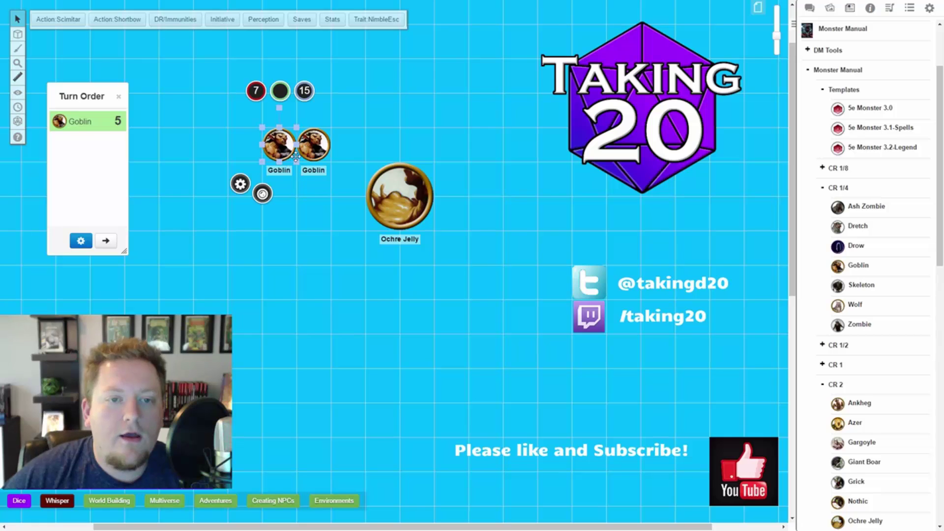
click(319, 141)
click(313, 144)
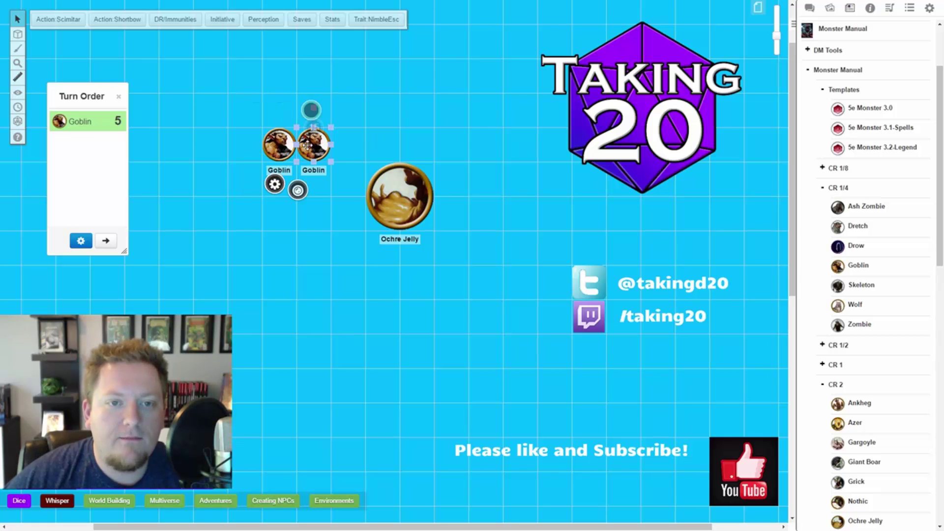
click(278, 147)
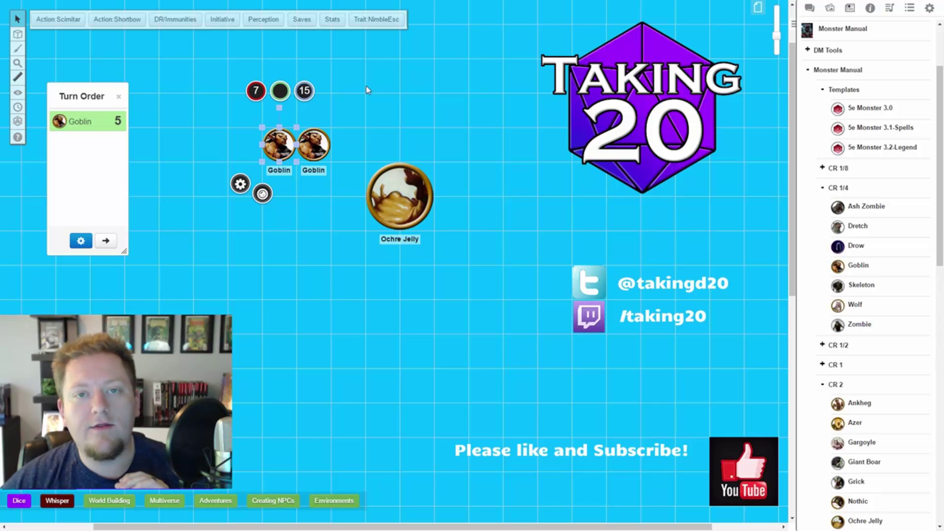
- Review the Goblin's Stats output in the chat, focusing on its hit dice roll
click(809, 8)
scroll(563, 267, up, 2)
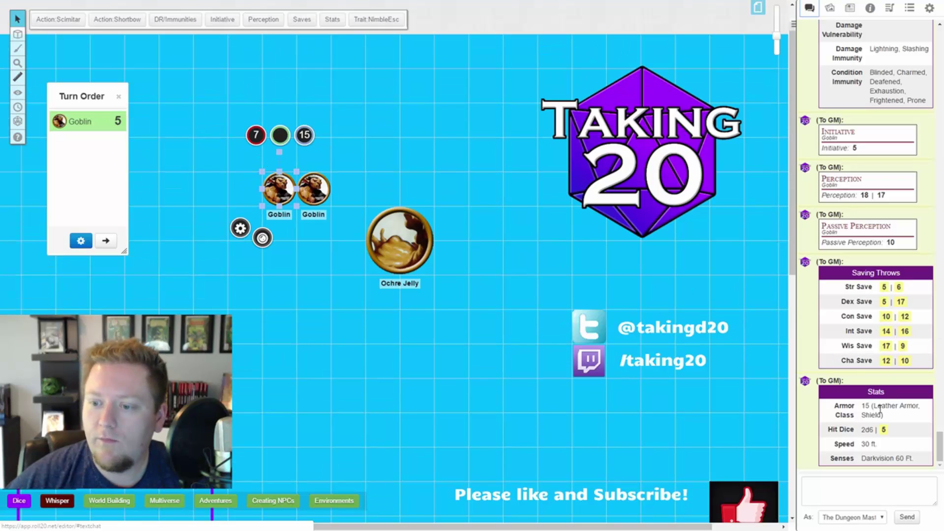
scroll(672, 285, down, 1)
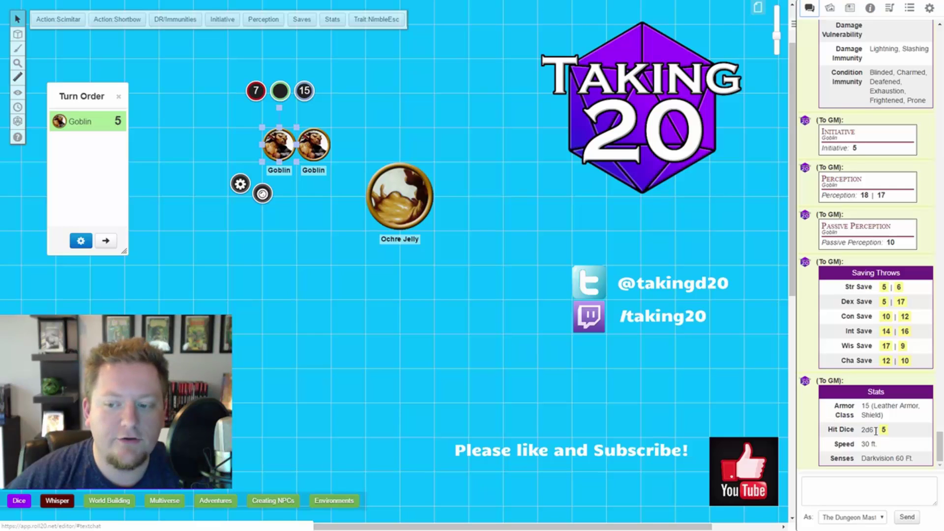
mouse_move(884, 431)
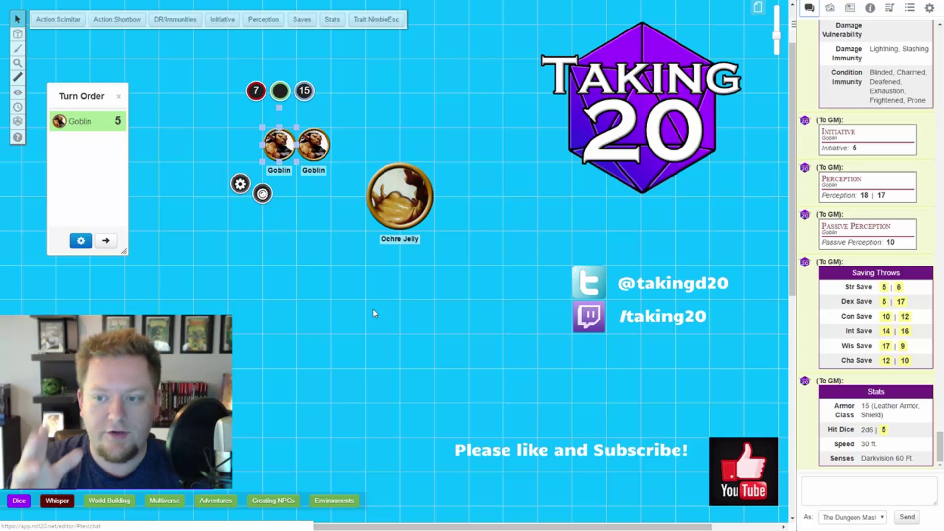
- Output the second Goblin's Stats to the chat three times to reroll its hit dice
click(308, 149)
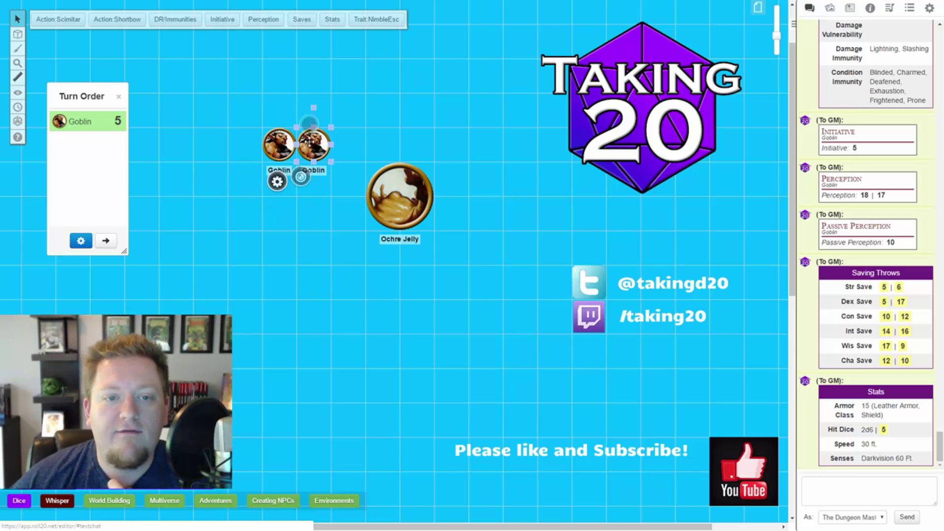
click(330, 20)
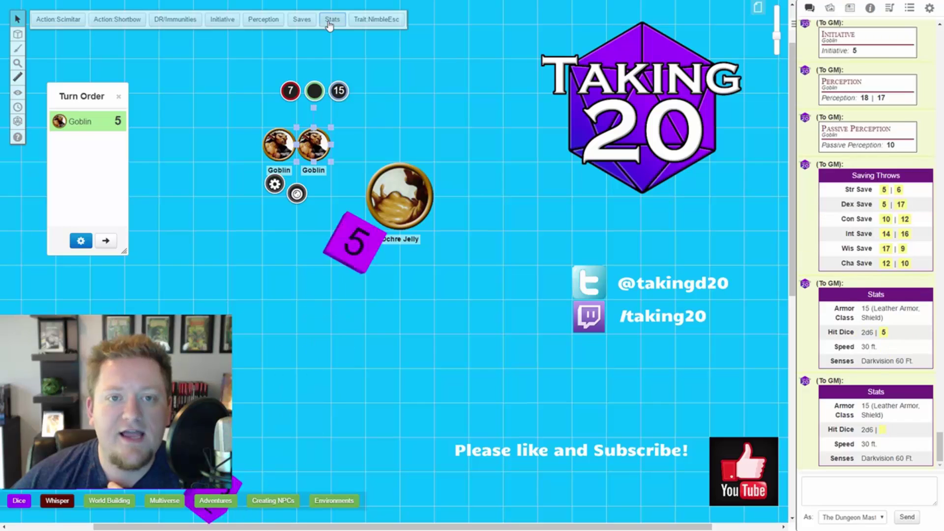
click(329, 21)
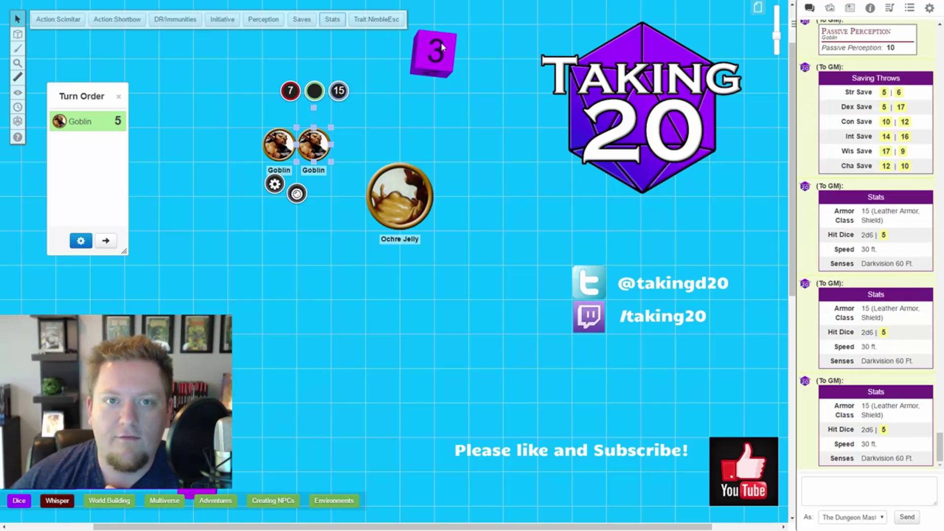
click(328, 23)
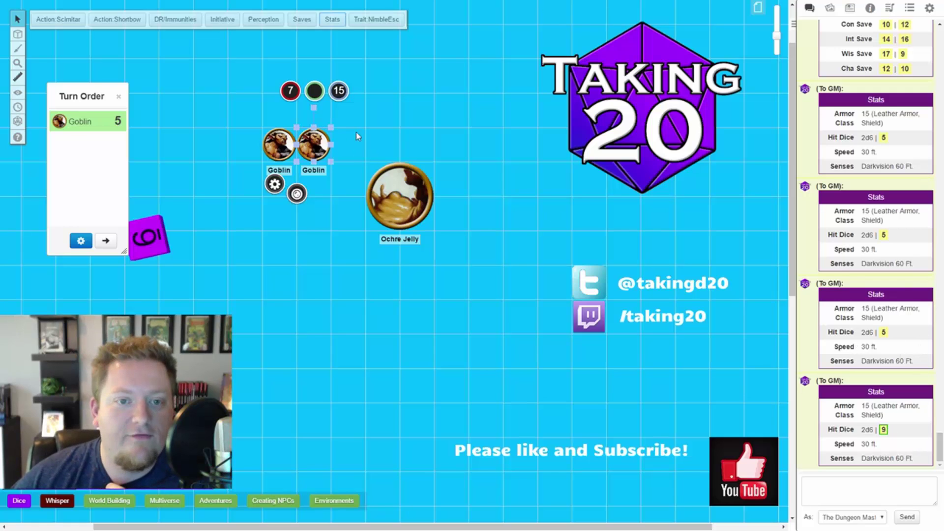
- Set the second Goblin's hit points to 9 and select the first Goblin to compare
mouse_move(317, 143)
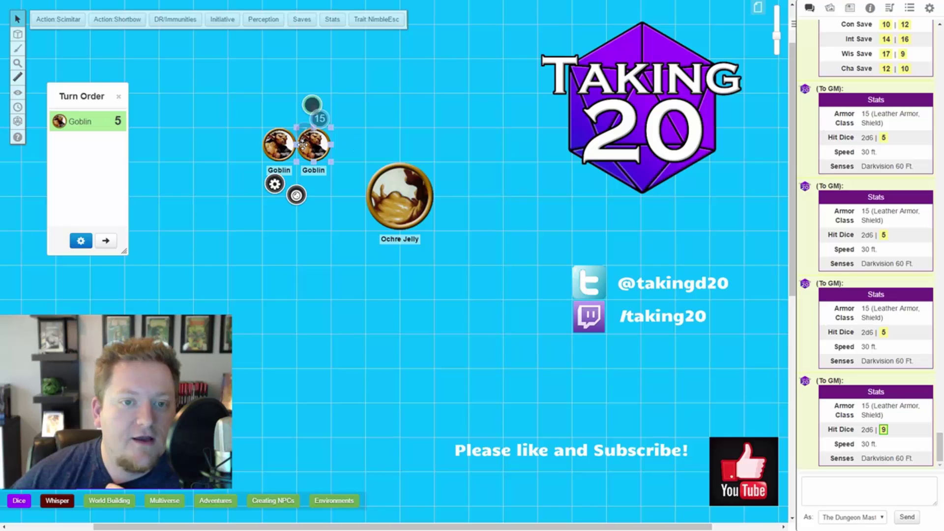
click(290, 91)
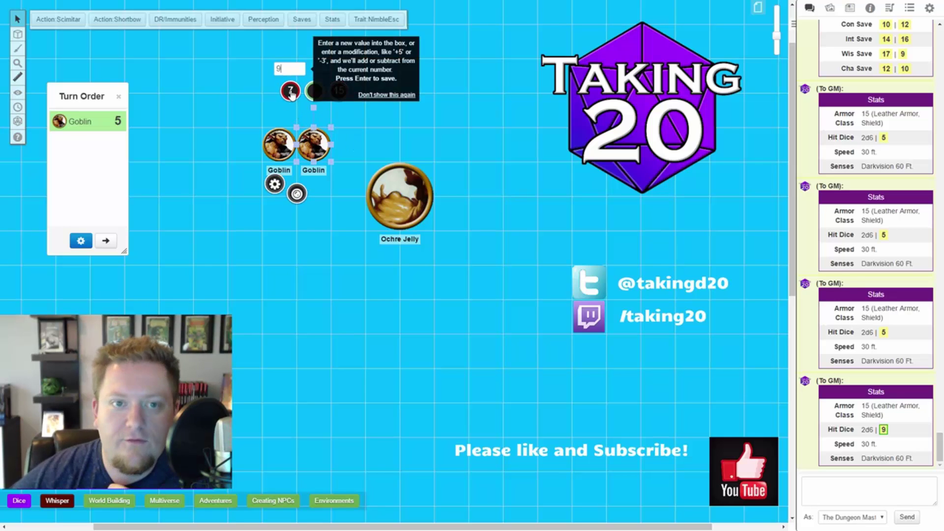
key(Return)
click(356, 120)
click(287, 140)
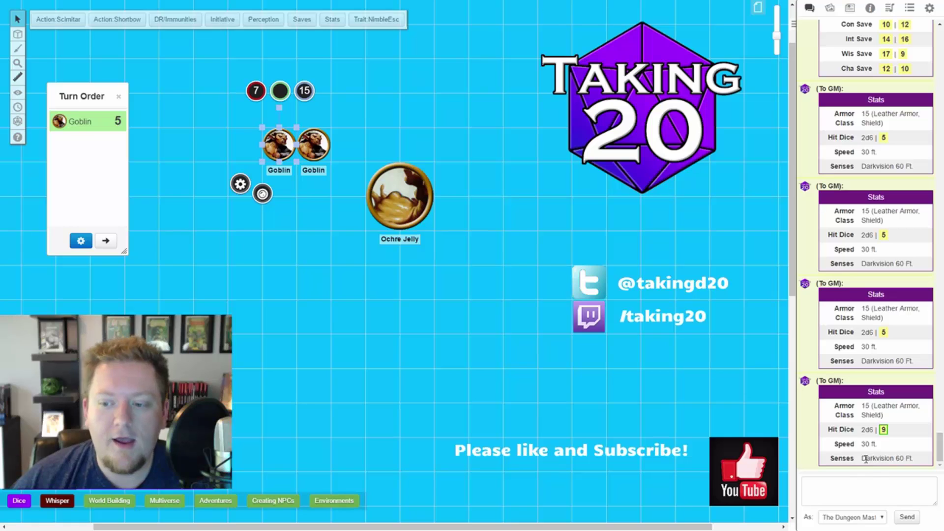
- Highlight the Senses entry in the latest Stats output, output the second Goblin's Nimble Escape trait, and deselect the token
drag(864, 458, 905, 458)
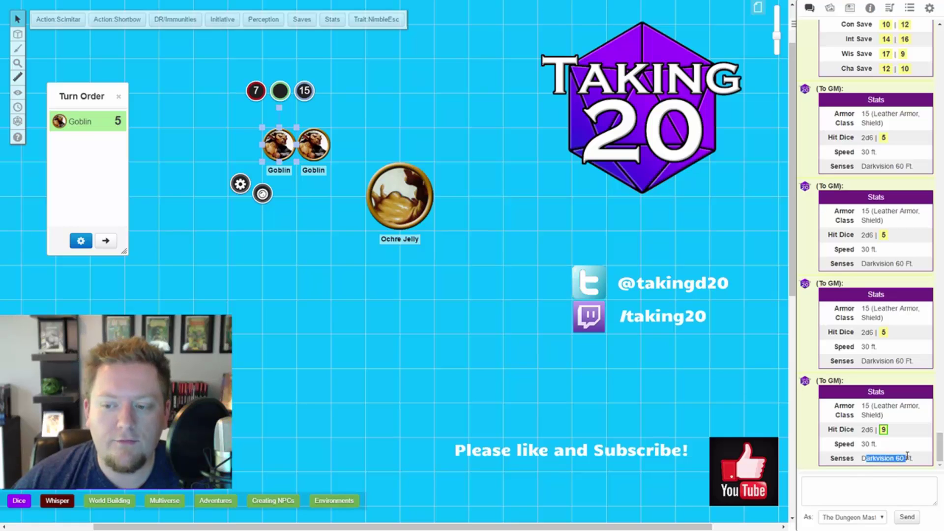
click(463, 204)
click(314, 145)
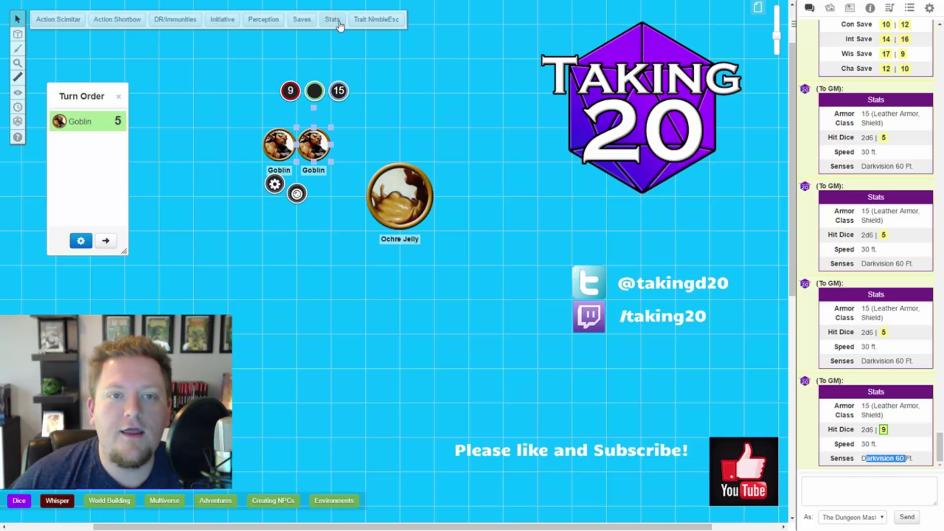
click(392, 22)
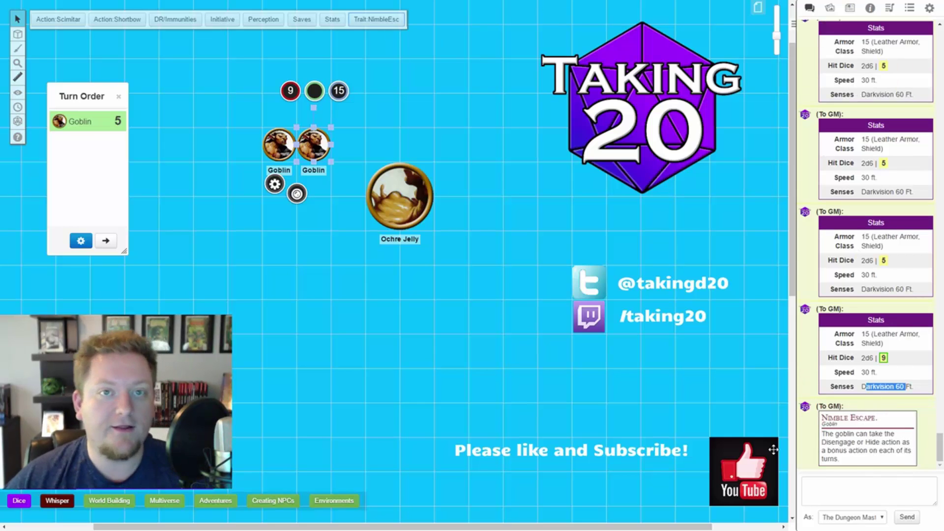
click(453, 155)
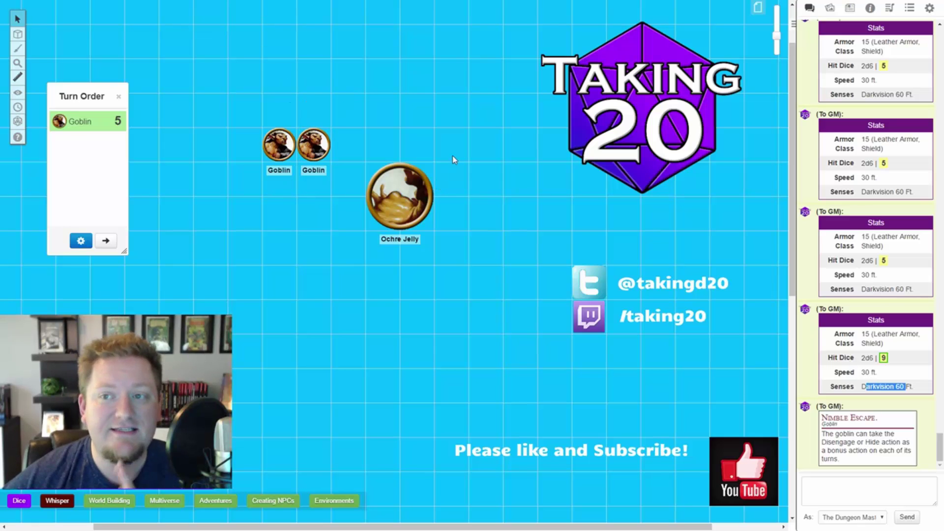
- Collapse the expanded challenge rating folders of the journal's Monster Manual, from CR 1/4 to CR 7
click(850, 7)
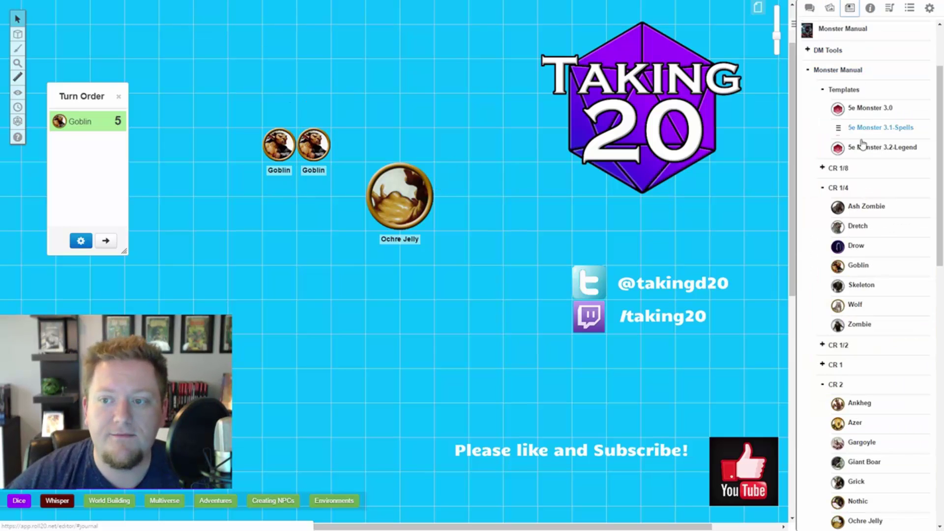
click(856, 190)
click(851, 244)
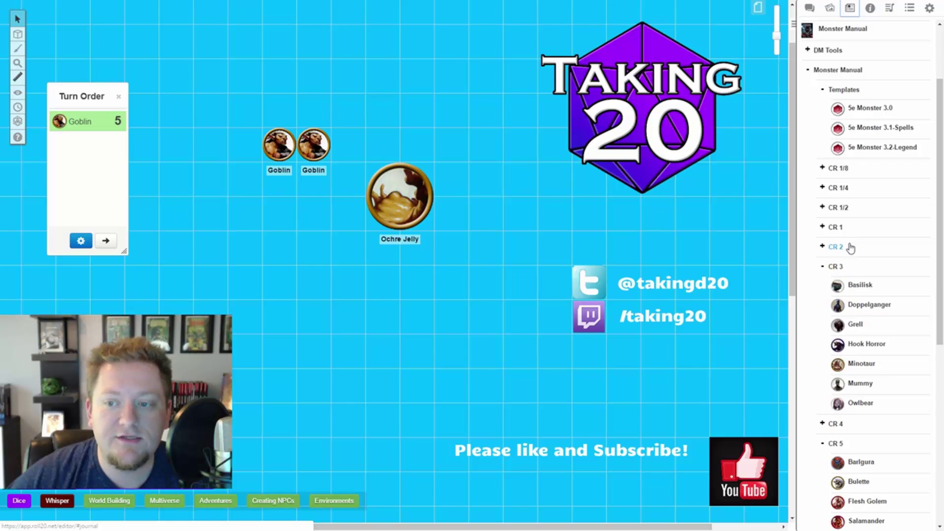
scroll(853, 221, down, 2)
click(854, 193)
click(853, 233)
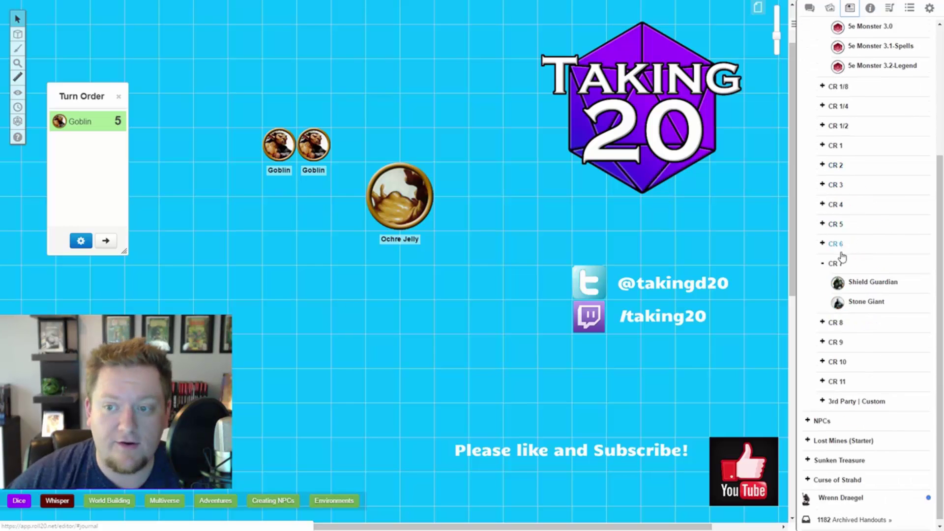
click(842, 258)
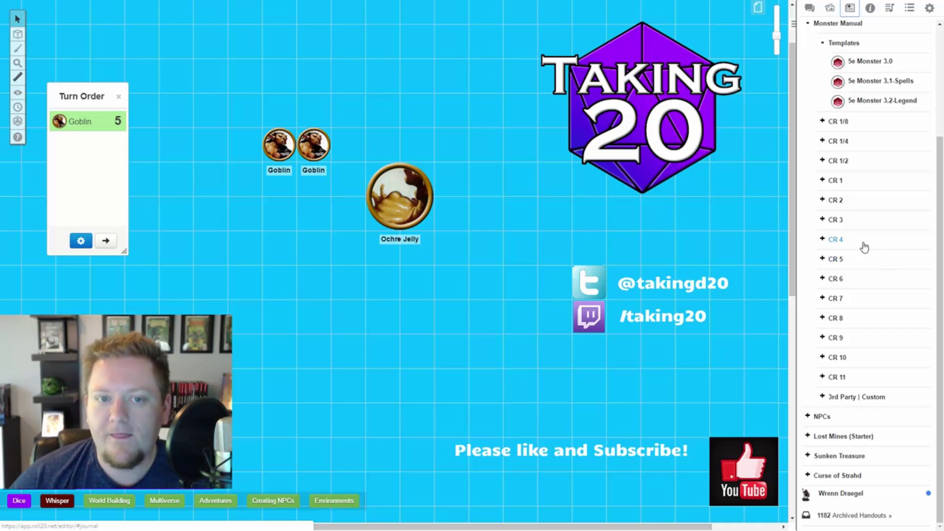
- Delete the Ochre Jelly and both Goblin tokens from the map and close the turn order
click(428, 211)
key(Delete)
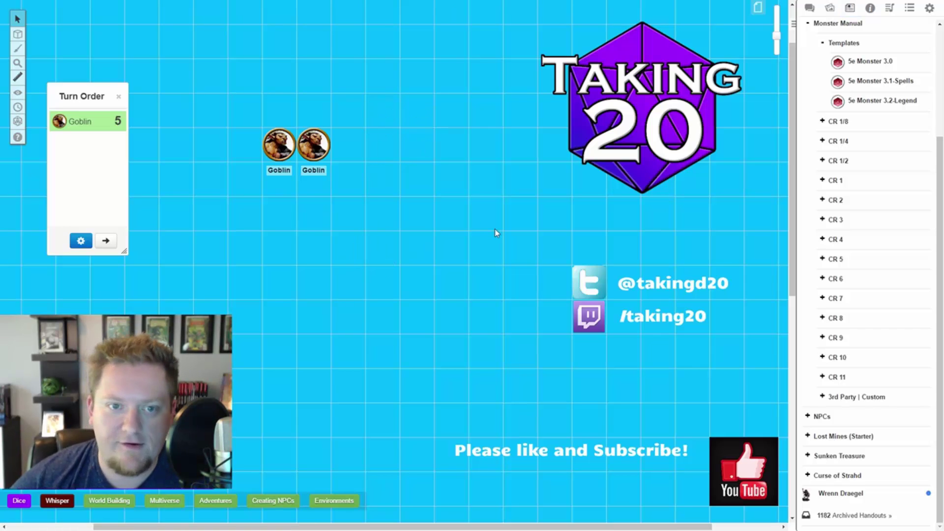
drag(365, 166, 283, 142)
key(Delete)
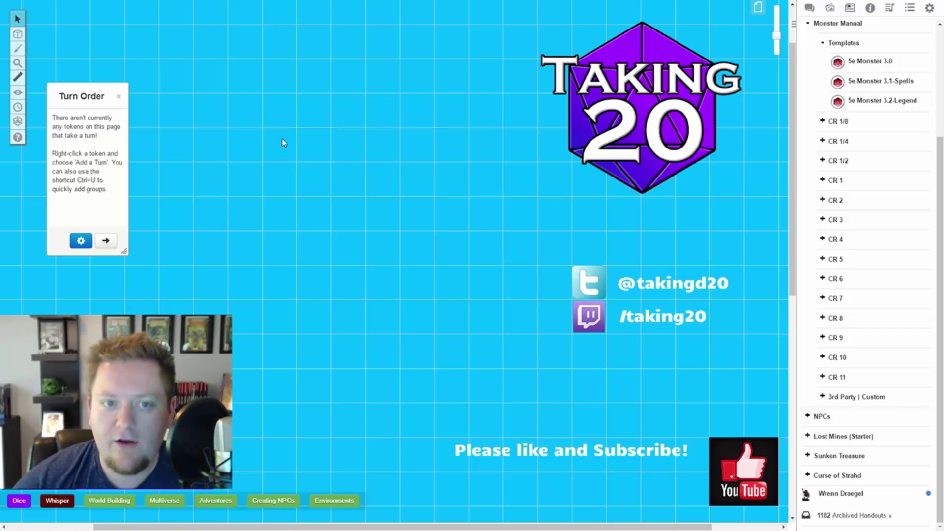
click(119, 96)
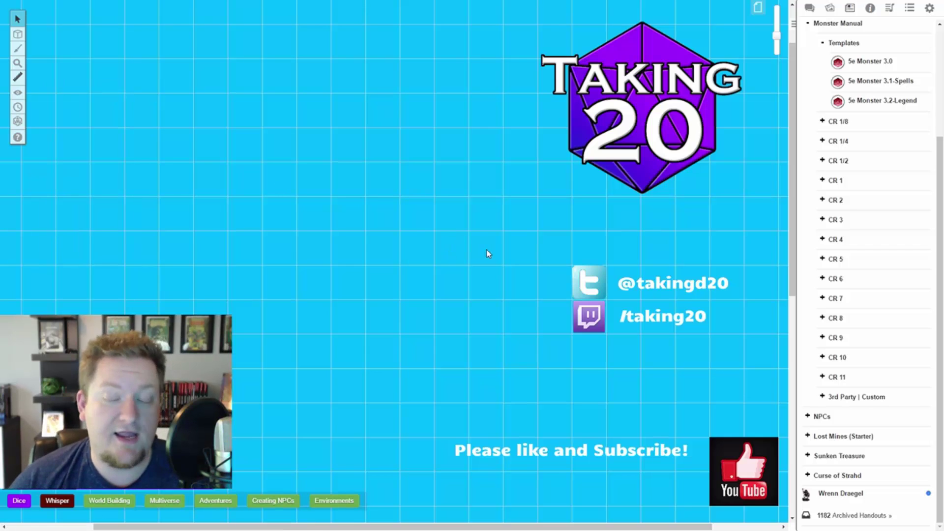
- Show the 5e Monster 3.0 template's attributes and abilities and examine its Action:Multi macro
click(866, 62)
click(389, 61)
mouse_move(462, 34)
mouse_down()
mouse_move(349, 40)
mouse_move(459, 37)
mouse_up()
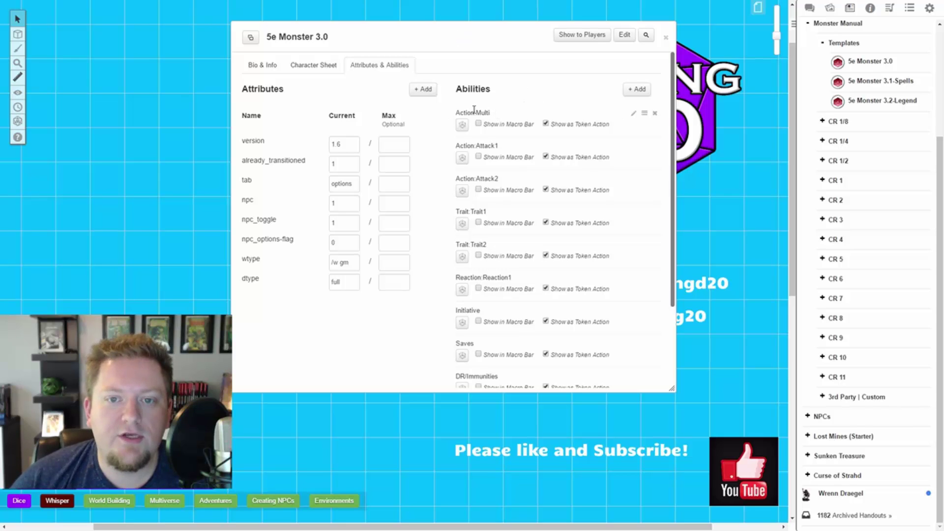
click(632, 115)
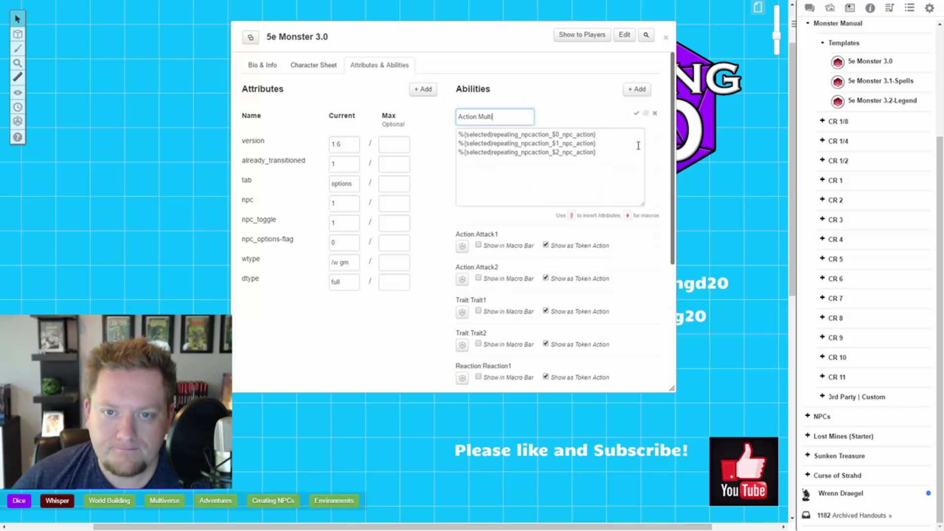
click(636, 114)
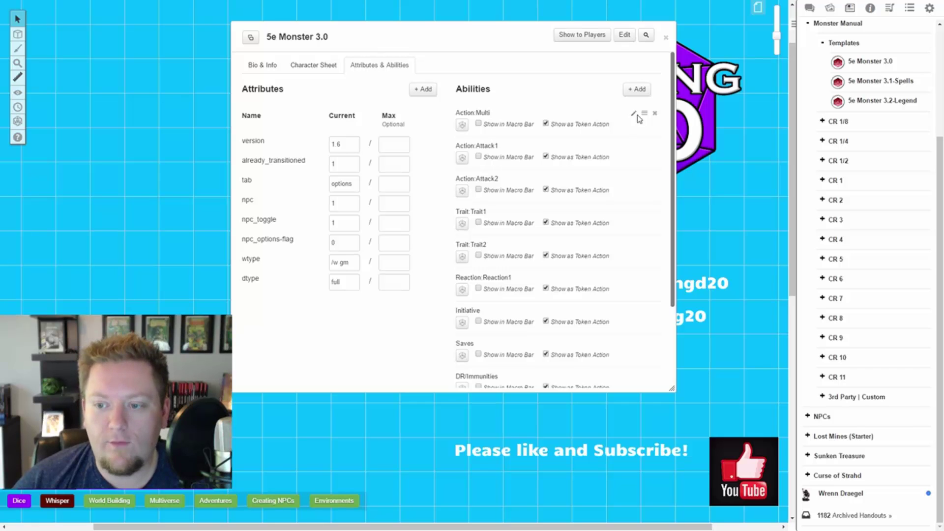
- Review the Multiattack and attacks on the CR 3 Grell's character sheet and reopen the template's Action:Multi macro
click(864, 217)
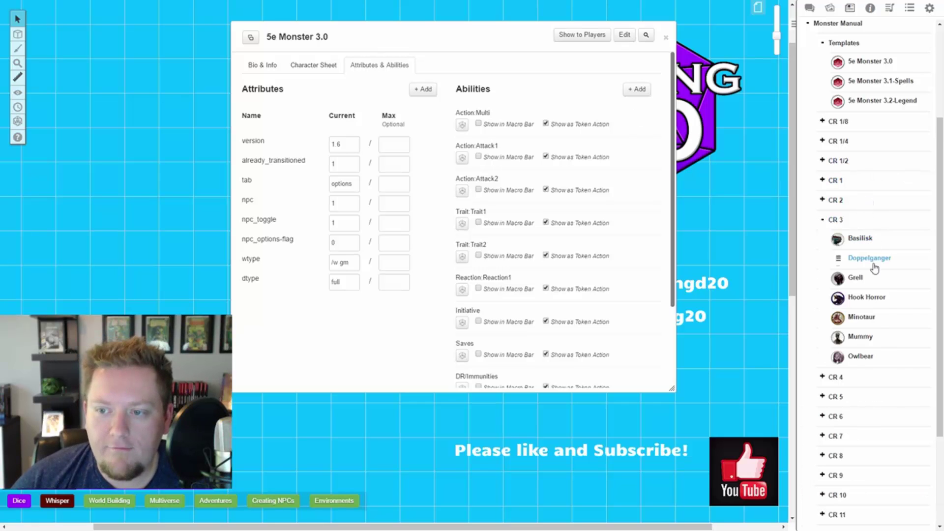
click(877, 284)
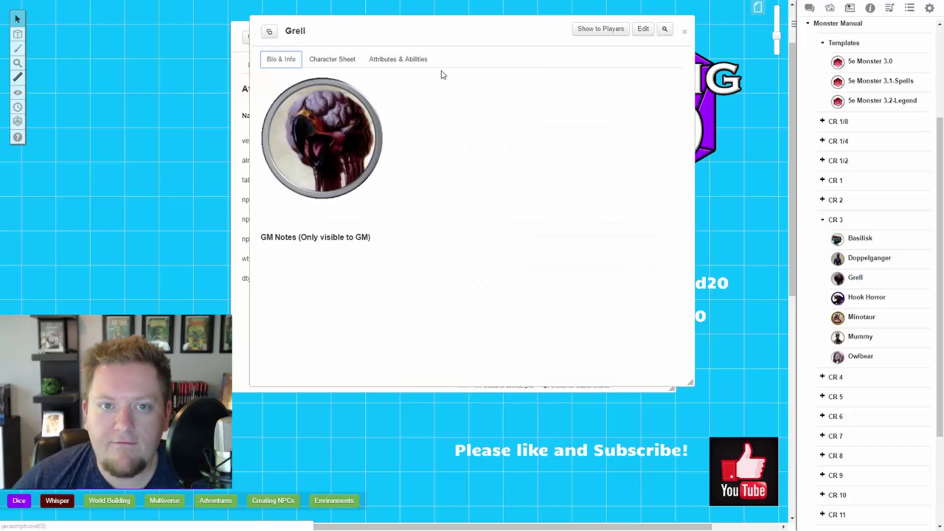
click(326, 59)
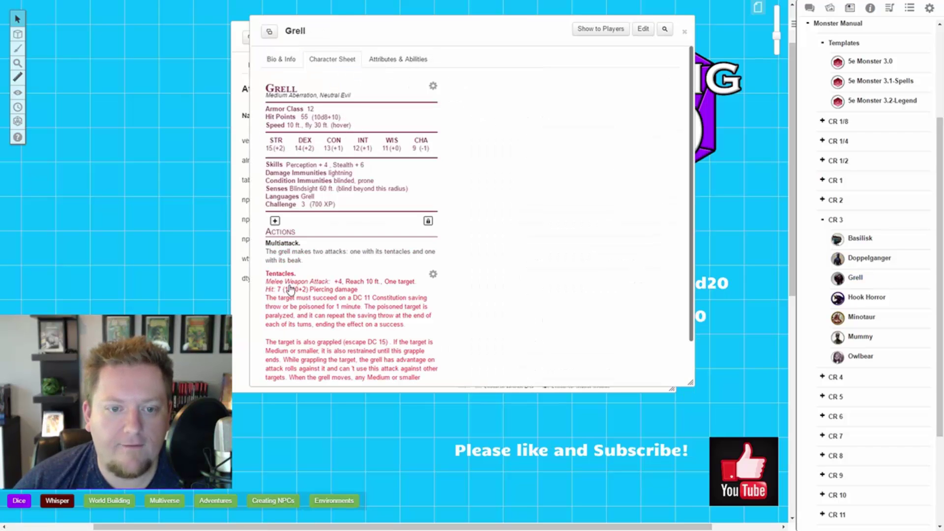
scroll(297, 283, down, 1)
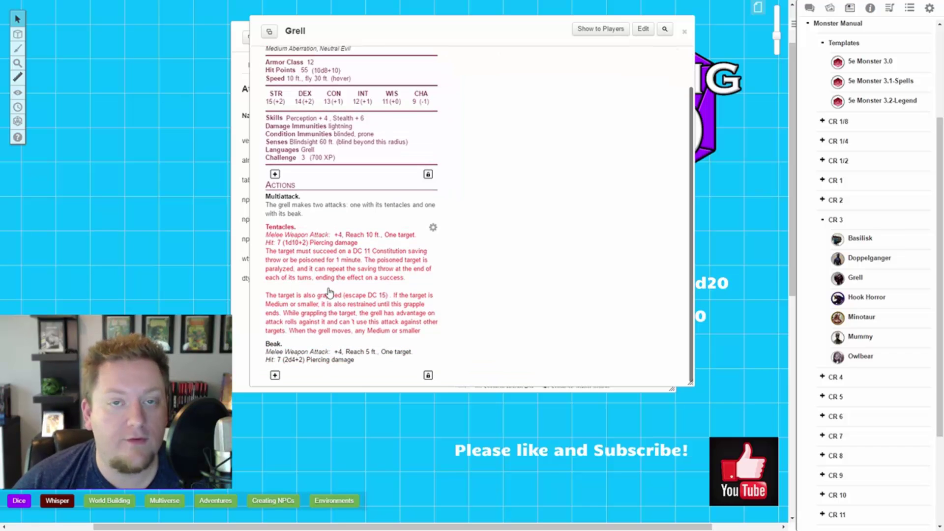
click(684, 32)
click(633, 114)
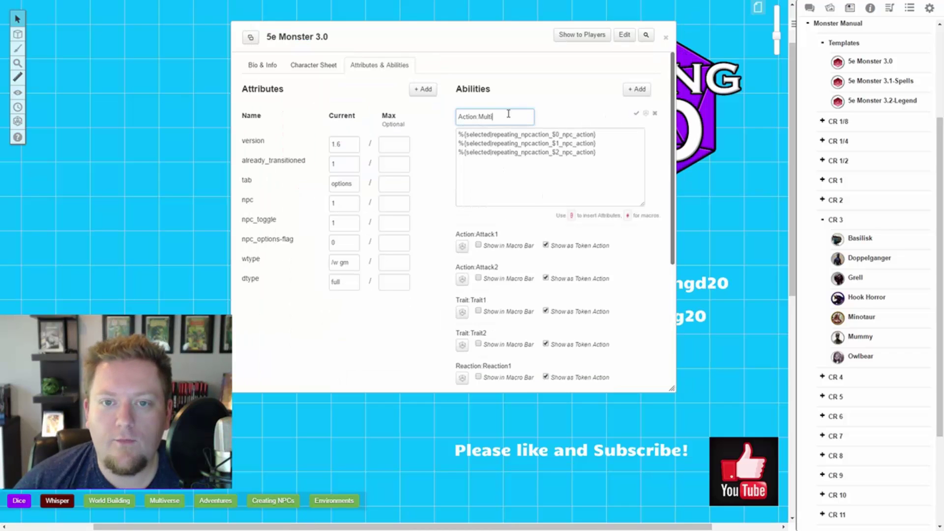
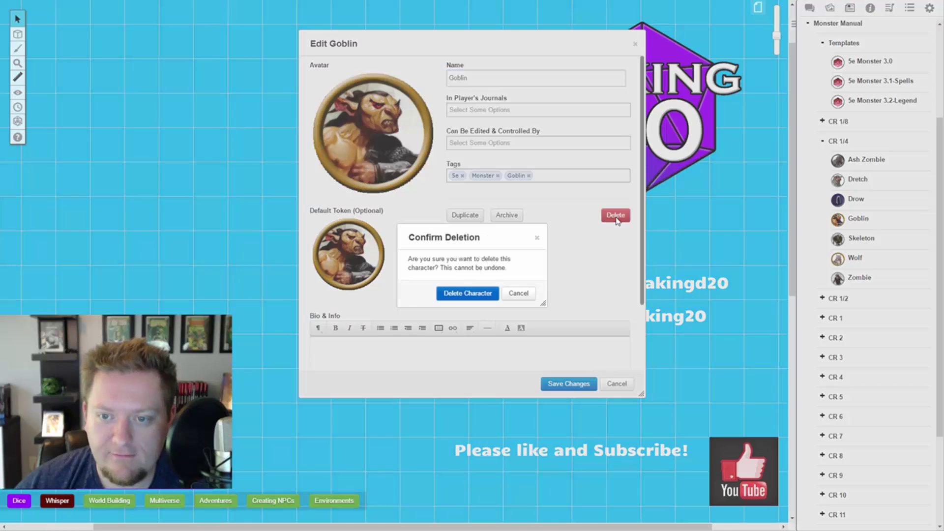
- Confirm deleting the existing Goblin character and duplicate the 5e Monster 3.0 template
click(473, 292)
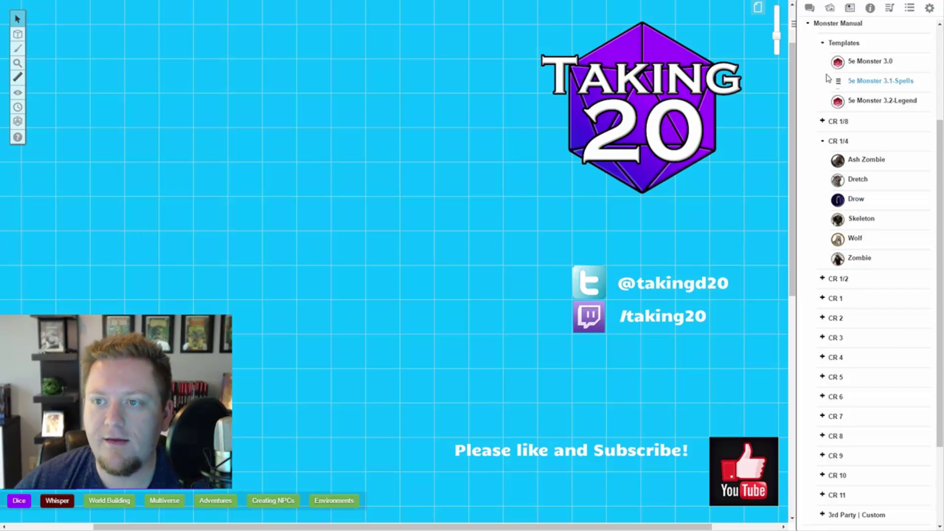
click(852, 63)
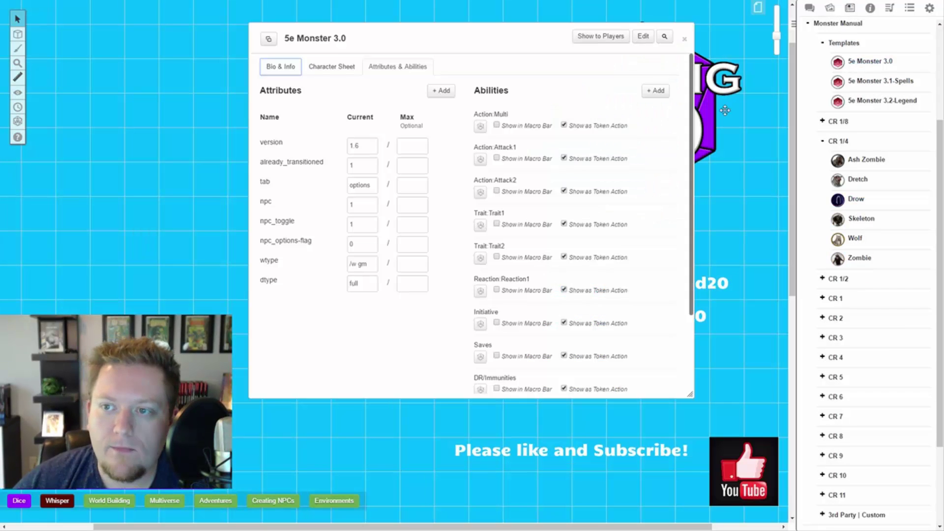
click(643, 36)
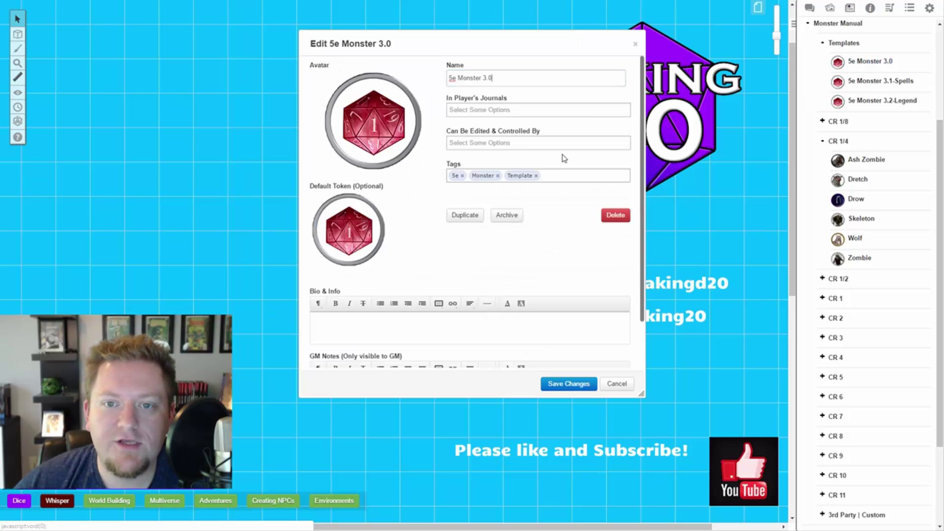
click(463, 216)
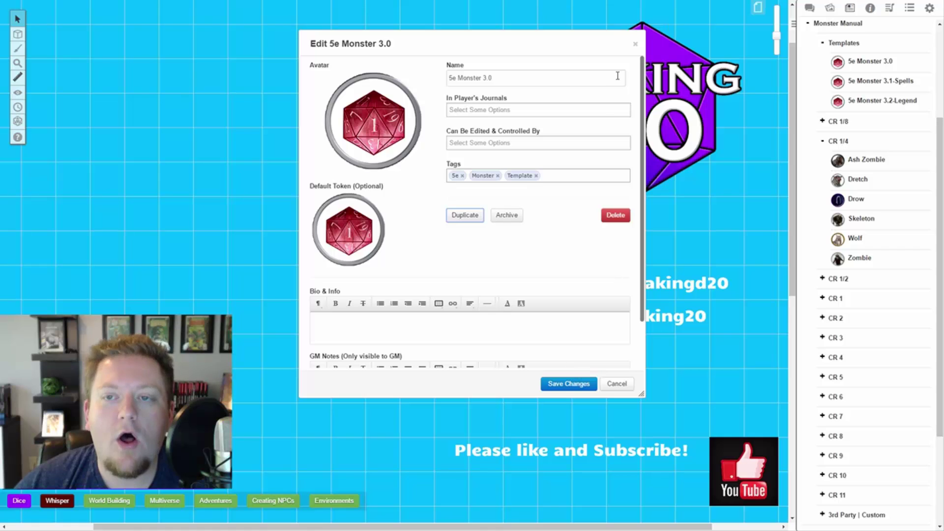
click(635, 44)
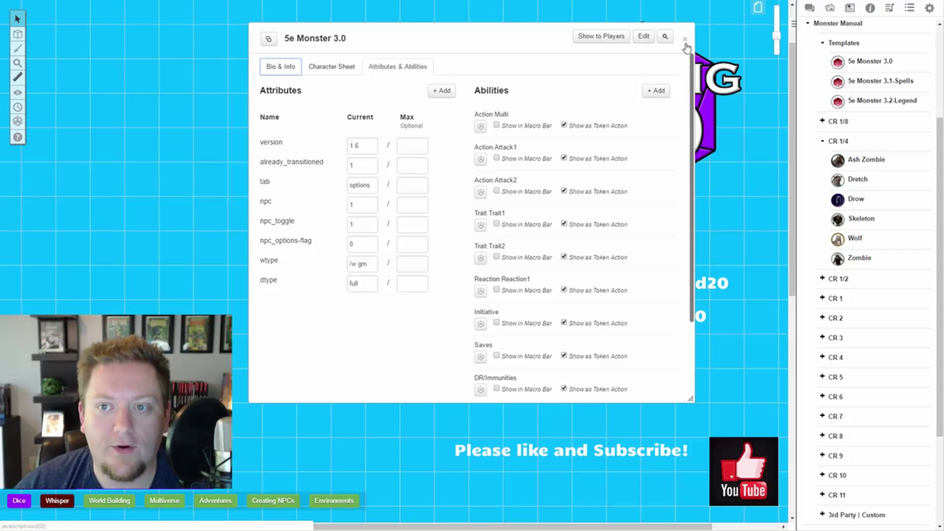
- Open the Copy of 5e Monster 3.0 character for editing and remove its default token and avatar
click(686, 44)
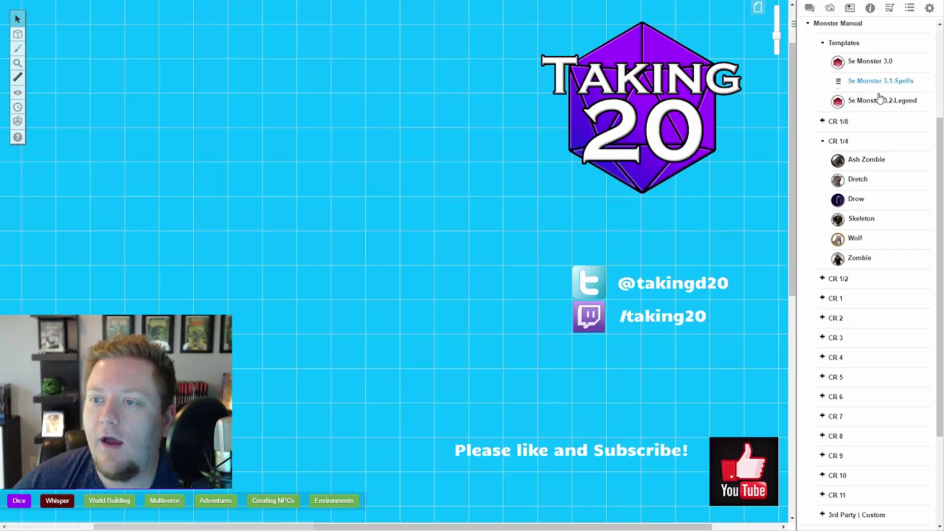
scroll(836, 344, down, 3)
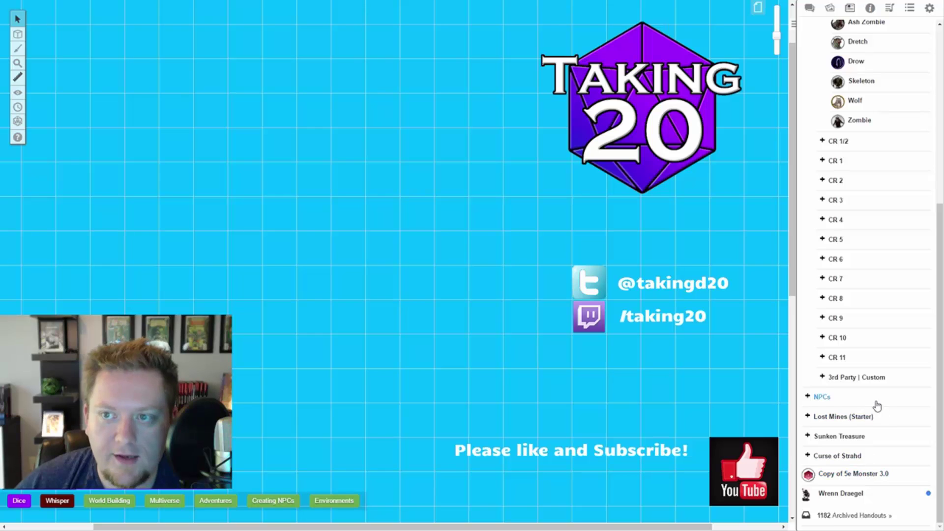
scroll(842, 301, up, 3)
click(840, 169)
scroll(839, 486, down, 1)
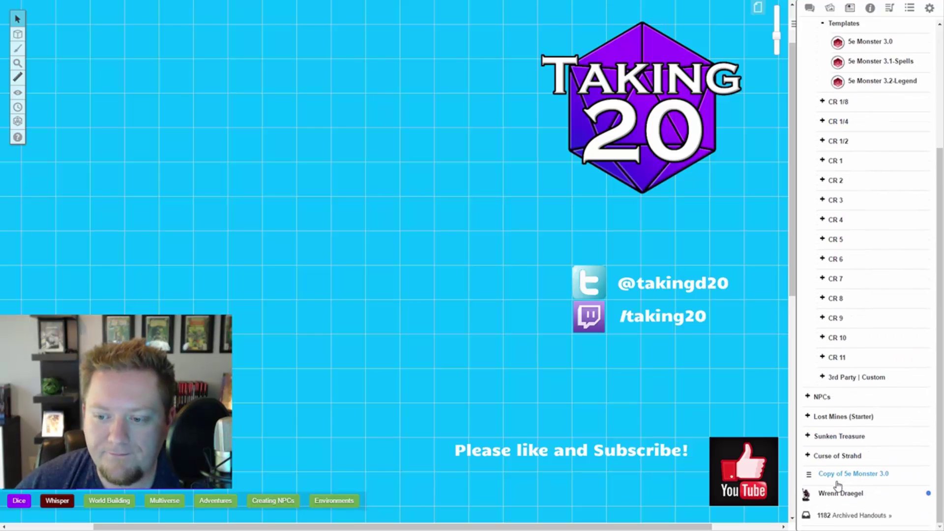
click(838, 483)
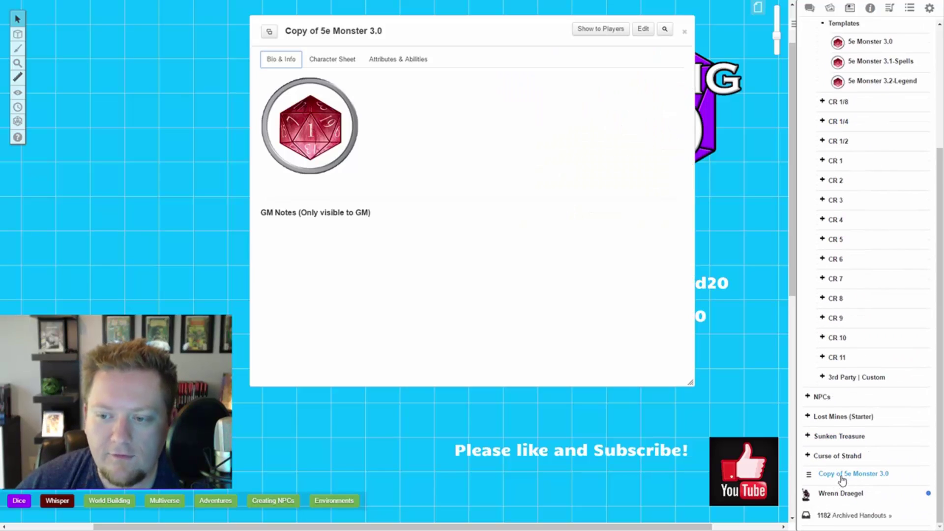
click(644, 31)
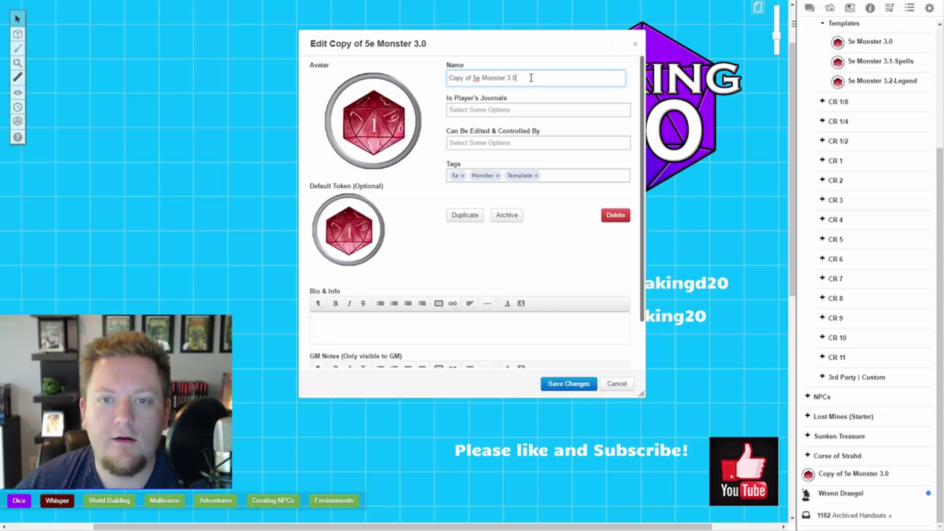
click(372, 197)
click(475, 294)
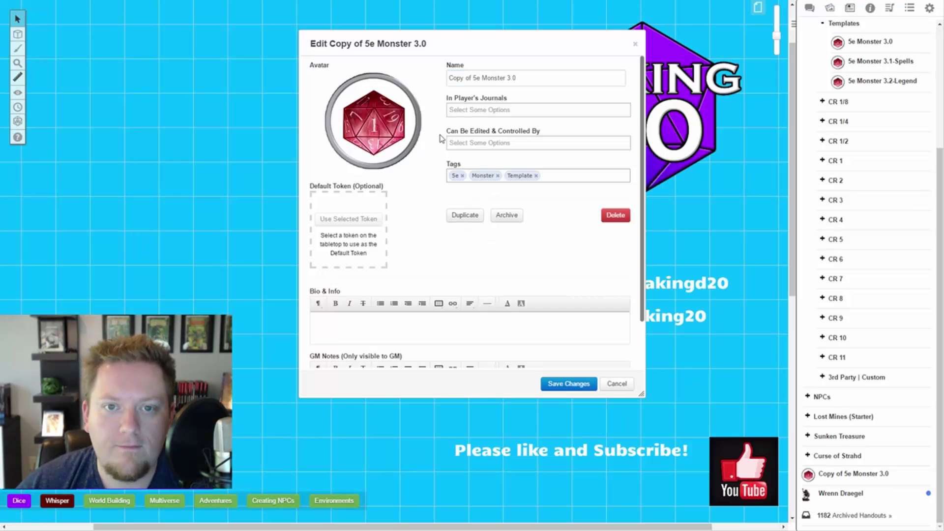
click(426, 81)
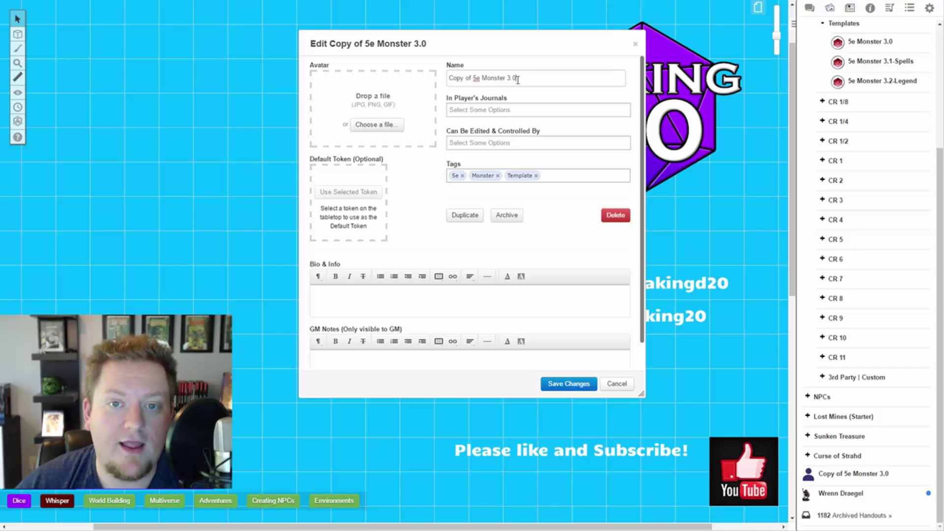
- Rename the duplicated character to Goblin and replace its Template tag with a Goblin tag
drag(517, 79, 430, 78)
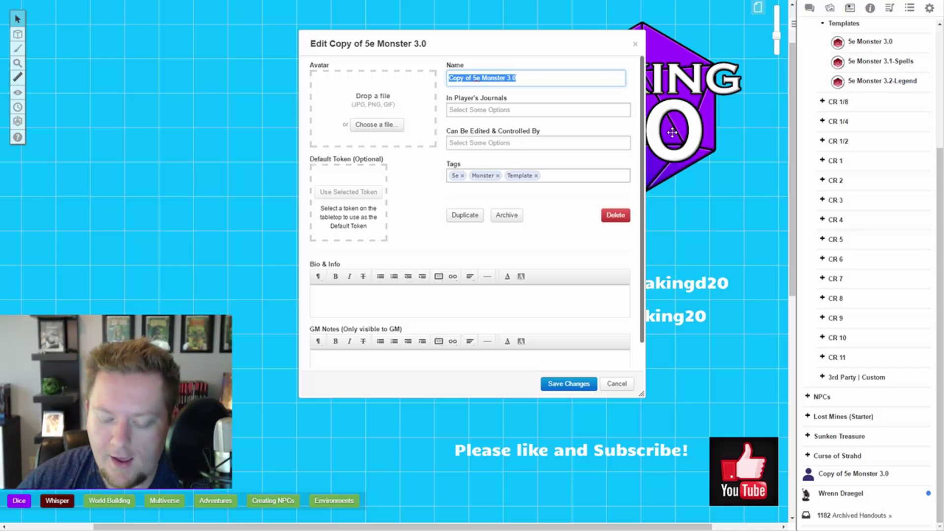
text(Goblin)
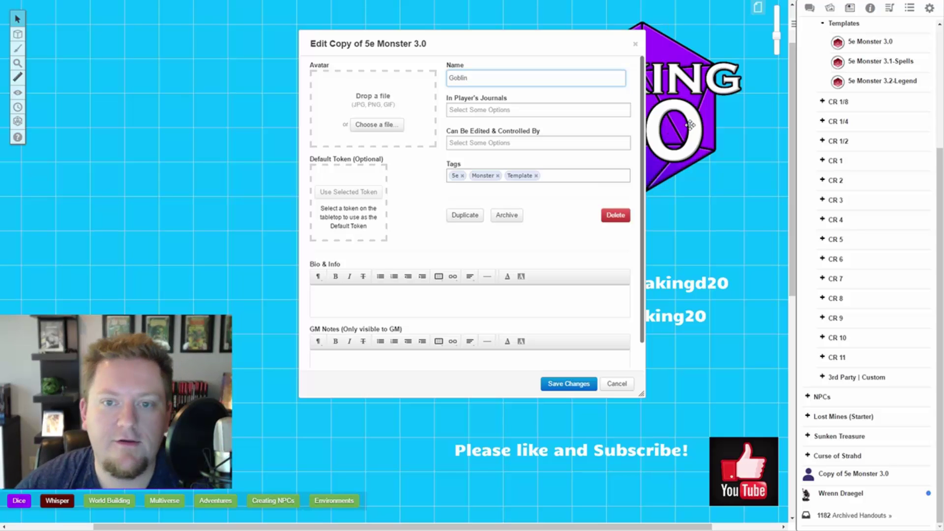
click(537, 176)
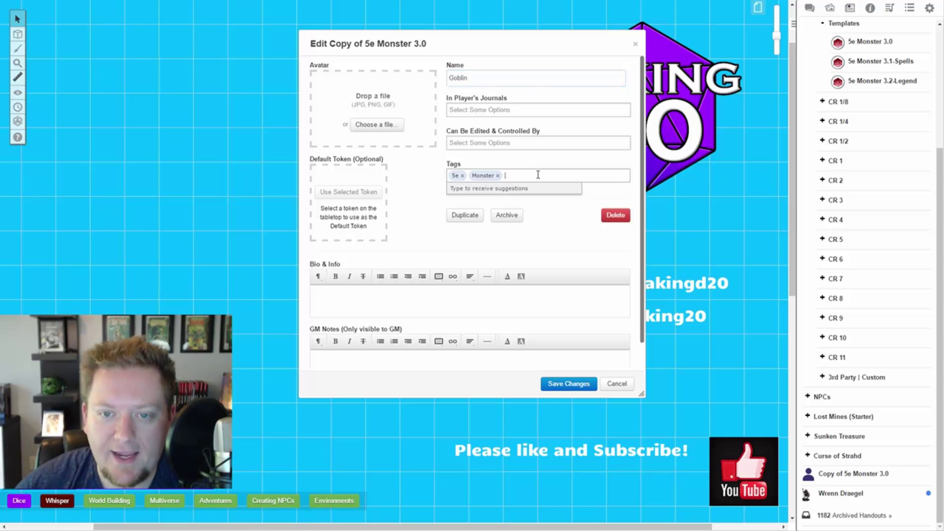
text(Gobli)
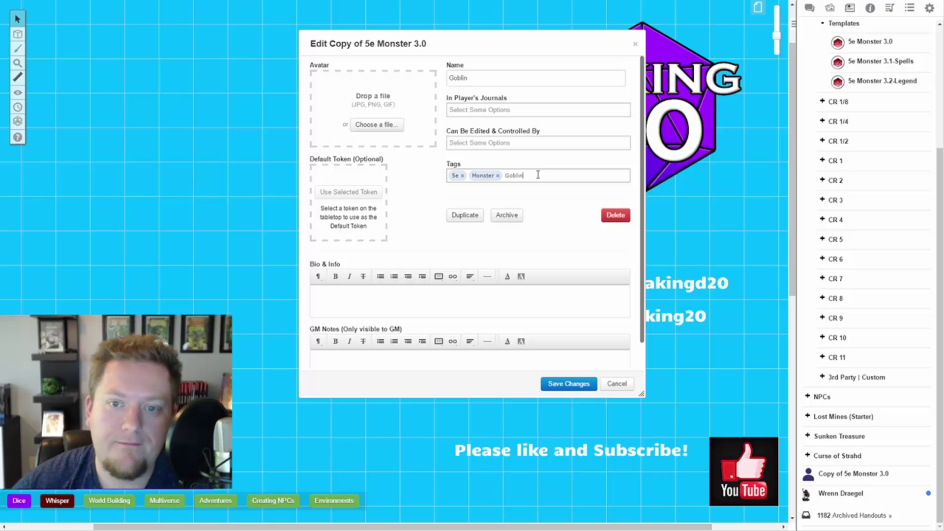
text(n)
key(Return)
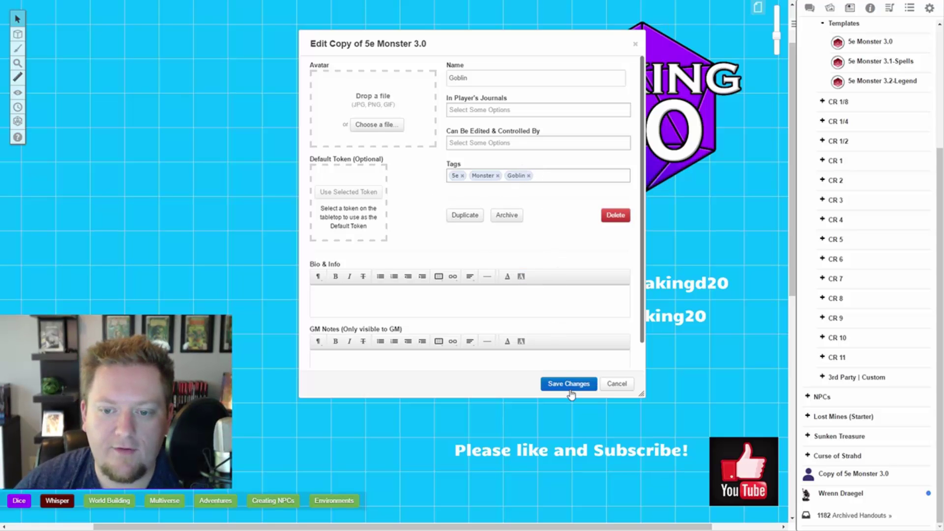
- Search the art library for goblin, set goblin.png as the character's avatar and save the changes
click(836, 9)
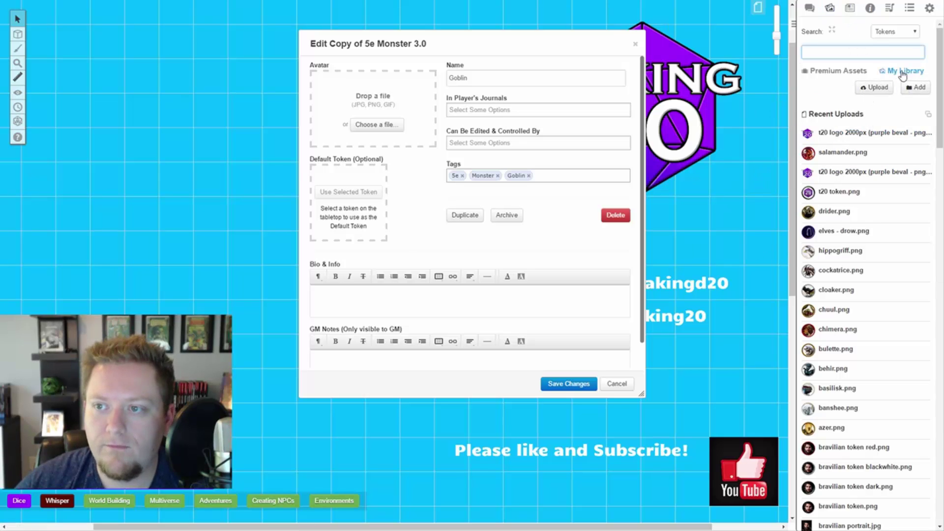
click(841, 54)
text(g)
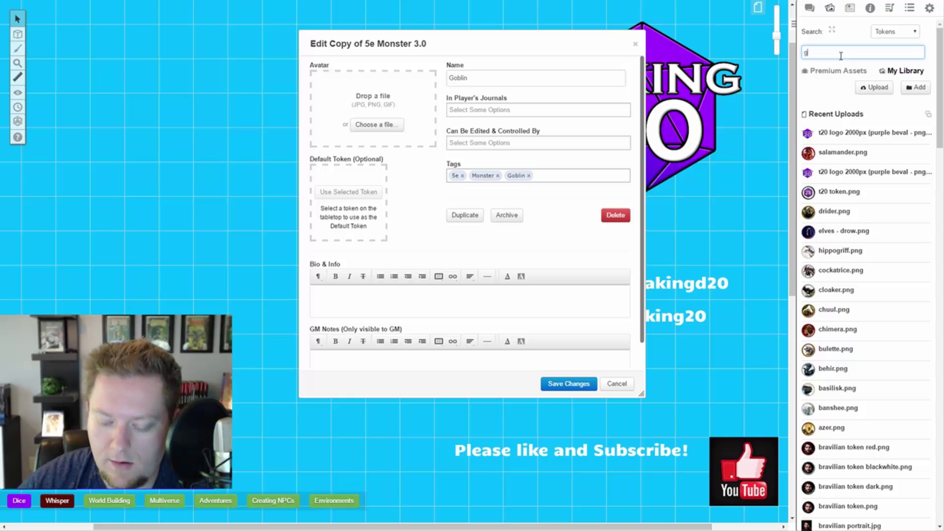
text(oblin)
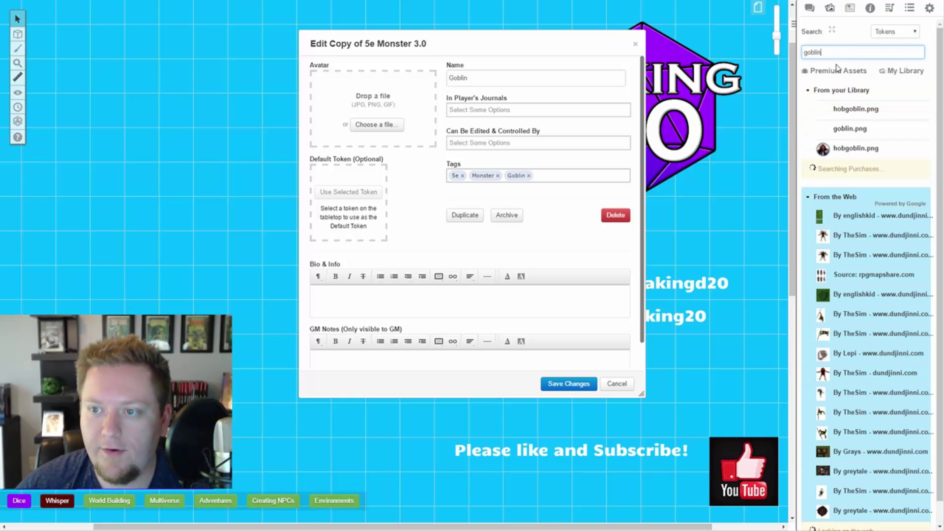
mouse_move(838, 140)
drag(837, 140, 384, 83)
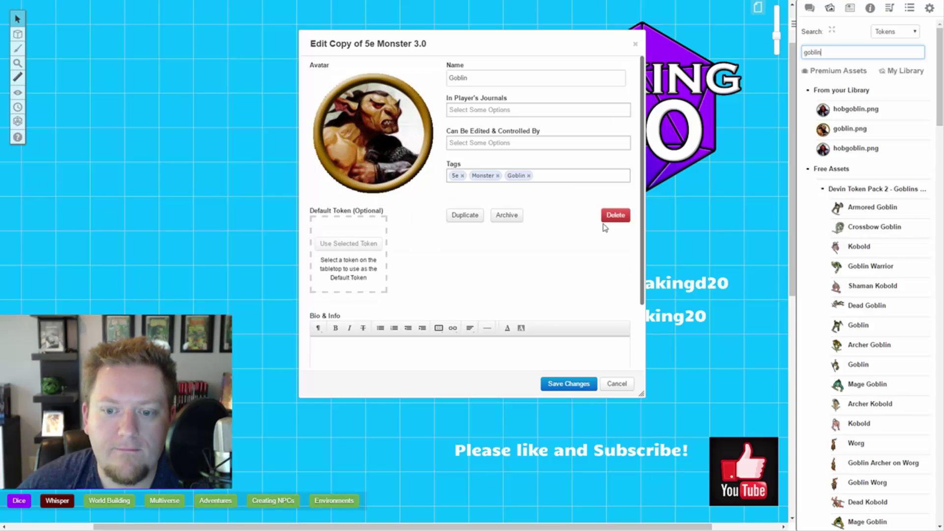
click(550, 389)
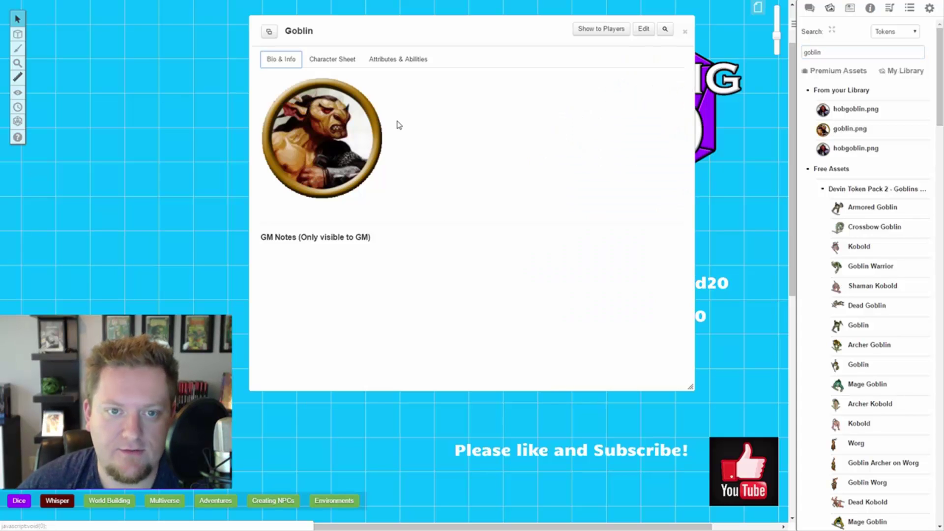
click(649, 32)
mouse_move(356, 115)
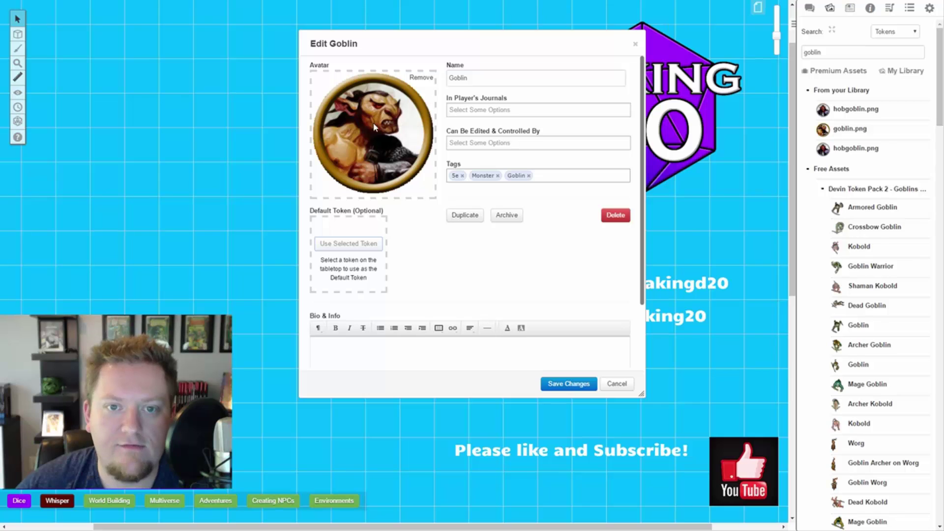
click(570, 386)
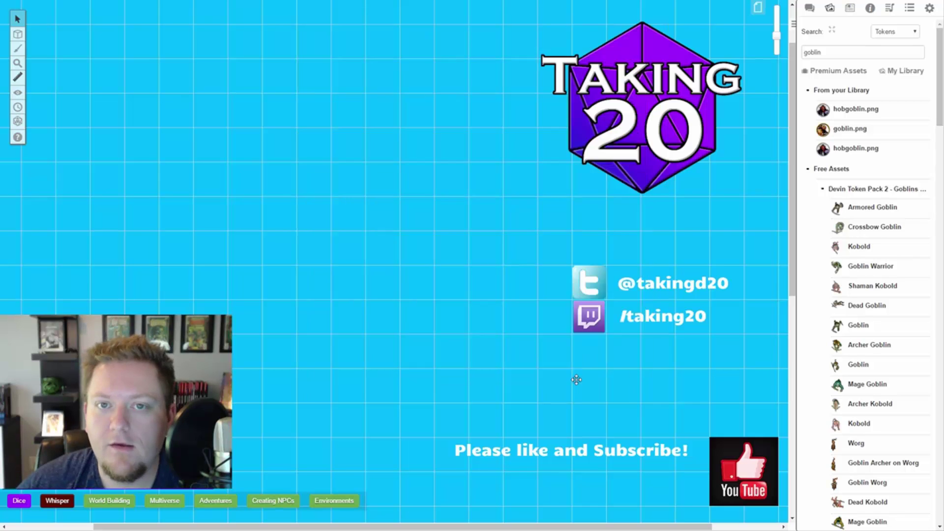
- Fill the Goblin's character sheet with the Goblin monster entry from the 5th Edition SRD compendium and check its NPC options
click(344, 60)
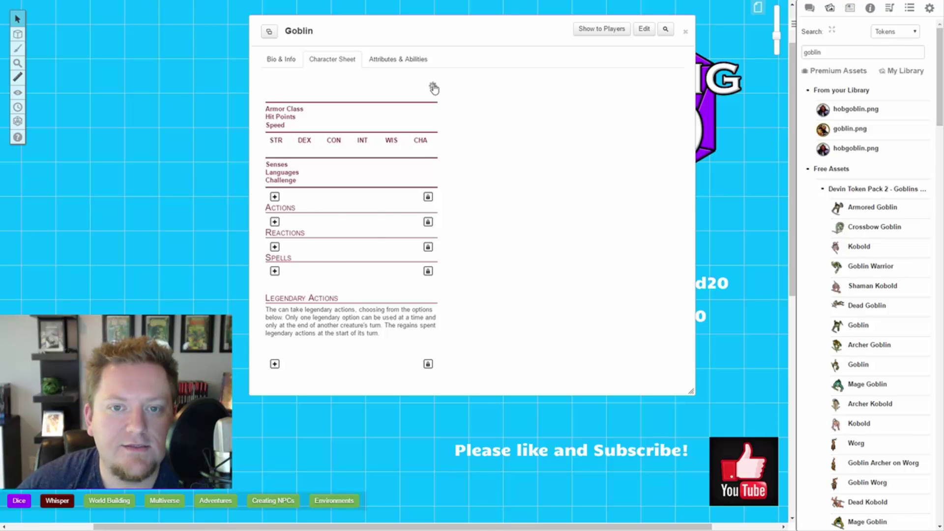
click(433, 87)
click(869, 7)
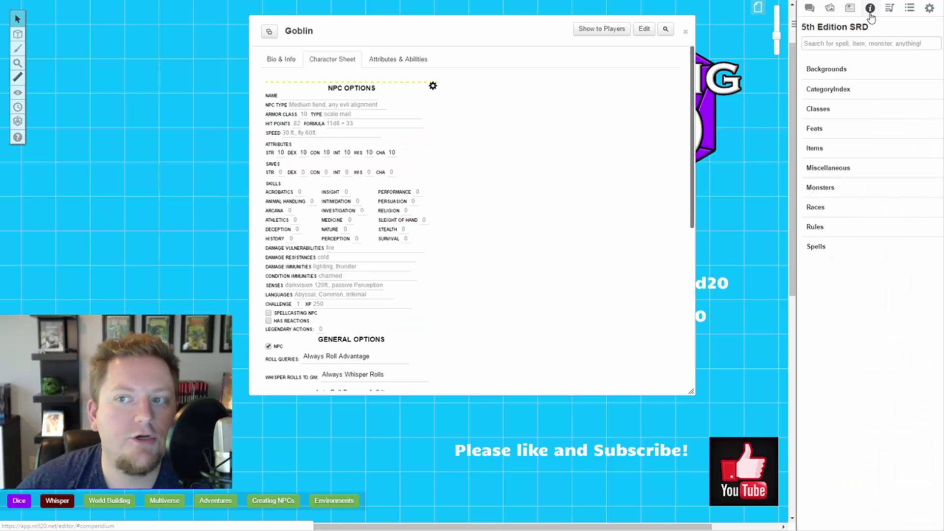
click(847, 42)
text(goblin)
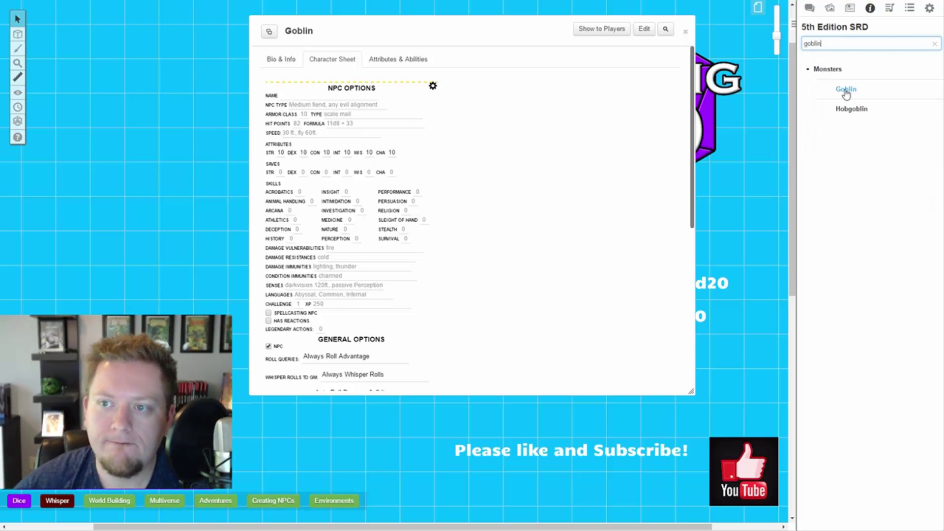
drag(893, 94, 375, 150)
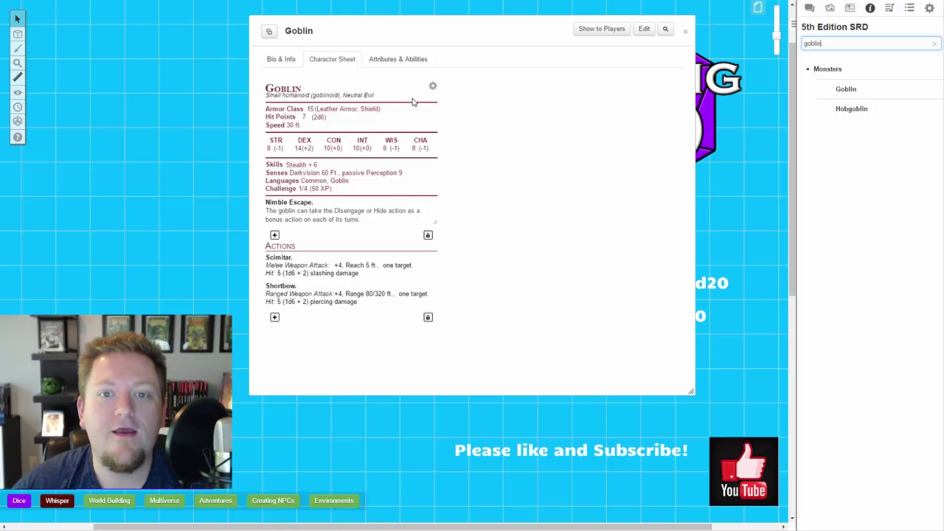
click(433, 86)
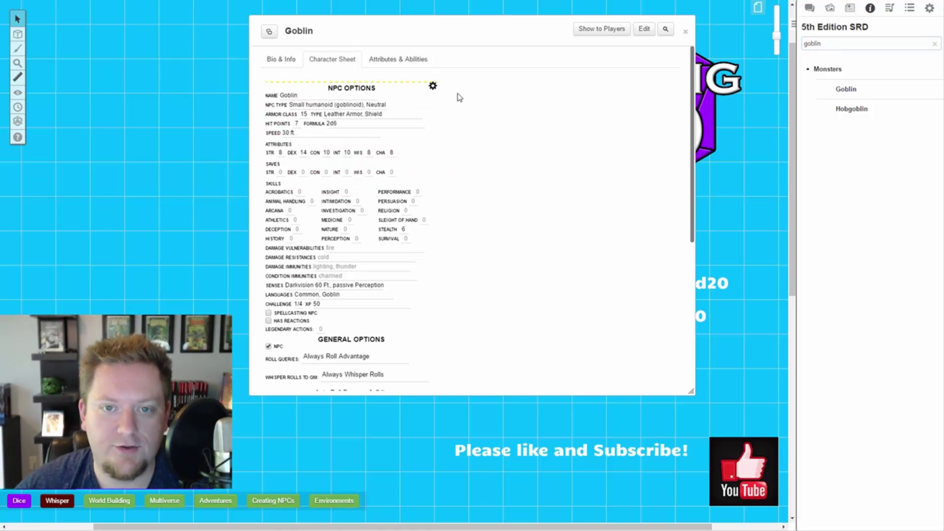
click(433, 88)
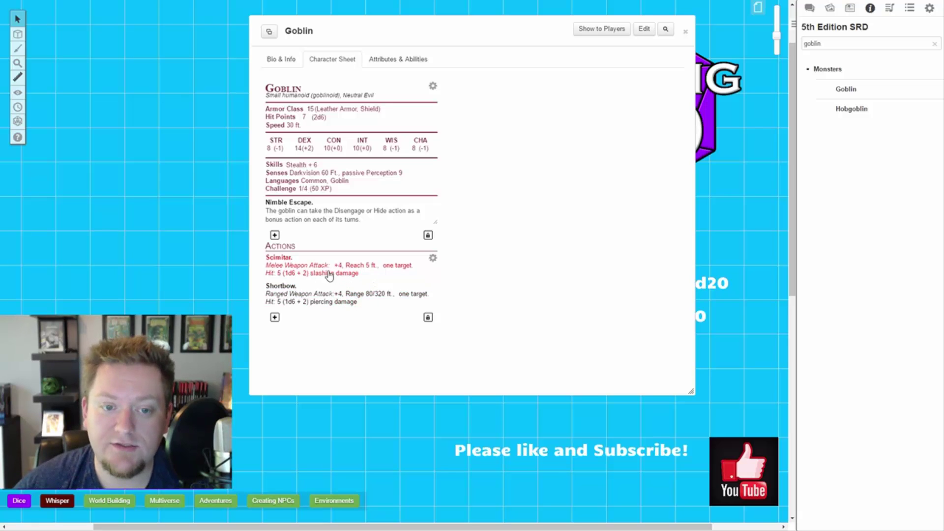
- Delete the Action:Multi ability from the Goblin's abilities
click(408, 60)
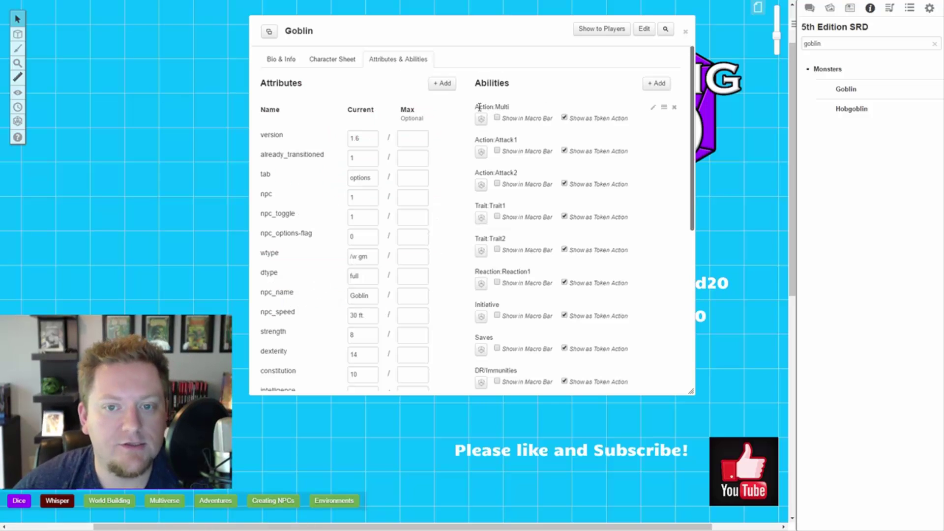
click(674, 107)
click(463, 294)
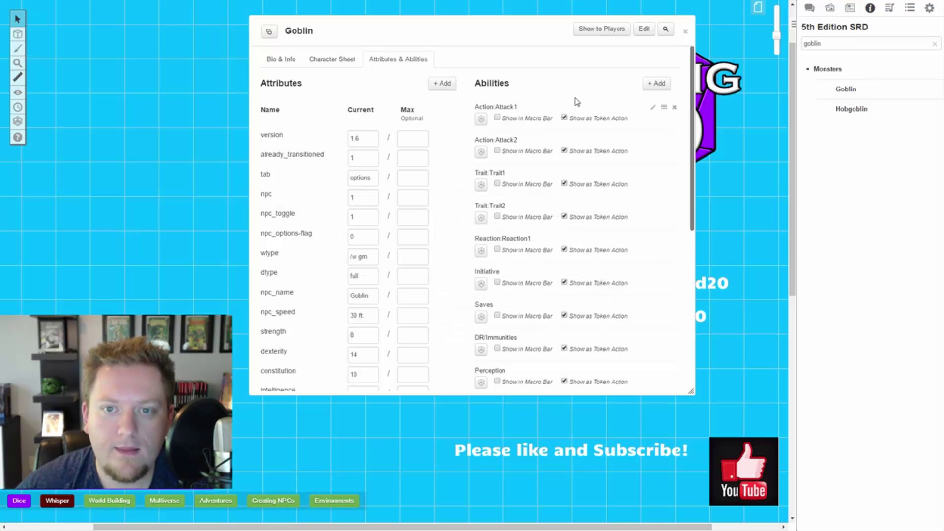
- Rename the Action:Attack1 ability to Action:Scimitar and change its macro's action index to $0
click(346, 62)
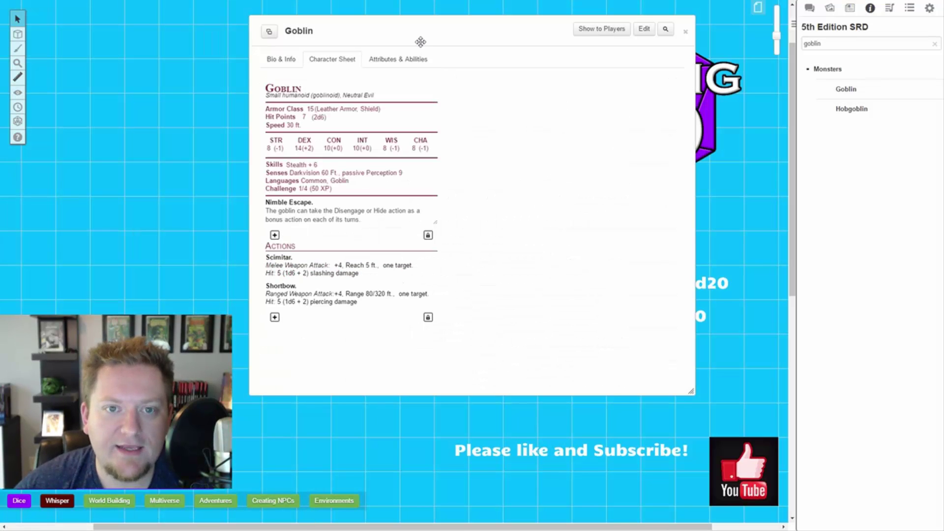
click(402, 62)
click(654, 110)
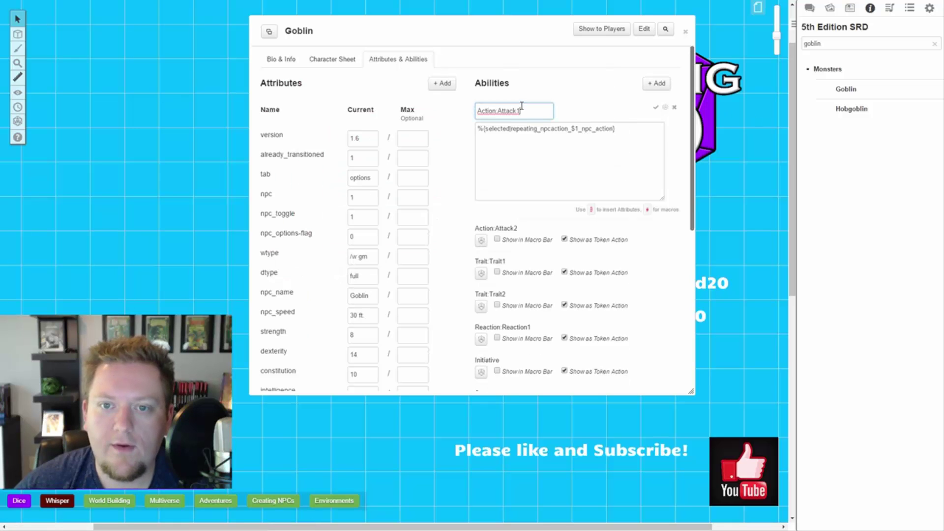
drag(520, 111, 499, 112)
text(Scimitar)
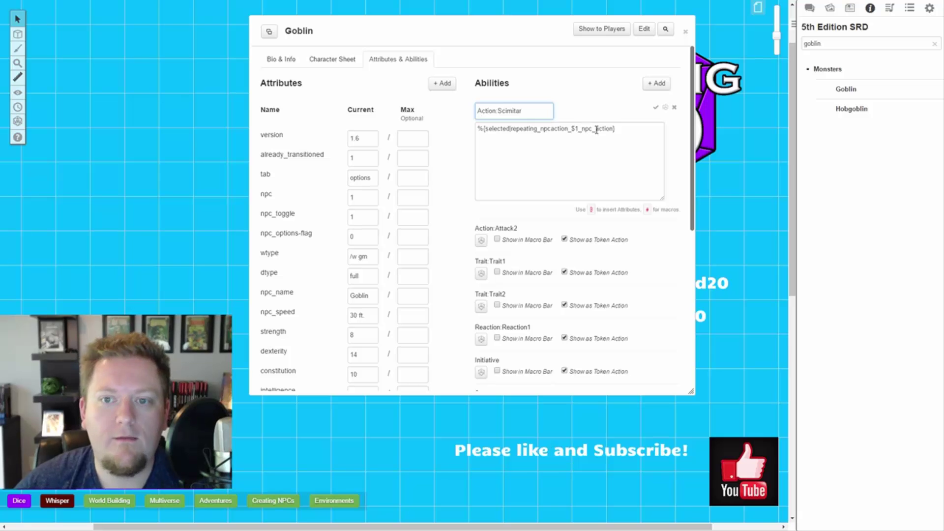
click(578, 129)
key(BackSpace)
text(0)
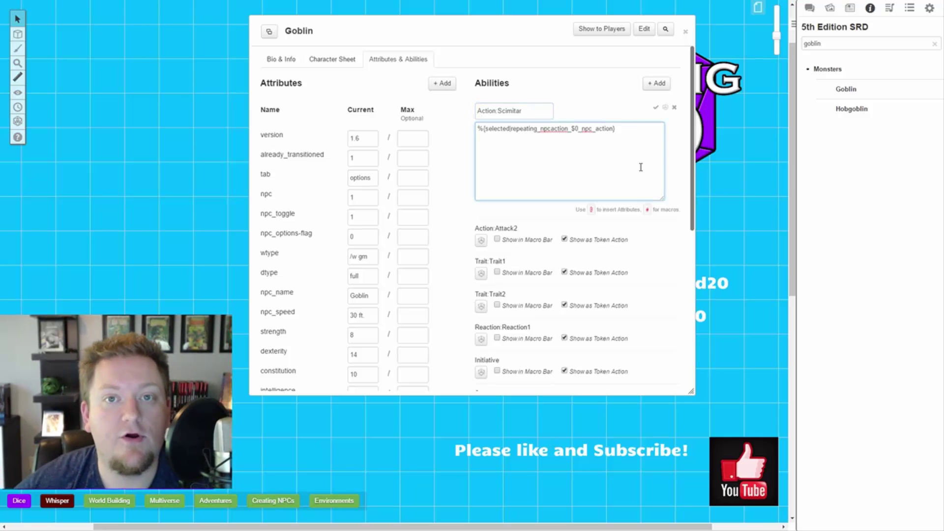
click(656, 108)
- Rename the Action:Attack2 ability to Action:Shortbow, matching the sheet's second action, and change its macro's action index to $1
click(350, 60)
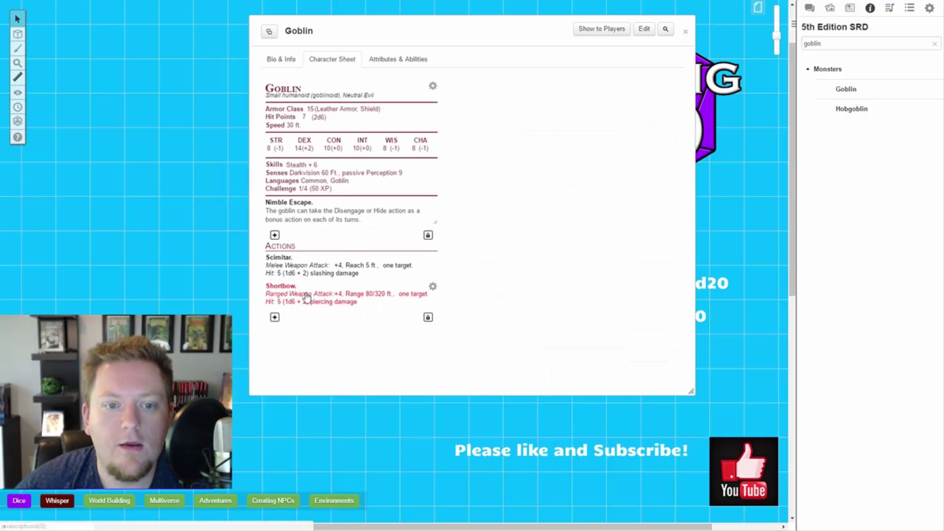
click(398, 59)
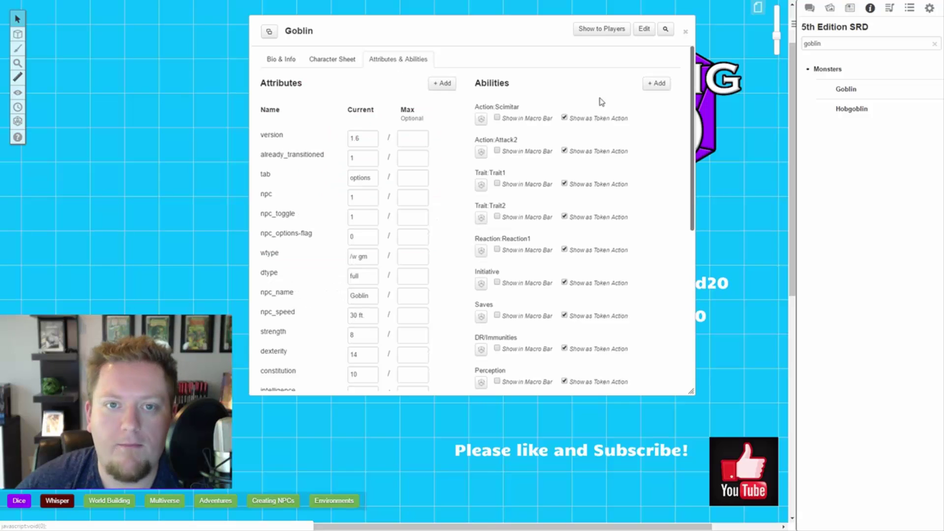
click(652, 140)
drag(523, 144, 509, 143)
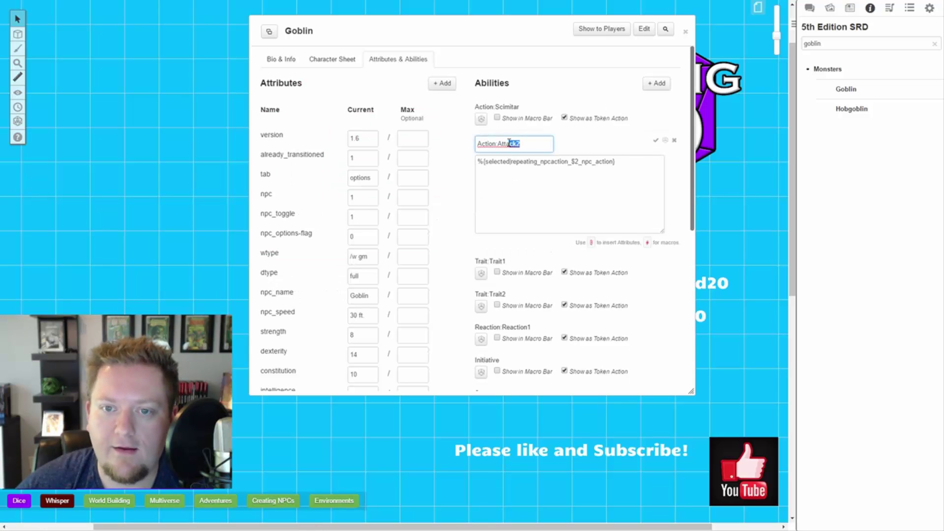
text(Shortbow)
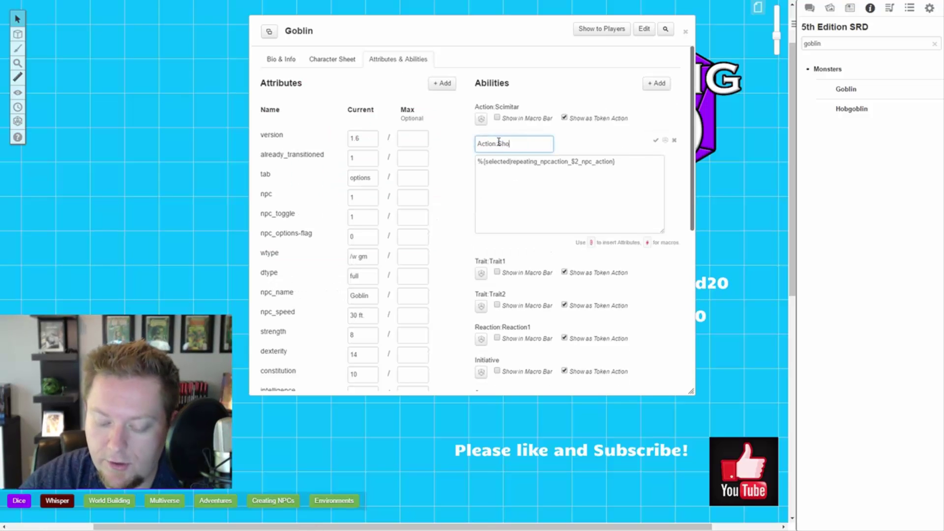
click(576, 162)
key(BackSpace)
text(1)
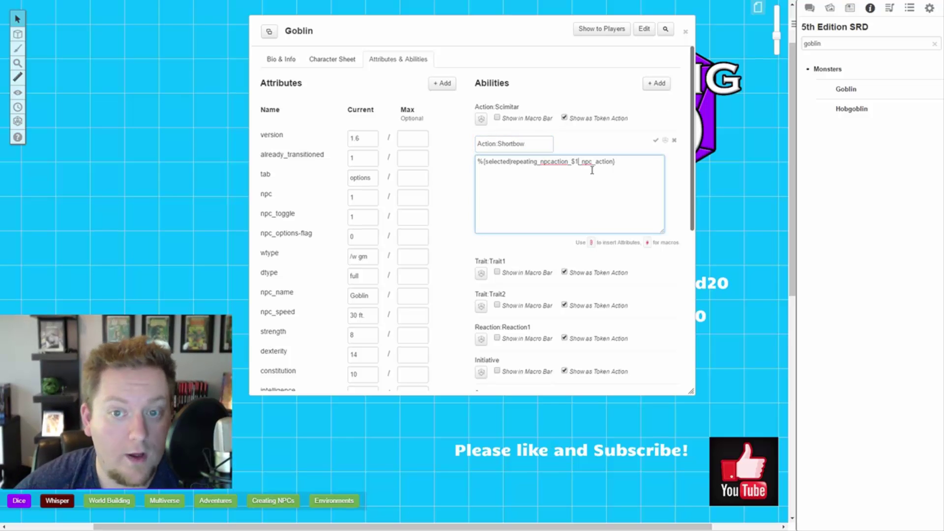
click(659, 139)
- Check the trait on the Goblin's character sheet and rename the Trait:Trait1 ability to Trait:NimbleEsc
click(343, 59)
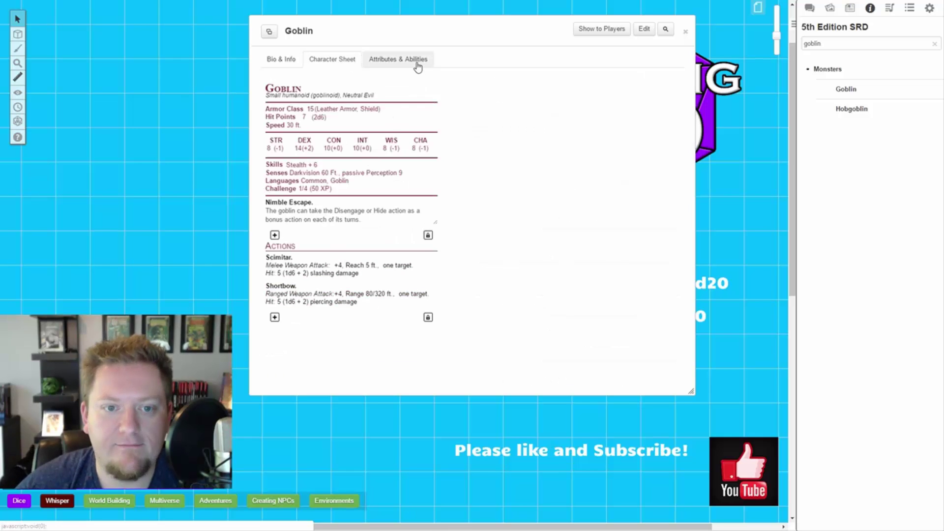
click(370, 59)
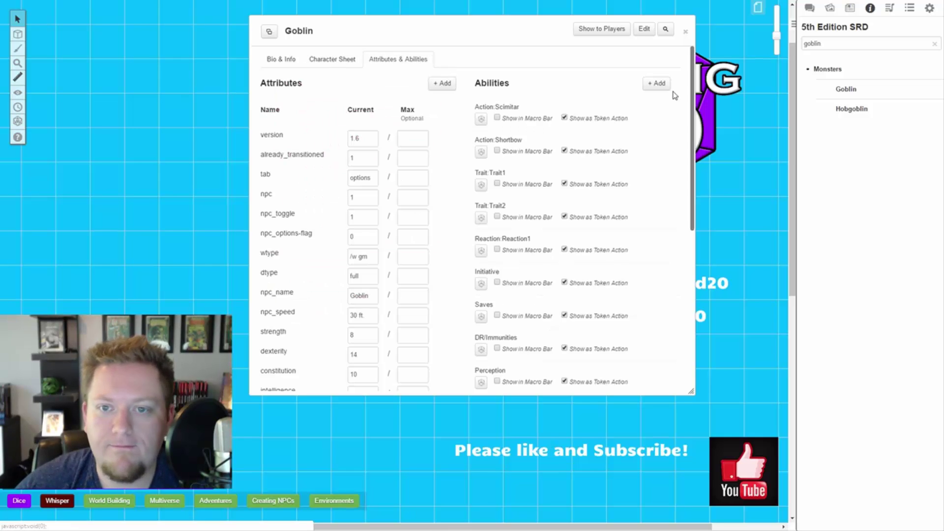
click(653, 174)
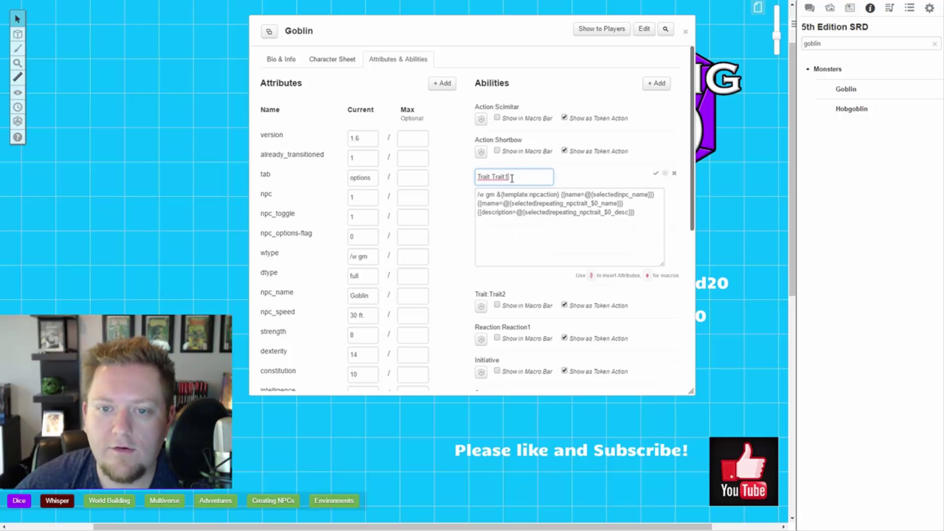
text(Nimble)
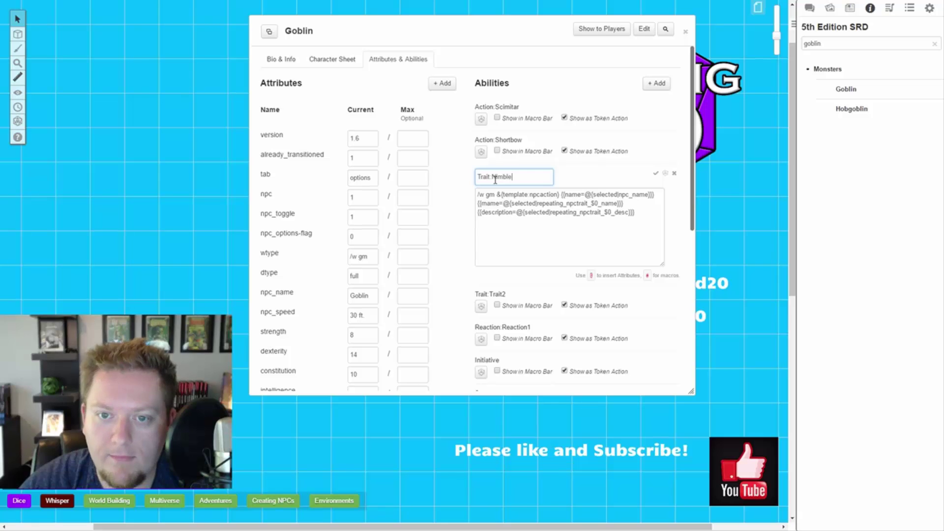
text(Es)
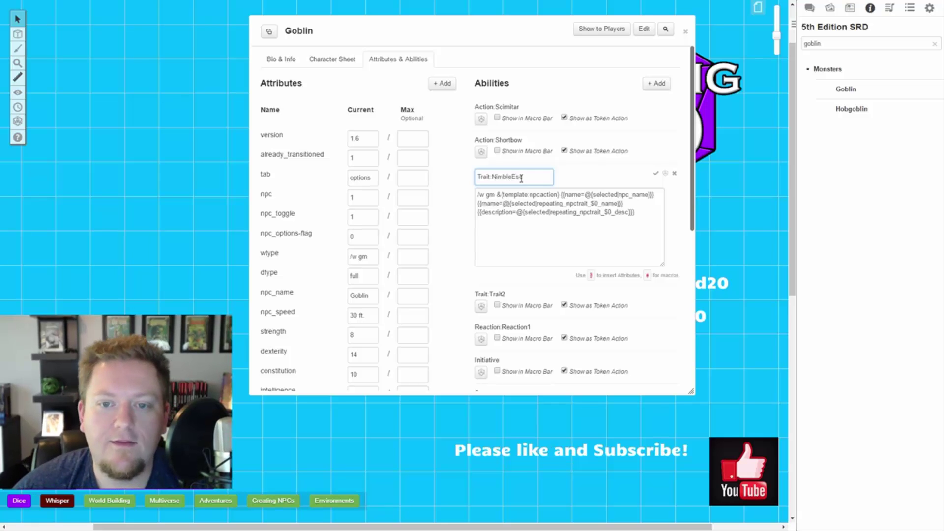
text(c)
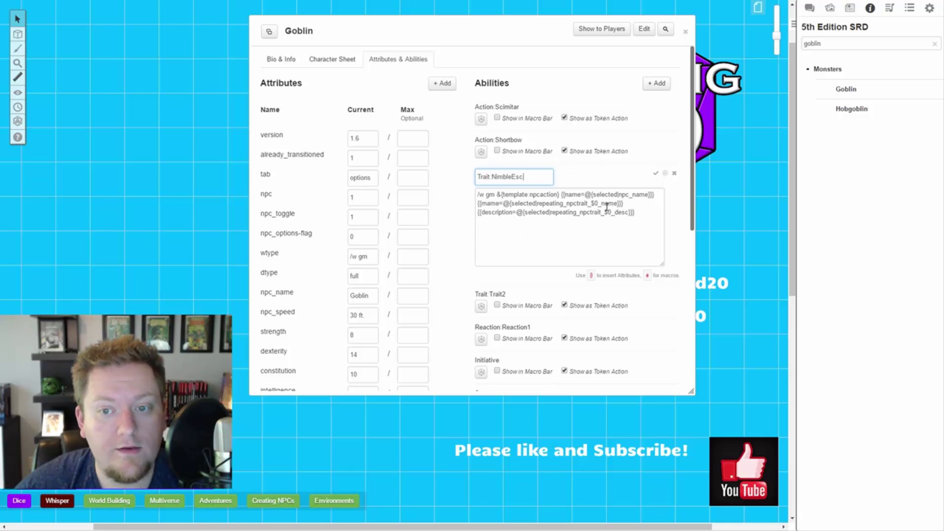
click(655, 173)
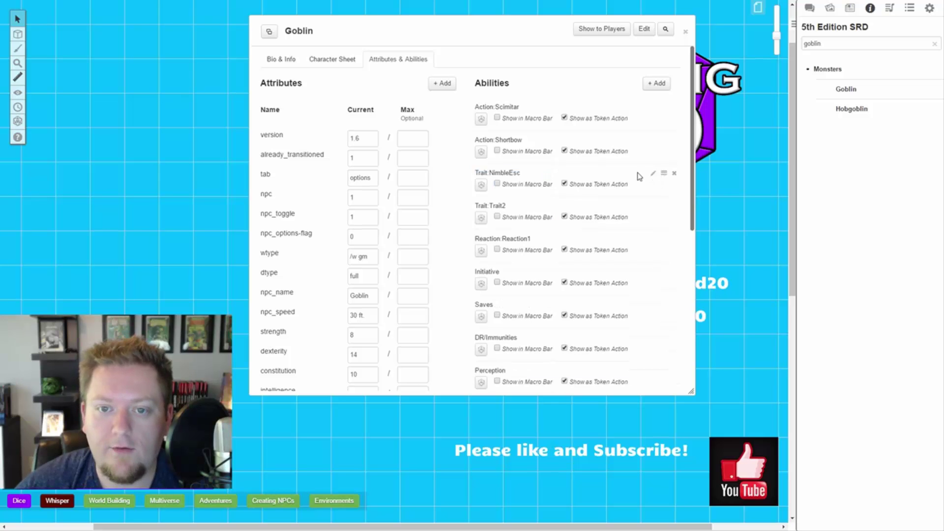
- Delete the unused Trait:Trait2 and Reaction:Reaction1 abilities from the Goblin
click(319, 59)
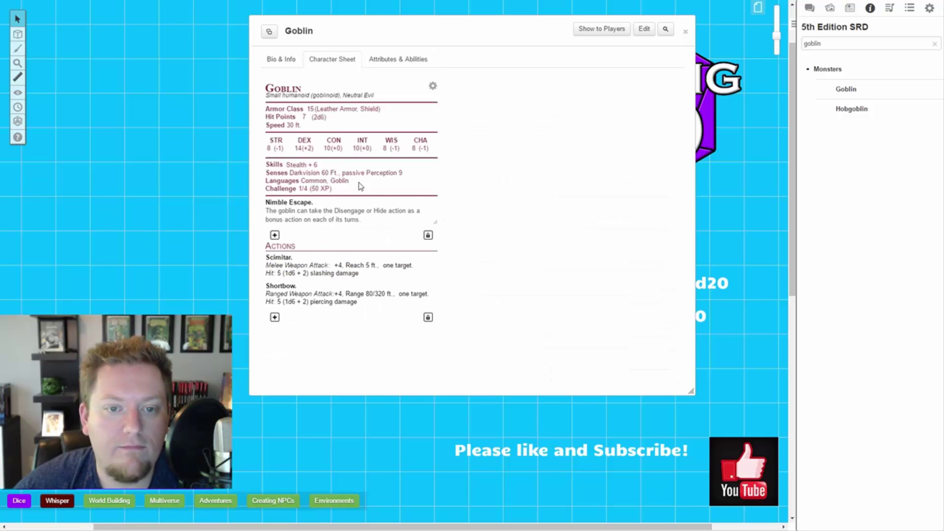
click(386, 59)
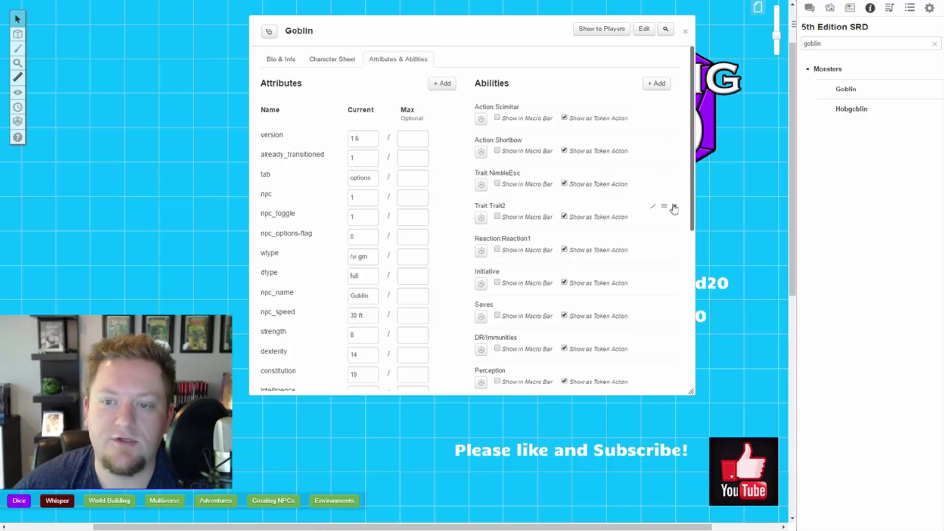
click(674, 206)
click(462, 294)
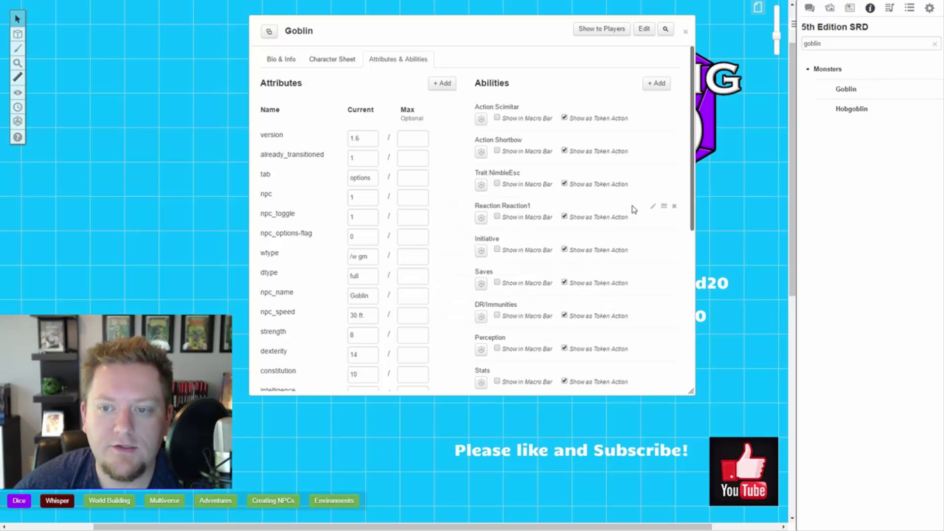
click(674, 206)
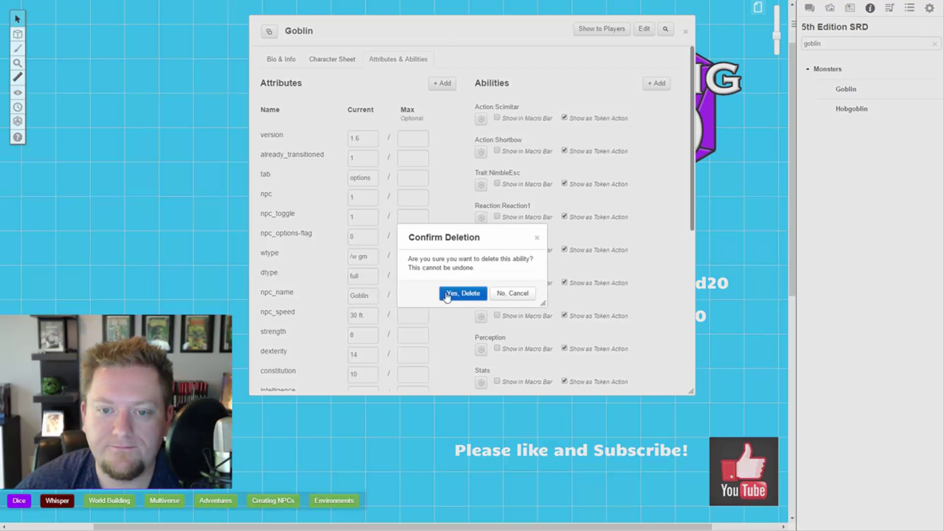
click(462, 294)
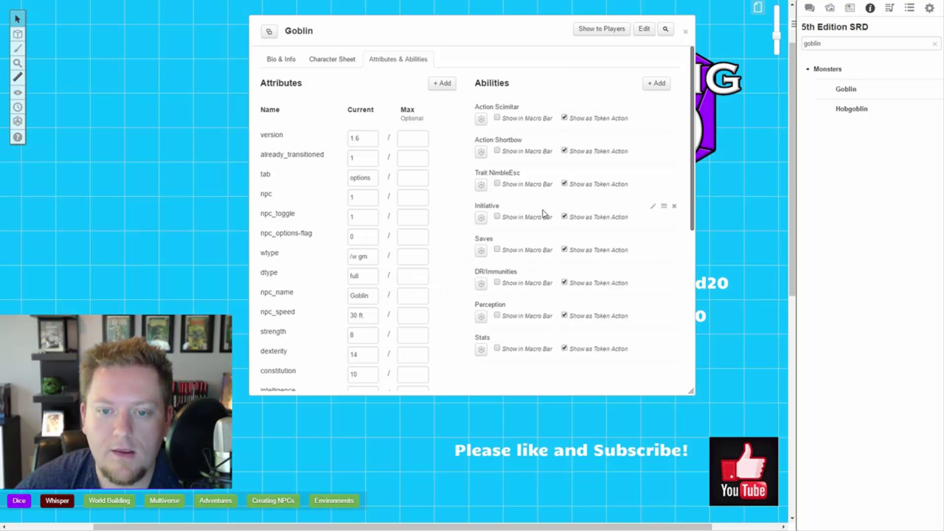
- Review the Goblin's character sheet, close it, and place a Goblin token from the journal on the map
click(332, 59)
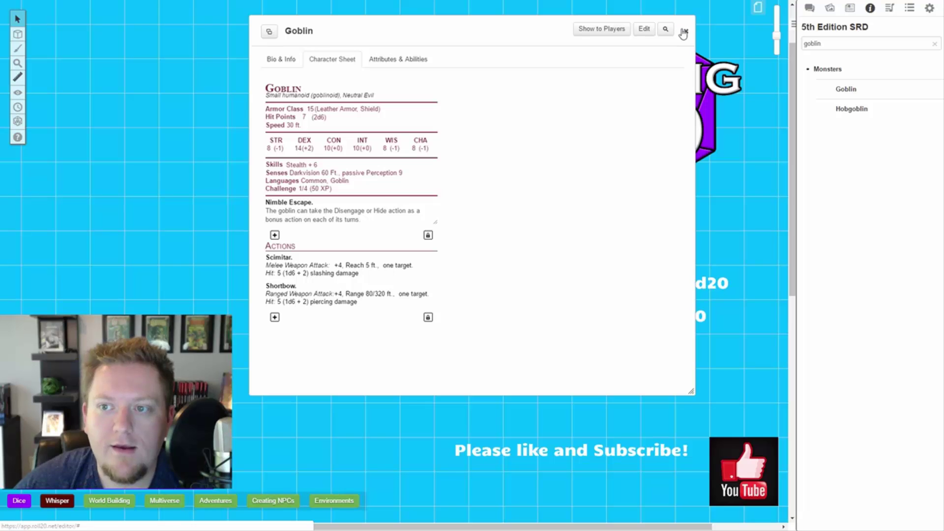
click(849, 8)
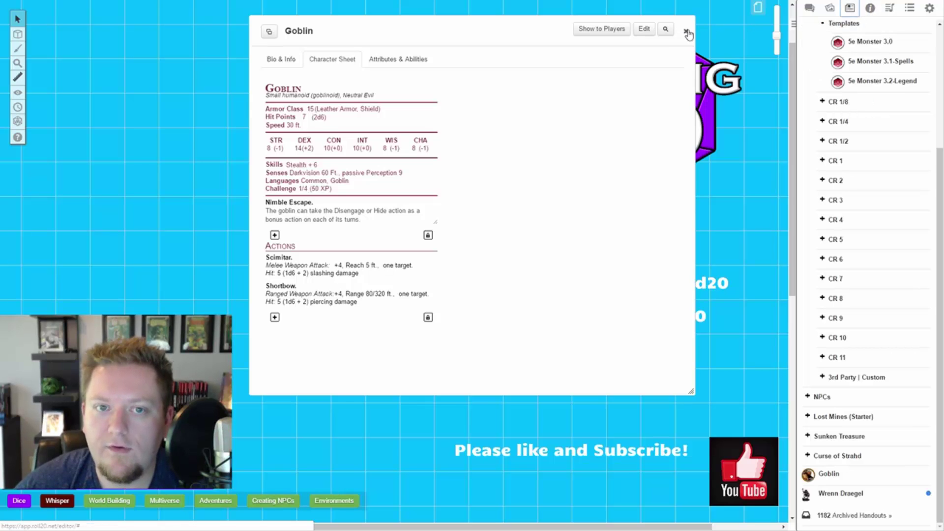
click(686, 31)
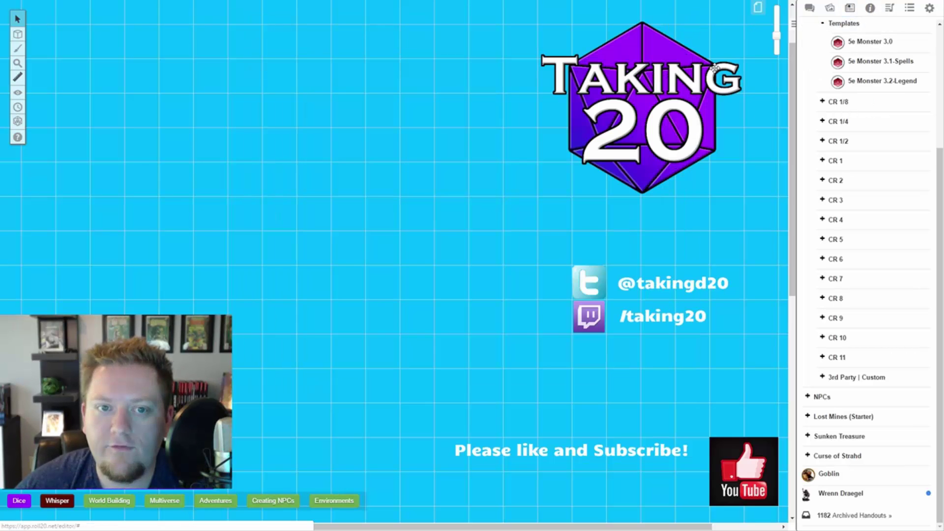
click(829, 474)
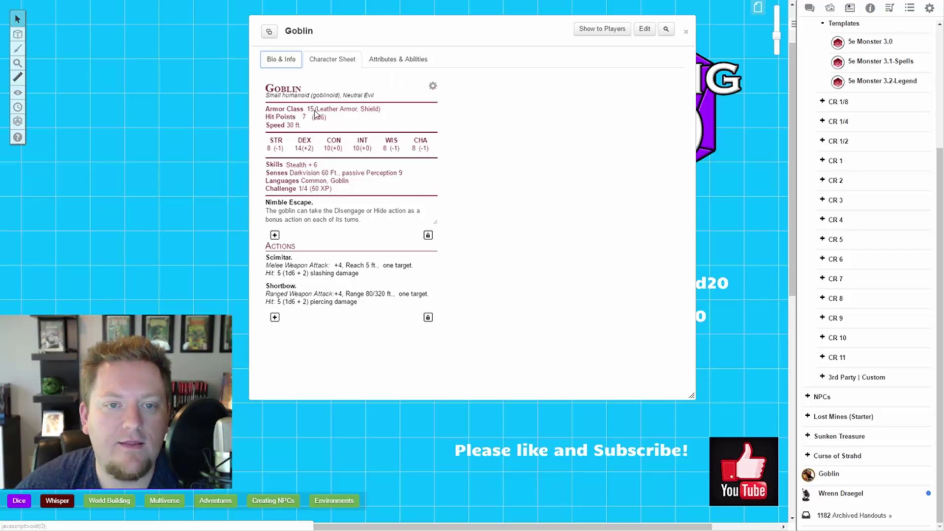
click(685, 32)
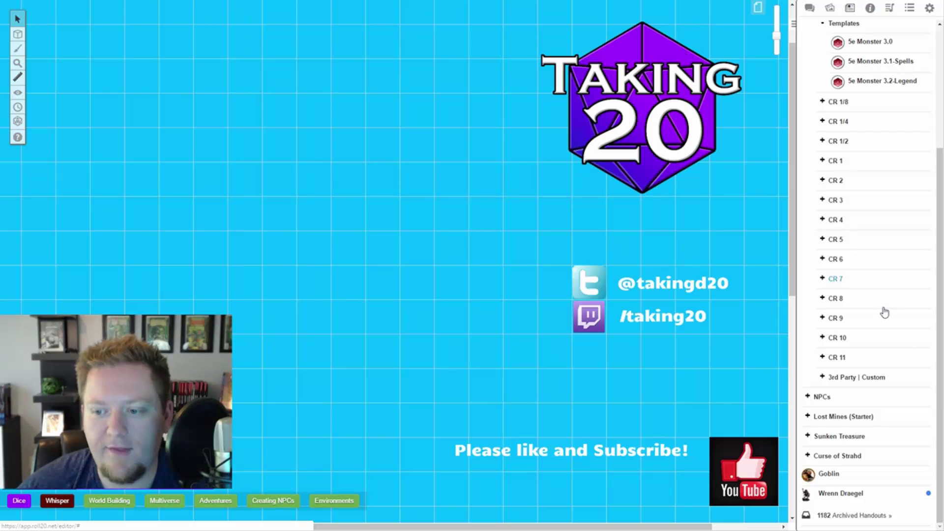
drag(848, 477, 329, 191)
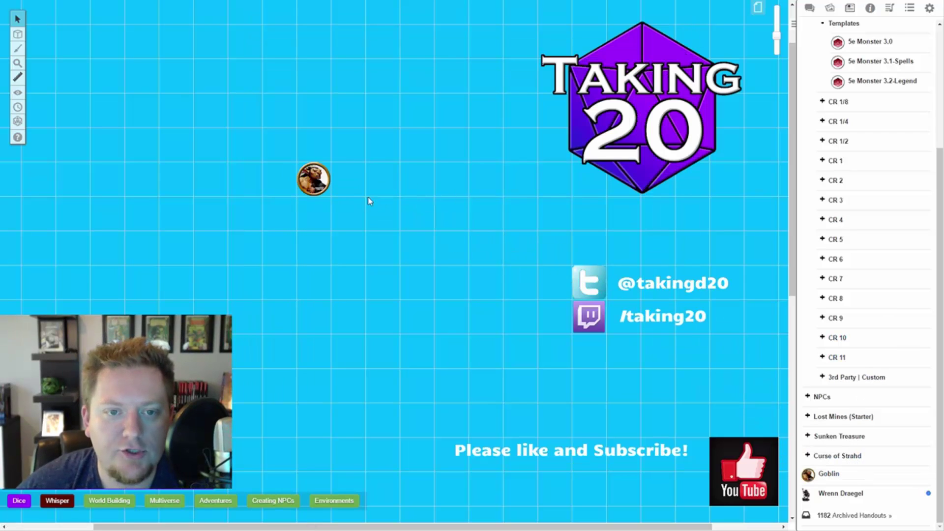
- Set the Goblin token's red bar to 7 and its blue bar to 15
click(318, 181)
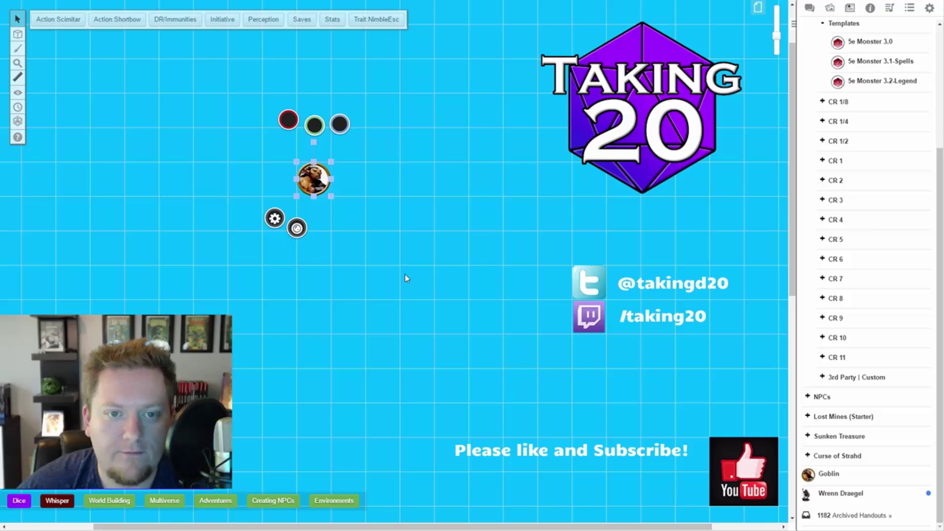
click(289, 125)
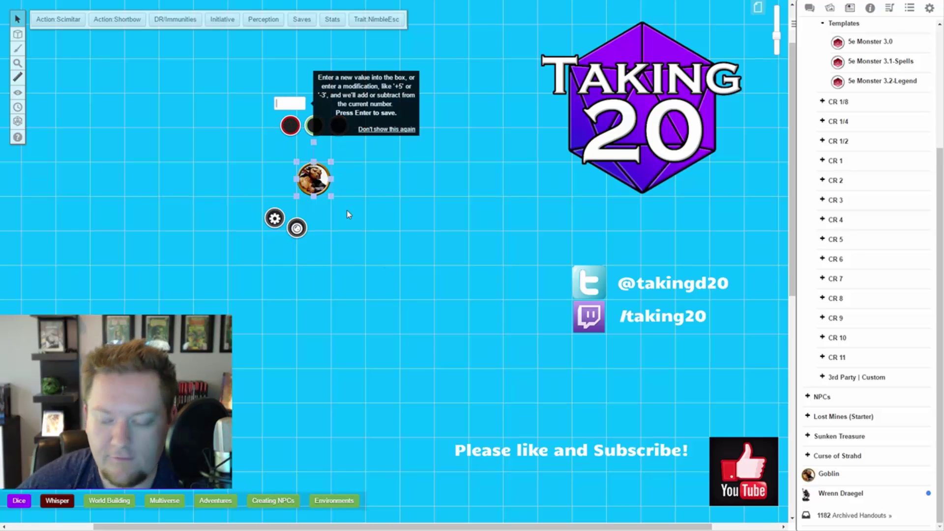
text(7)
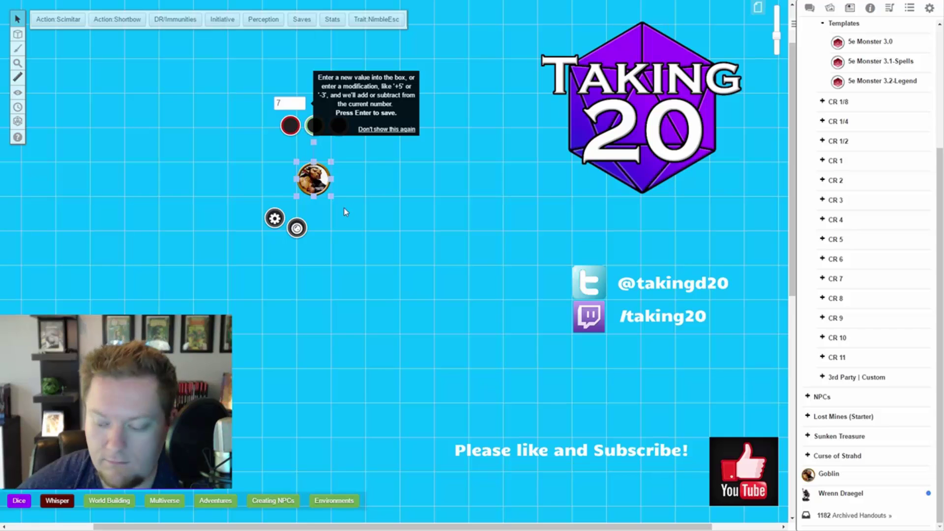
key(Return)
click(338, 125)
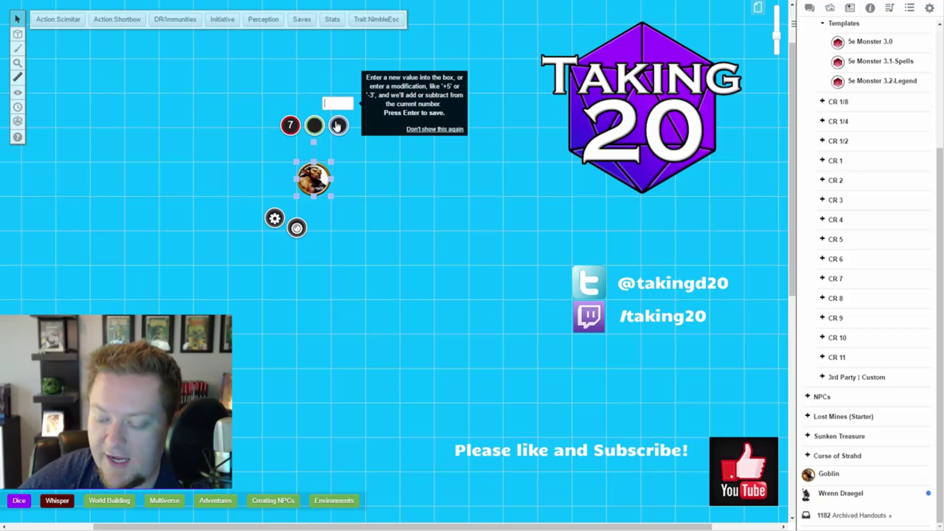
text(15)
key(Return)
click(379, 164)
click(314, 178)
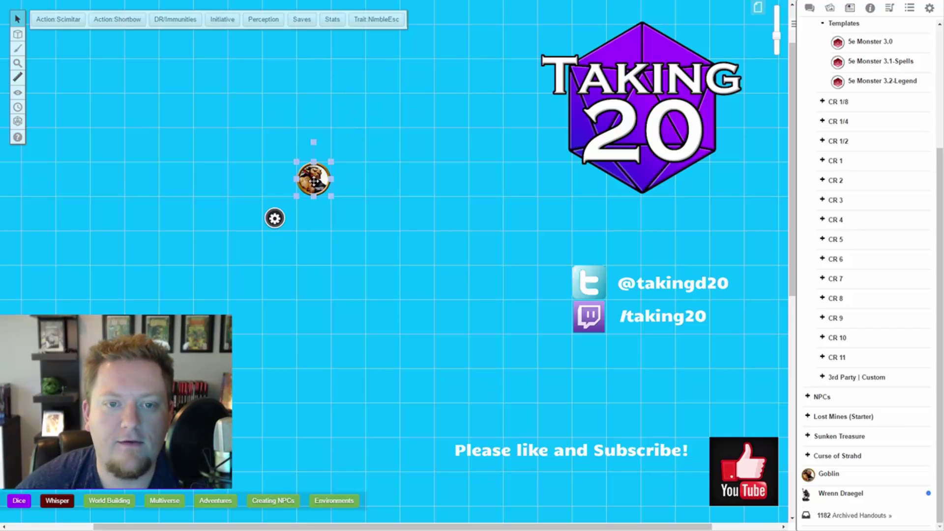
- In the Goblin token's settings, show the nameplate, enable Has Sight, and set a 60 ft light radius with dim light starting at 30 ft
click(273, 220)
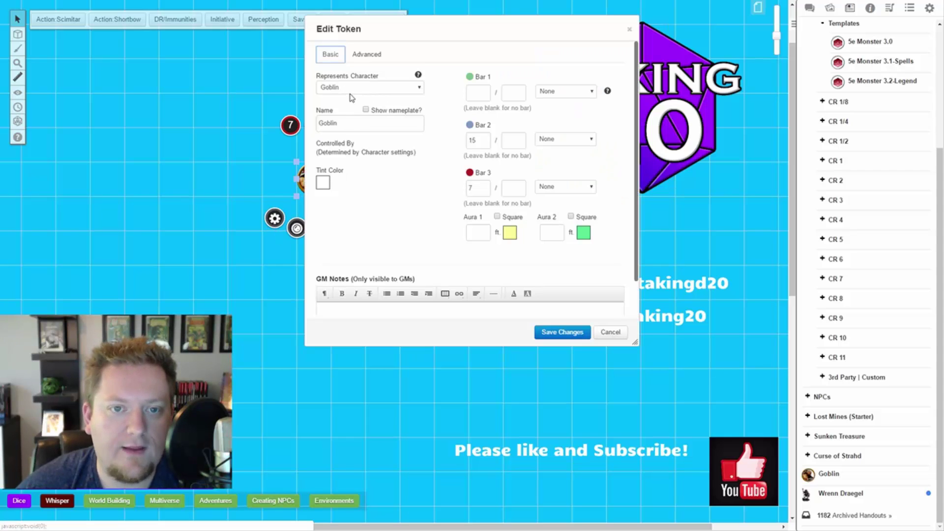
click(365, 110)
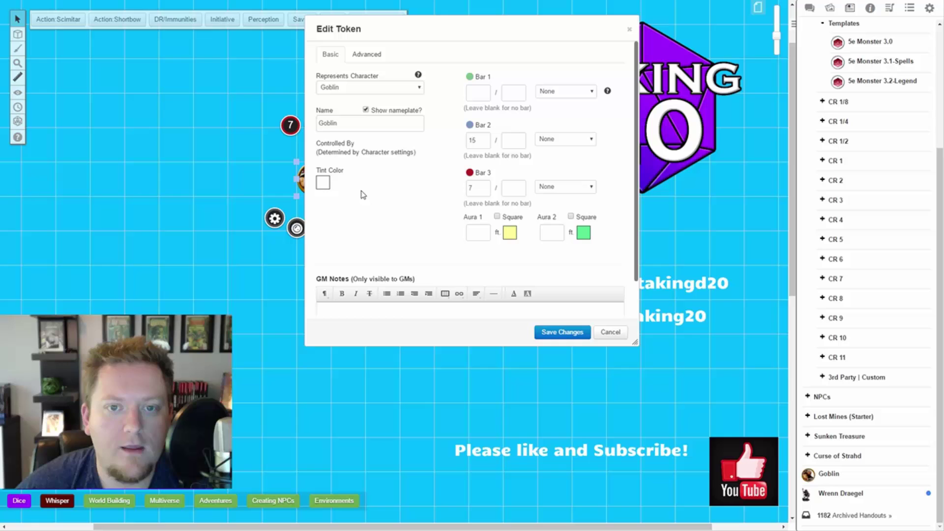
click(381, 57)
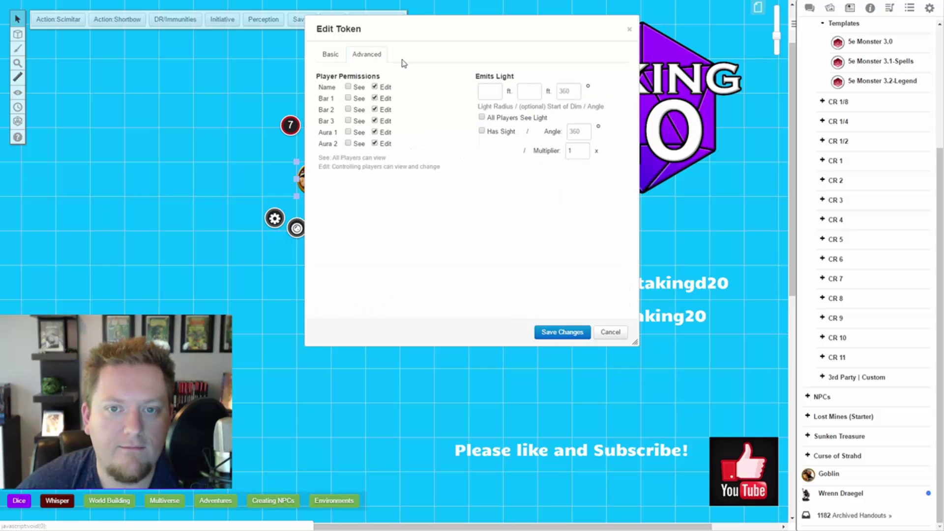
click(485, 132)
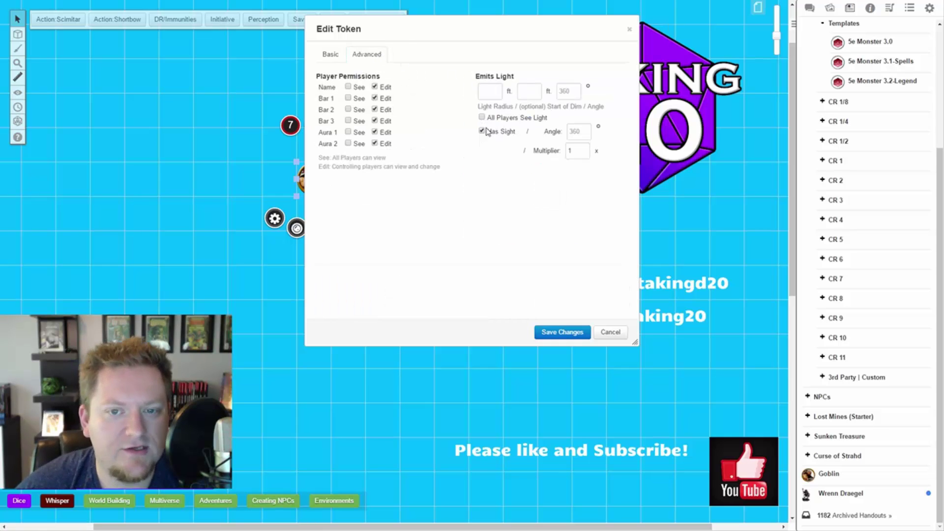
click(493, 92)
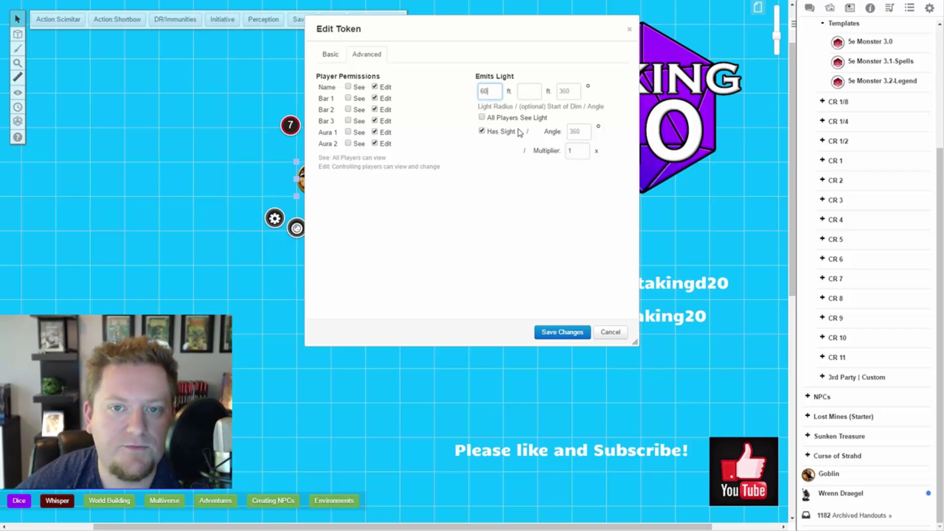
key(Tab)
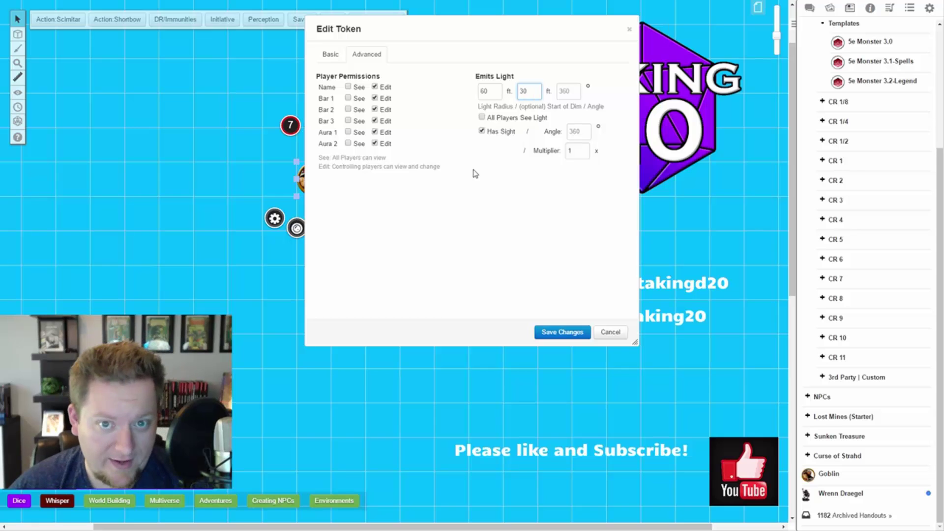
click(337, 56)
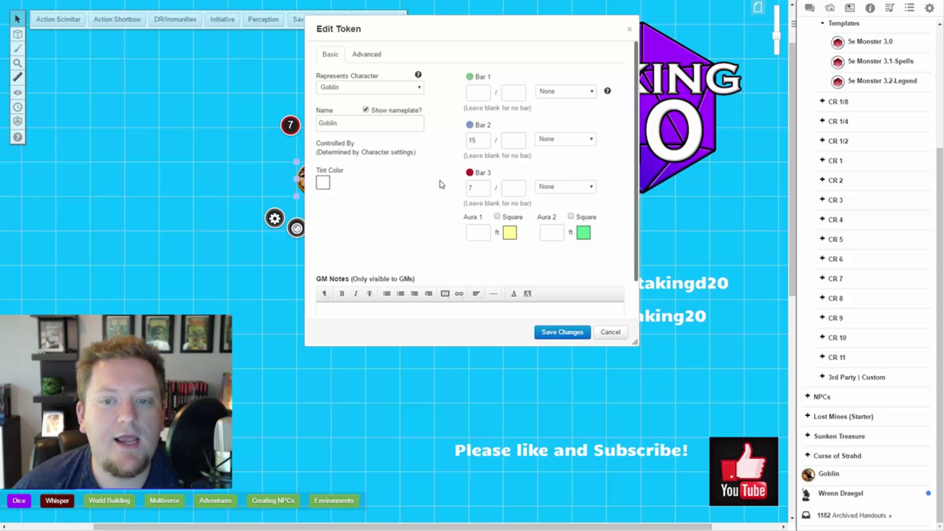
- Leave the Goblin token's red bar linked to no attribute and save the token settings
click(576, 187)
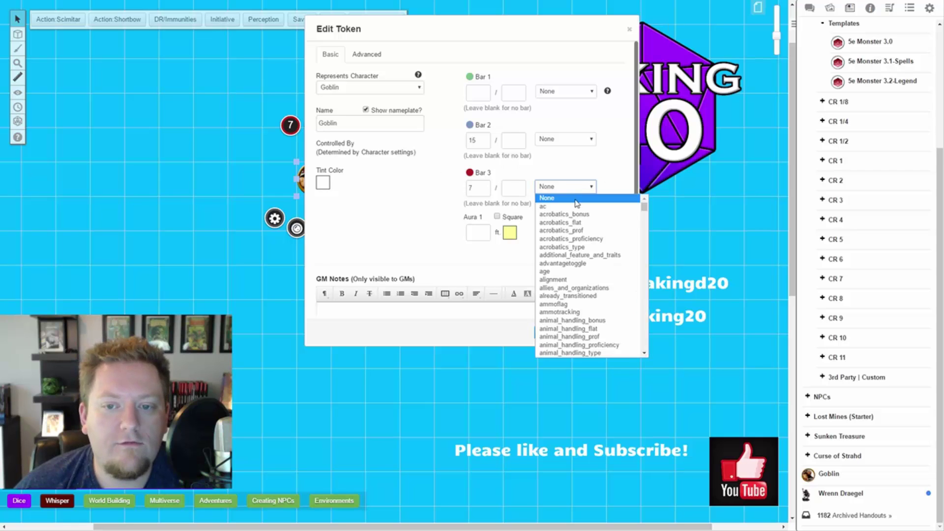
click(579, 197)
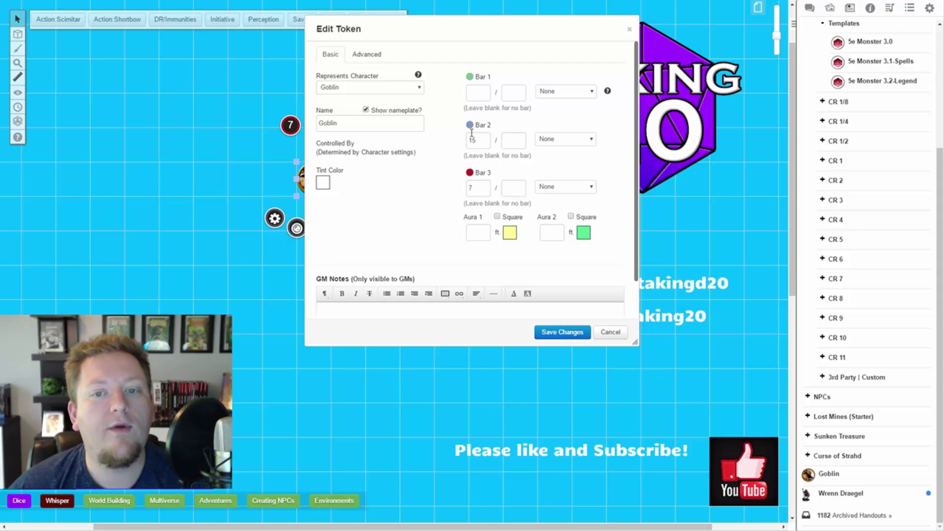
click(572, 332)
click(390, 211)
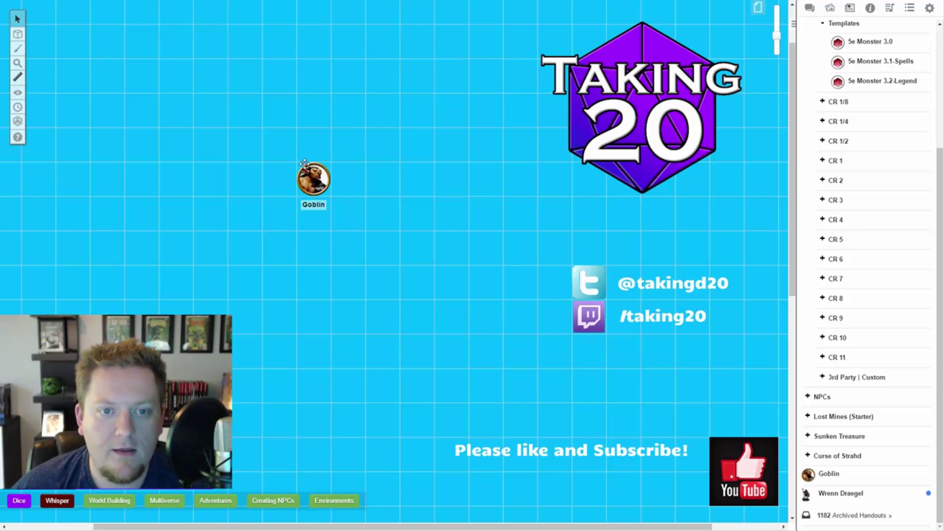
- Assign the configured Goblin token as the Goblin character's default token, save, and close the character sheet
click(319, 180)
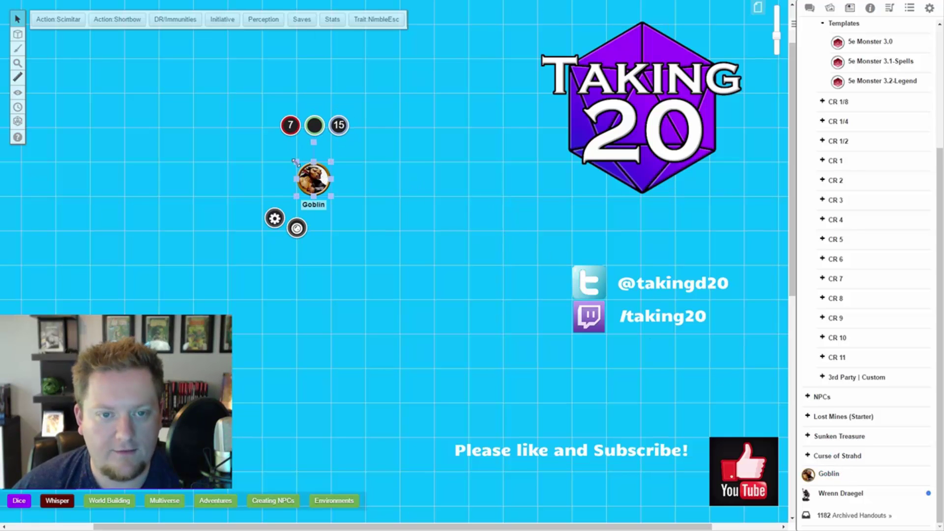
click(817, 474)
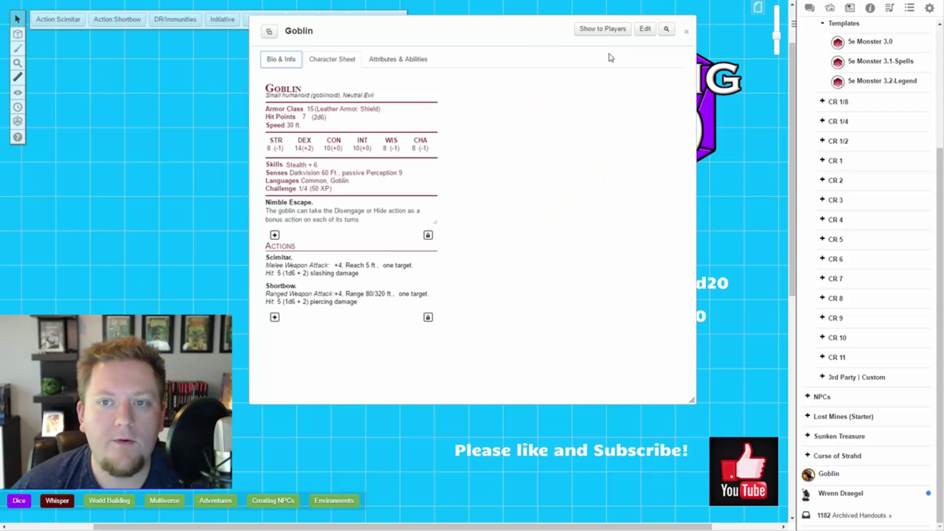
click(643, 30)
click(355, 244)
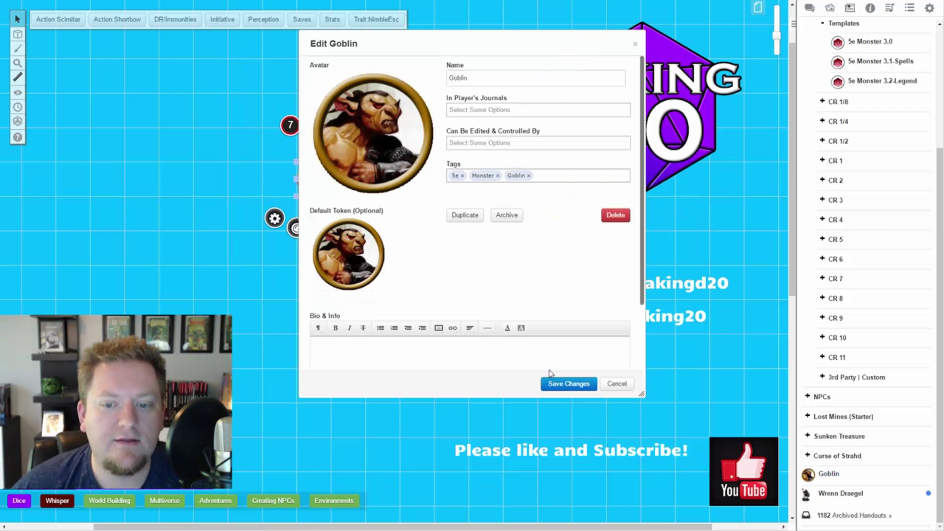
click(561, 383)
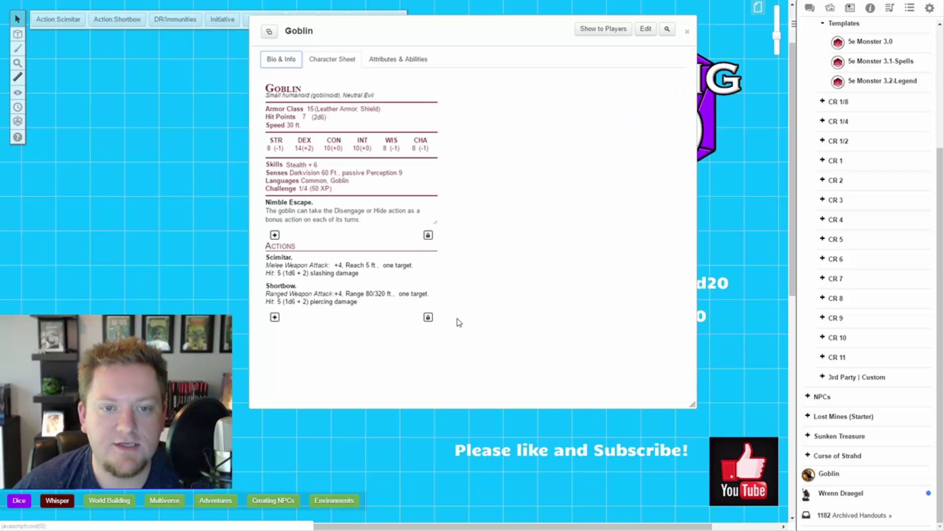
click(687, 31)
click(374, 163)
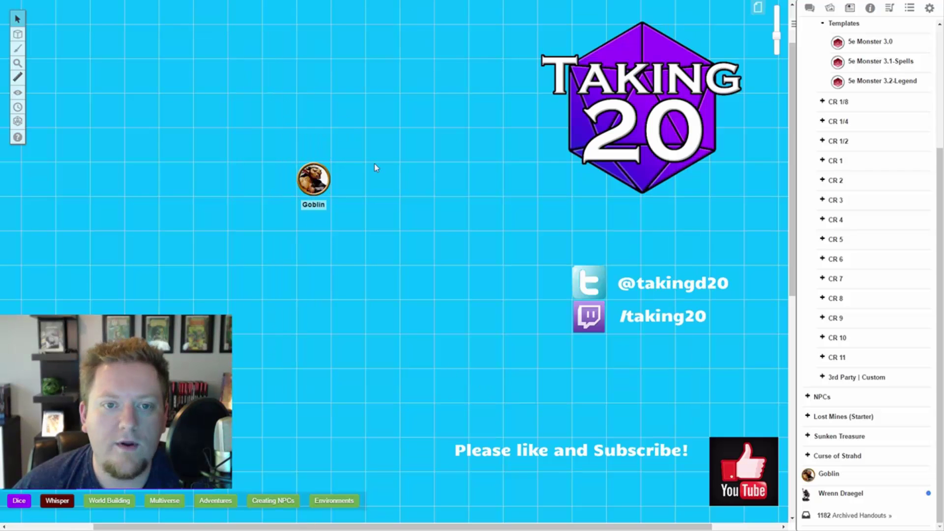
- Delete the Goblin token from the map and place two new Goblin tokens from the journal
click(317, 176)
key(Delete)
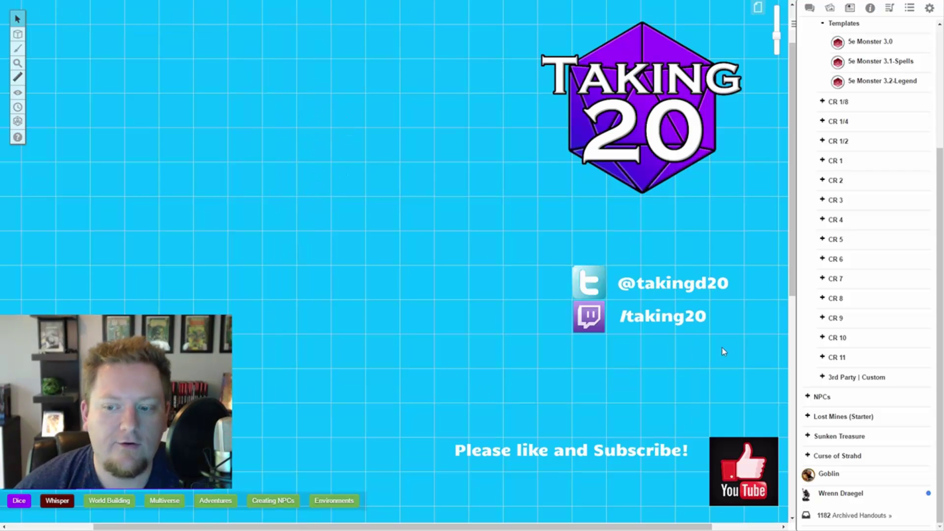
drag(829, 473, 378, 185)
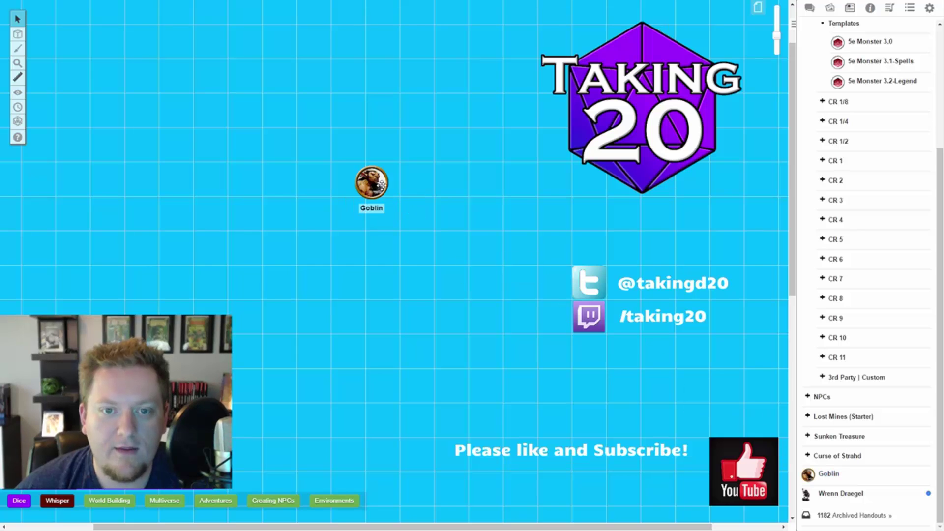
click(350, 183)
drag(828, 474, 374, 179)
click(449, 202)
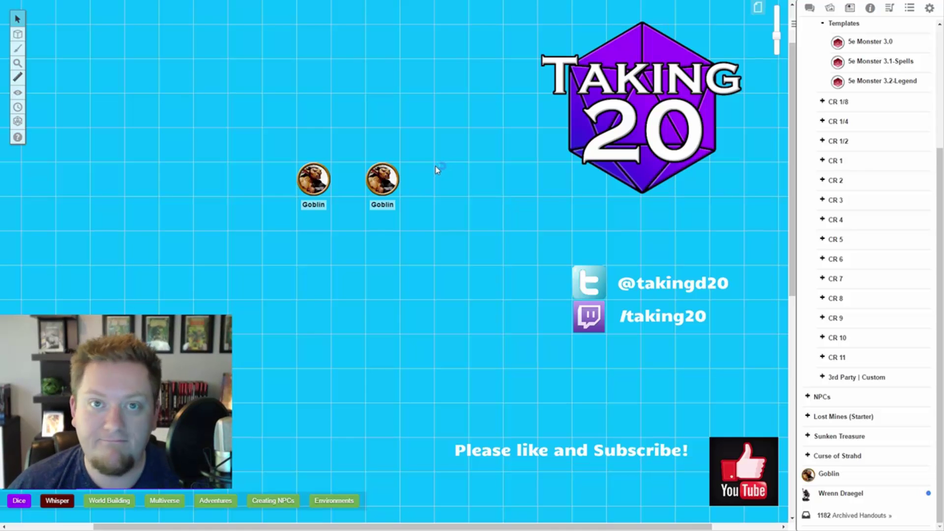
- Test one Goblin token's Action:Scimitar, Trait:NimbleEsc and Perception macros
click(391, 178)
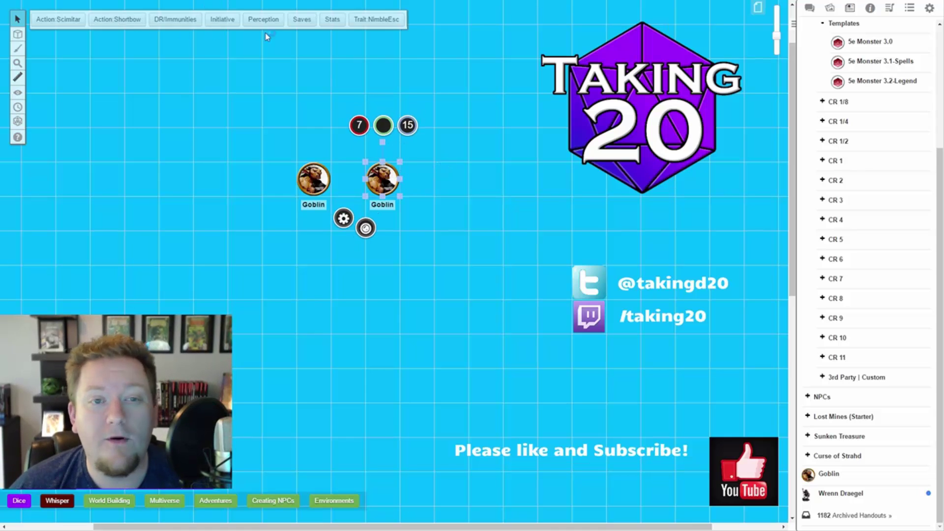
click(75, 20)
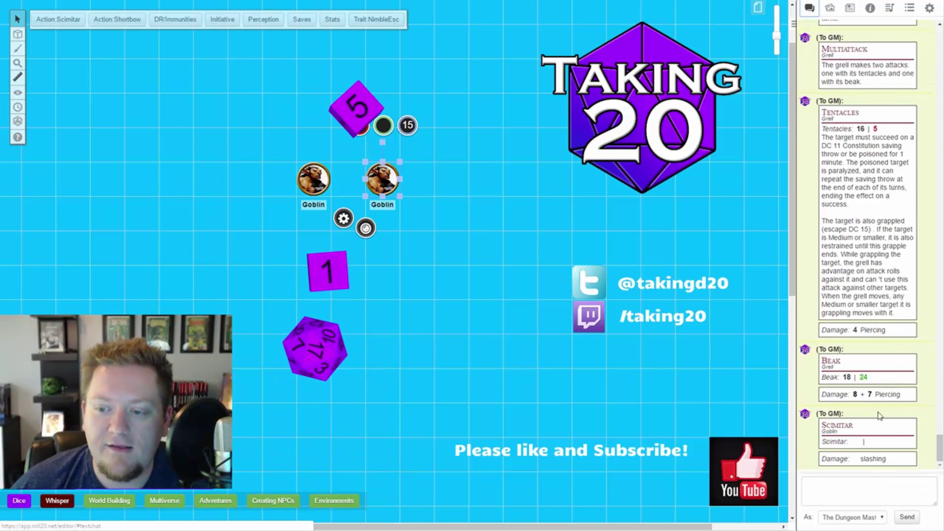
click(376, 19)
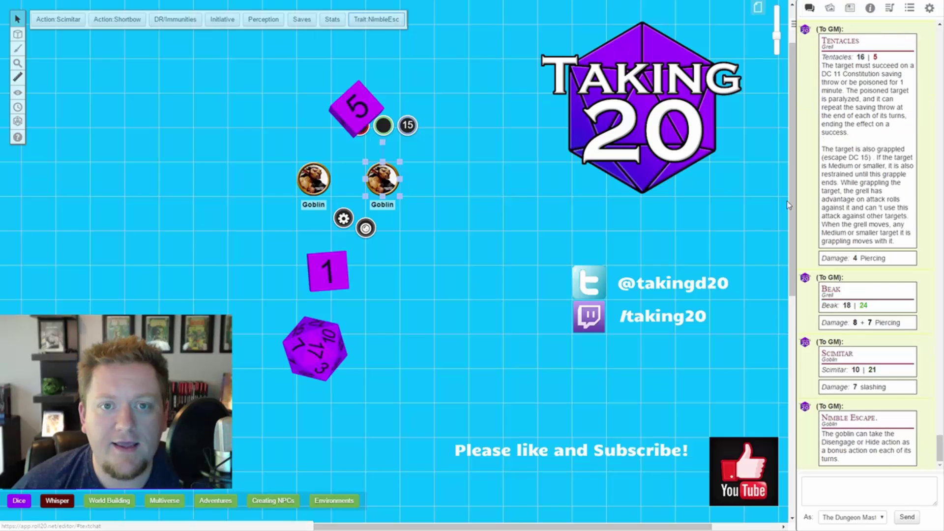
click(266, 20)
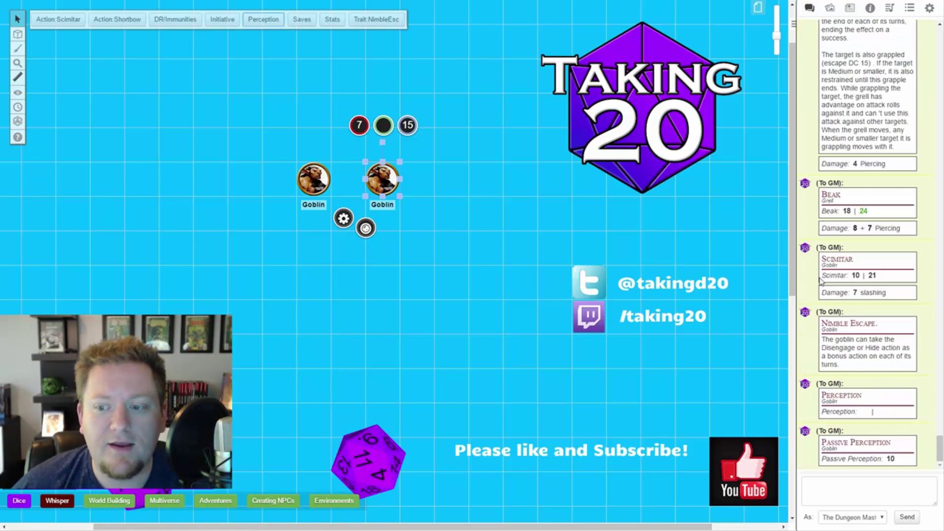
- Delete both Goblin tokens from the map
click(429, 292)
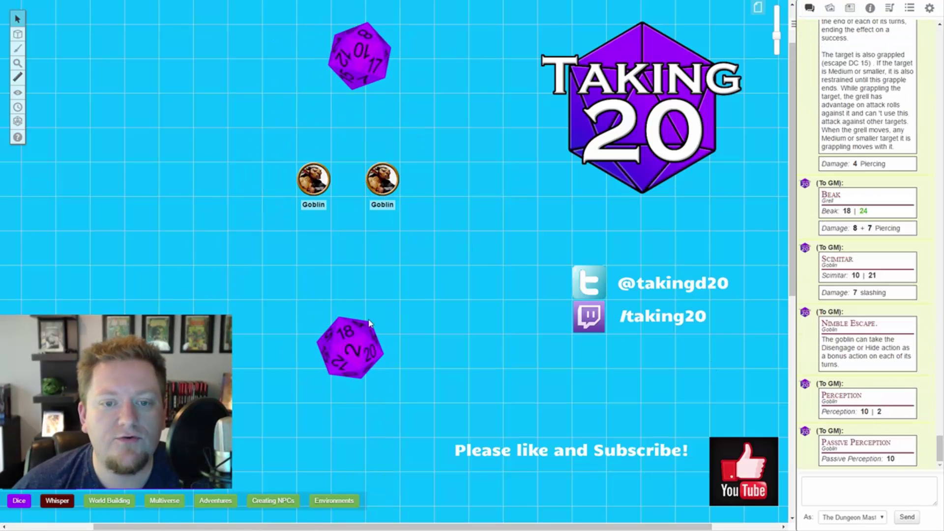
drag(473, 182, 276, 161)
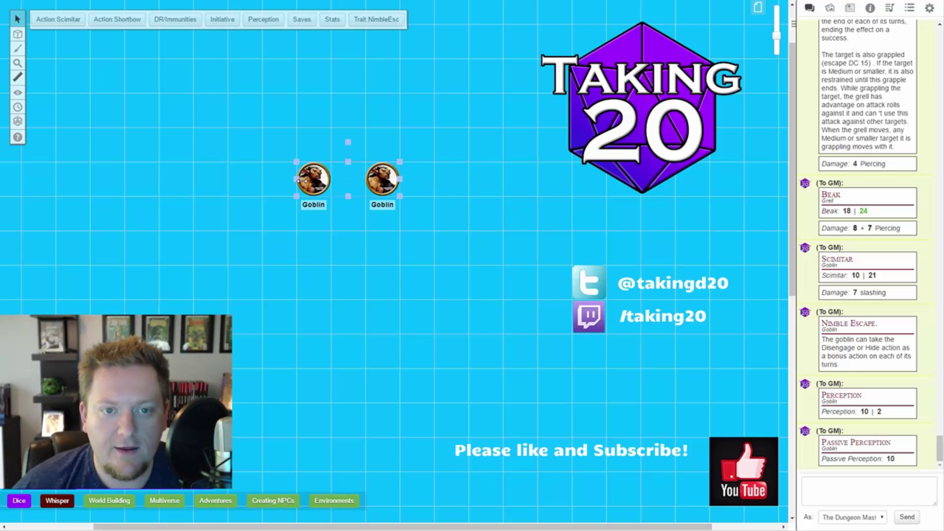
key(Delete)
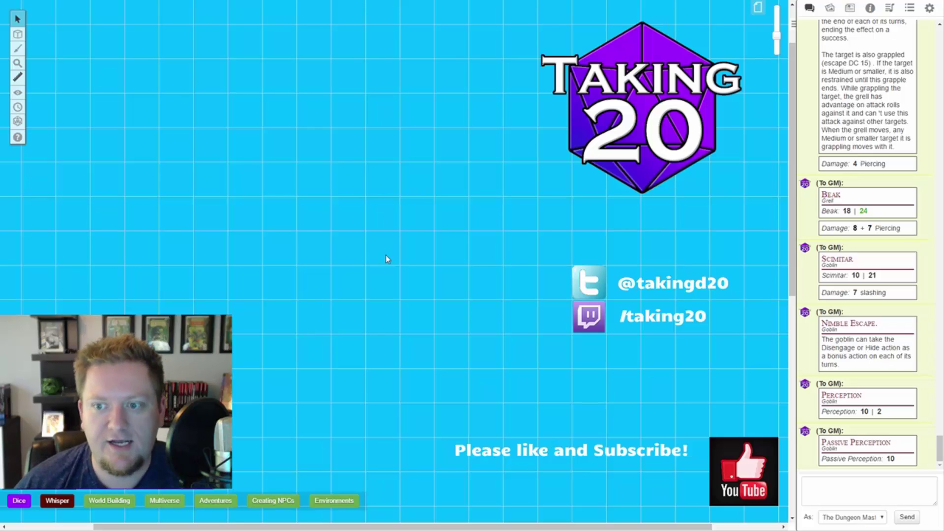
- File the Goblin in the Monster Manual's CR 1/4 journal folder and collapse the expanded CR folders
click(850, 8)
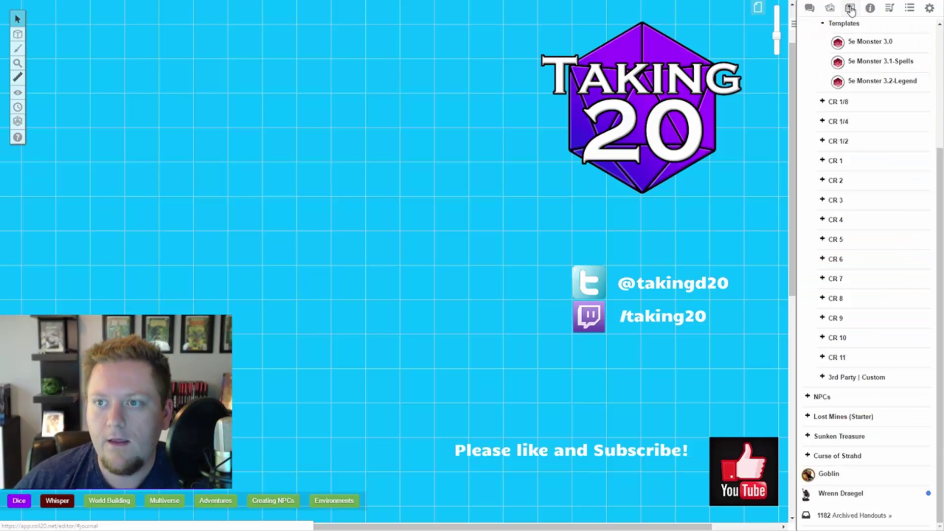
click(832, 160)
click(832, 141)
click(832, 121)
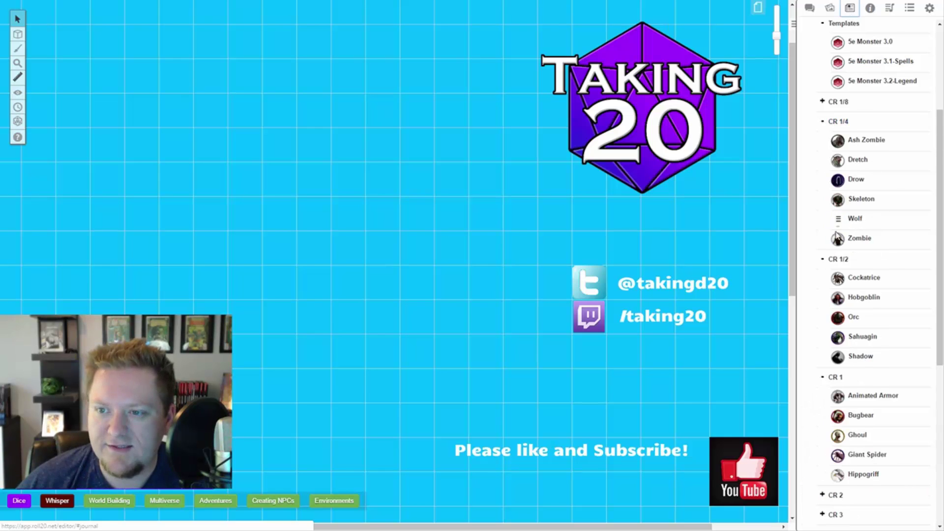
click(832, 259)
click(833, 278)
scroll(831, 457, down, 3)
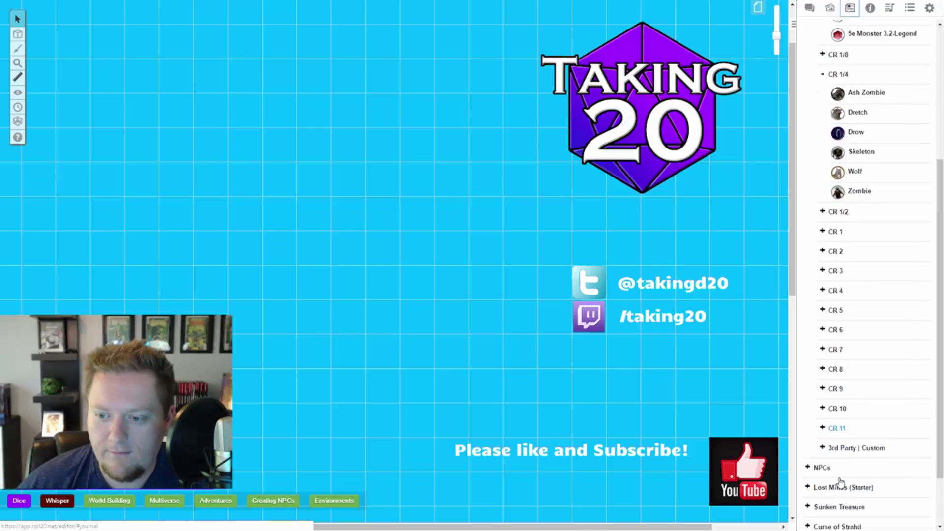
drag(811, 464, 853, 87)
scroll(855, 196, up, 4)
click(838, 167)
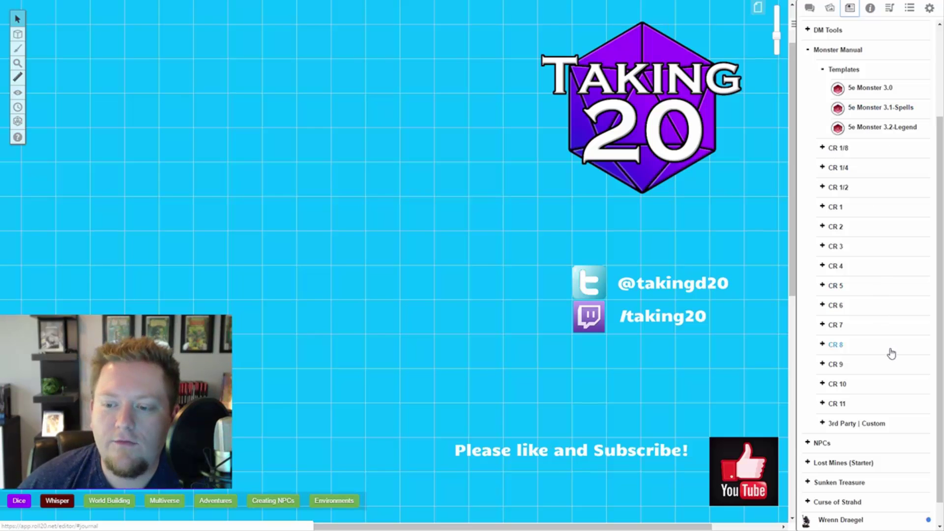
- Place an Aboleth token from the CR 10 journal folder on the map and select it
scroll(883, 365, down, 1)
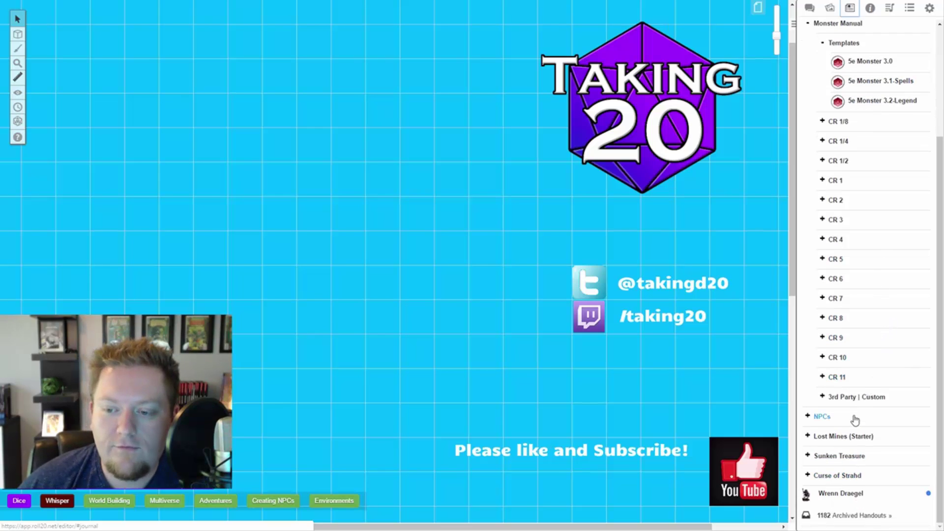
click(878, 360)
drag(878, 382, 330, 197)
click(334, 191)
click(440, 223)
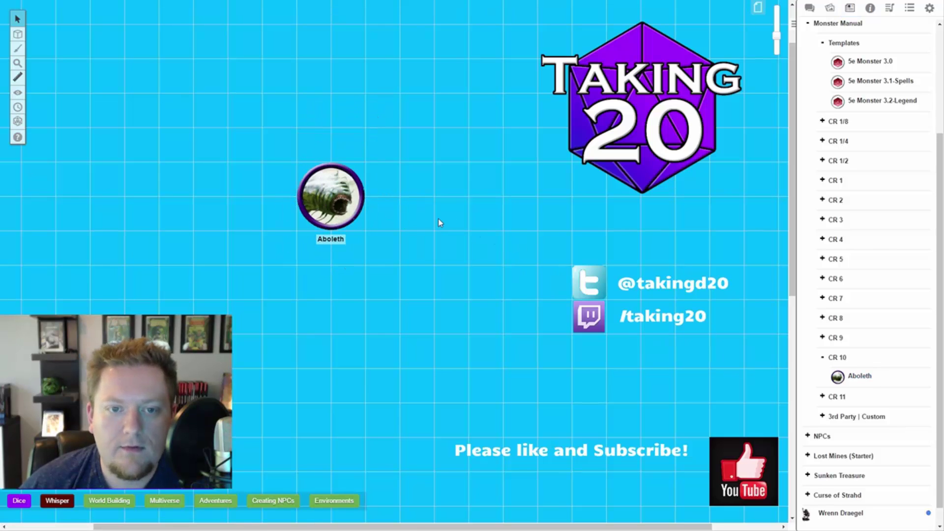
click(330, 187)
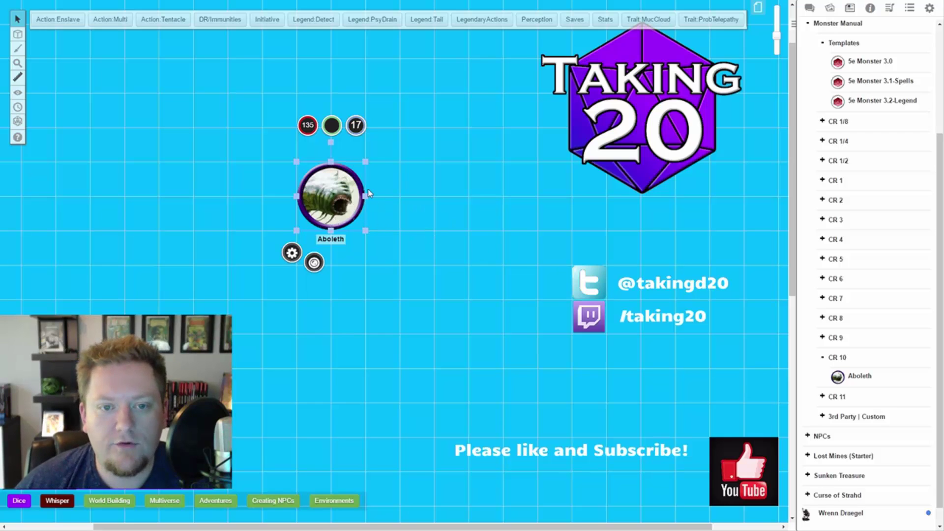
mouse_move(366, 161)
mouse_down()
mouse_move(408, 134)
mouse_move(413, 146)
mouse_move(373, 159)
mouse_up()
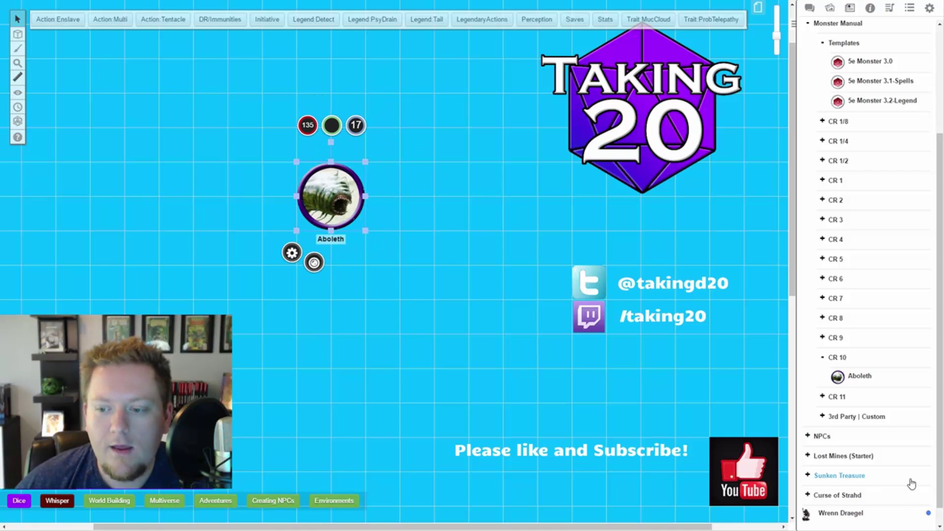
- Inspect the Aboleth character's edit settings, including its tags and default token, and close them without saving
click(860, 377)
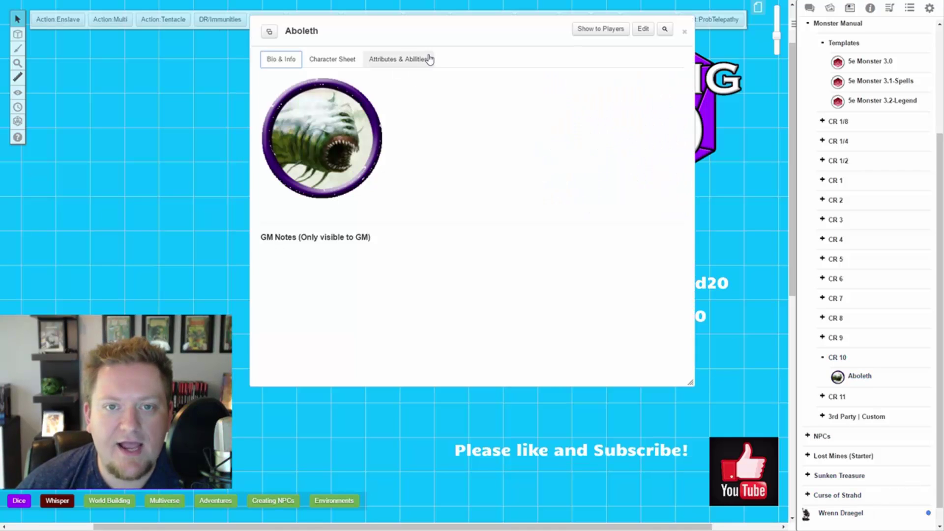
click(422, 59)
click(643, 28)
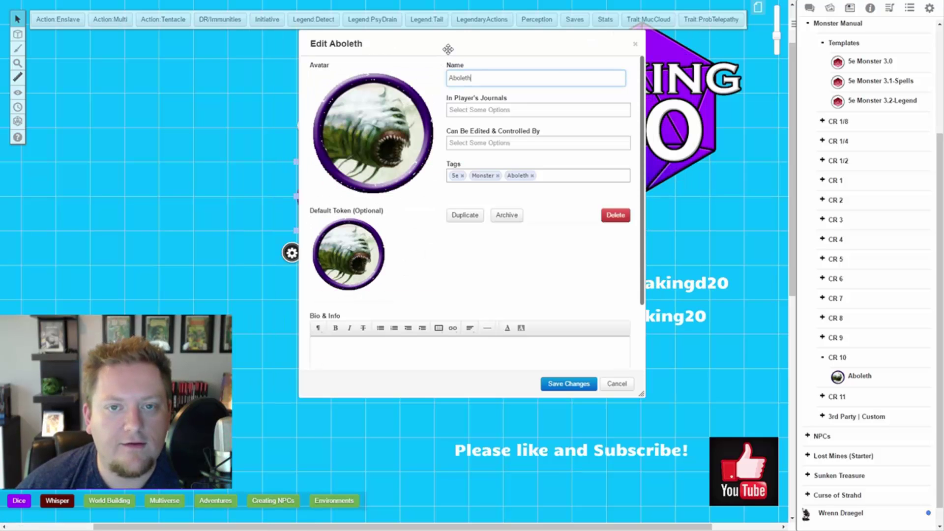
drag(447, 46, 547, 75)
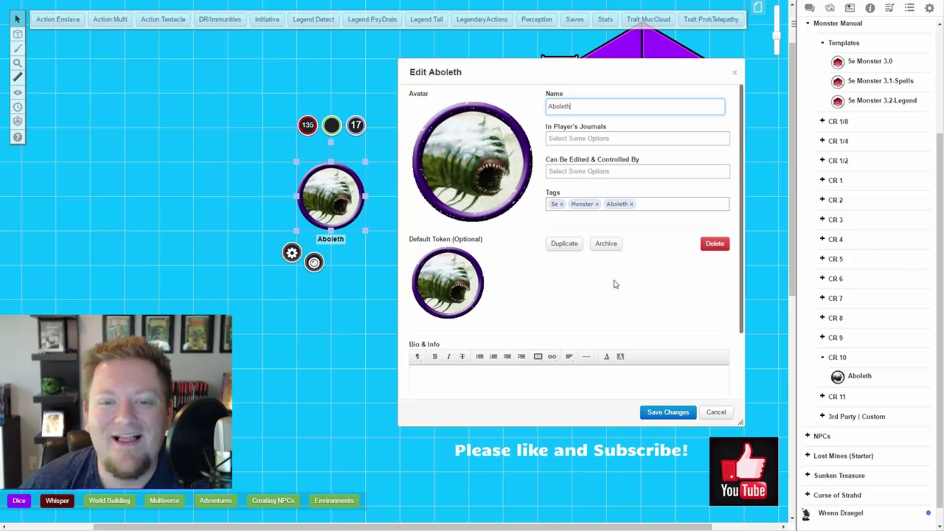
click(735, 73)
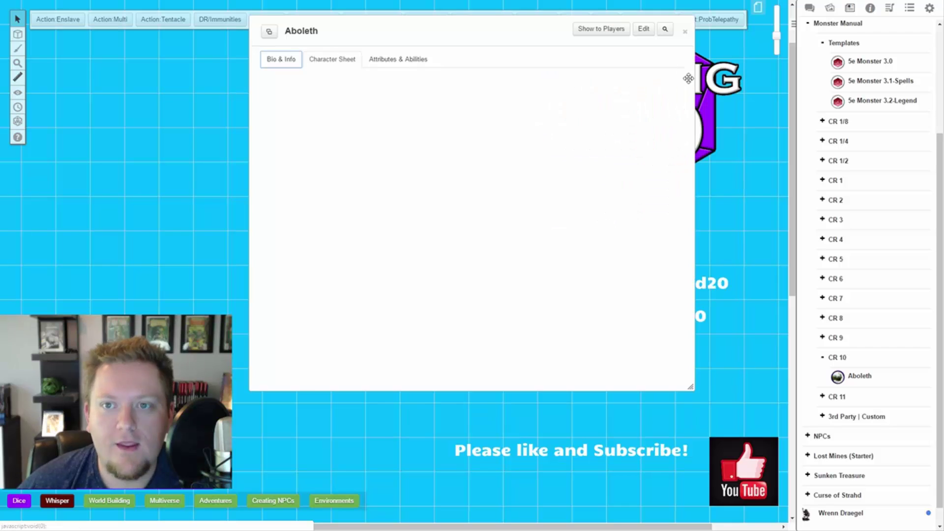
- Review the traits, actions and legendary actions on the Aboleth's character sheet, then close it
drag(474, 37, 643, 43)
scroll(564, 181, down, 3)
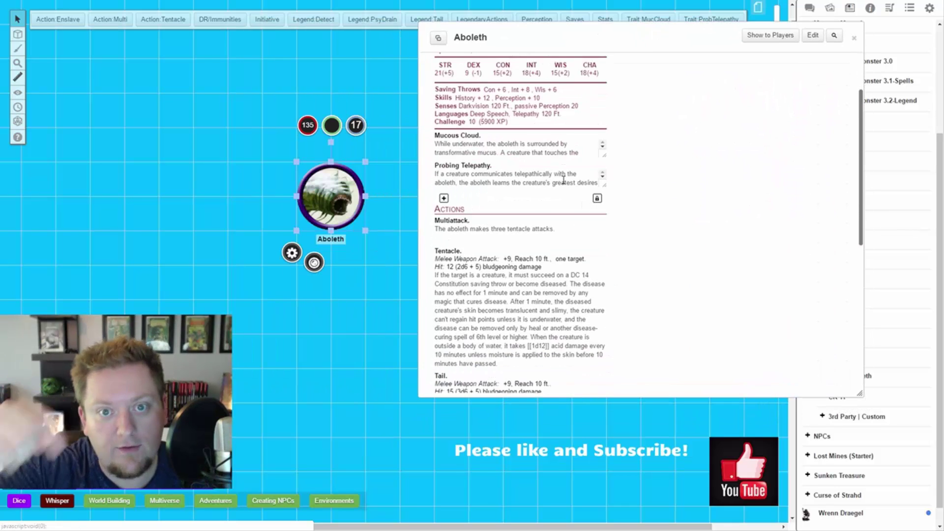
scroll(556, 207, down, 6)
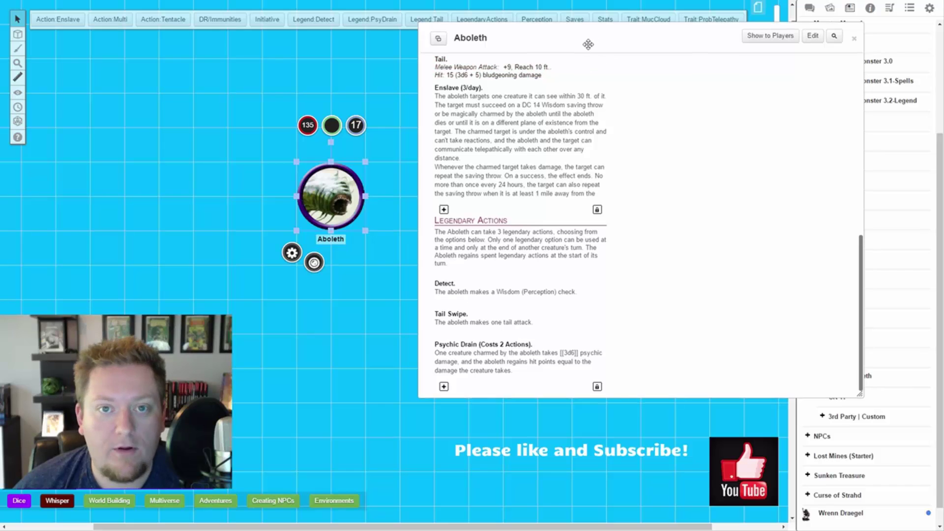
drag(588, 42, 574, 81)
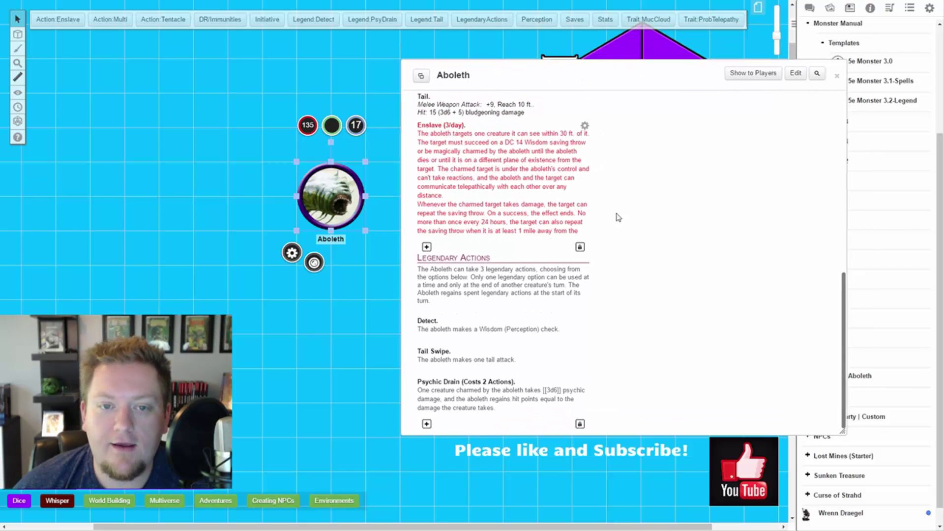
click(835, 77)
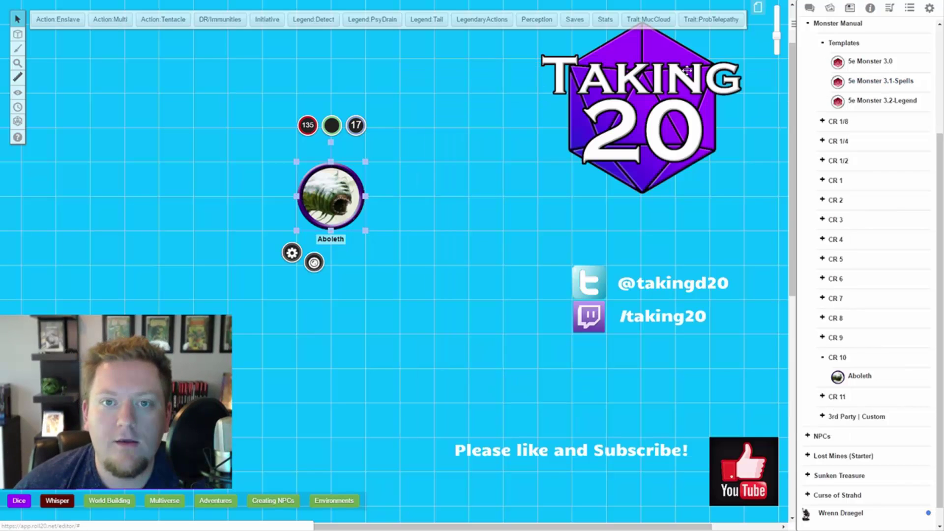
- Run the Aboleth's LegendaryActions, Legend:Tail, Legend:PsyDrain and Legend:Detect macros and view their output in the chat
click(482, 25)
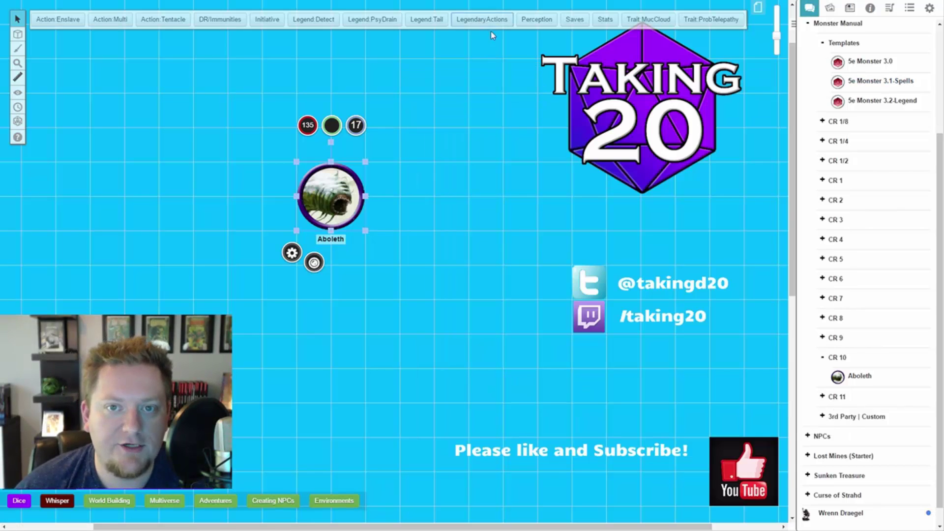
click(809, 8)
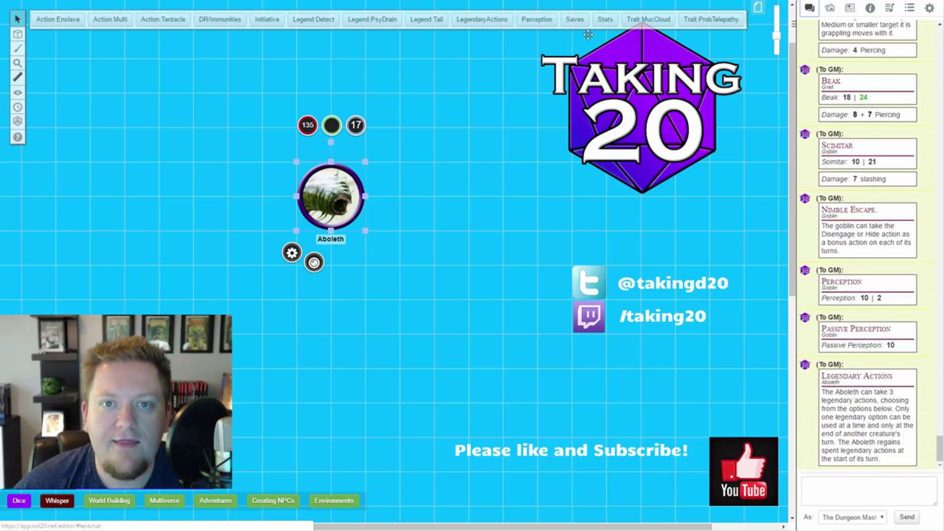
click(426, 20)
click(376, 20)
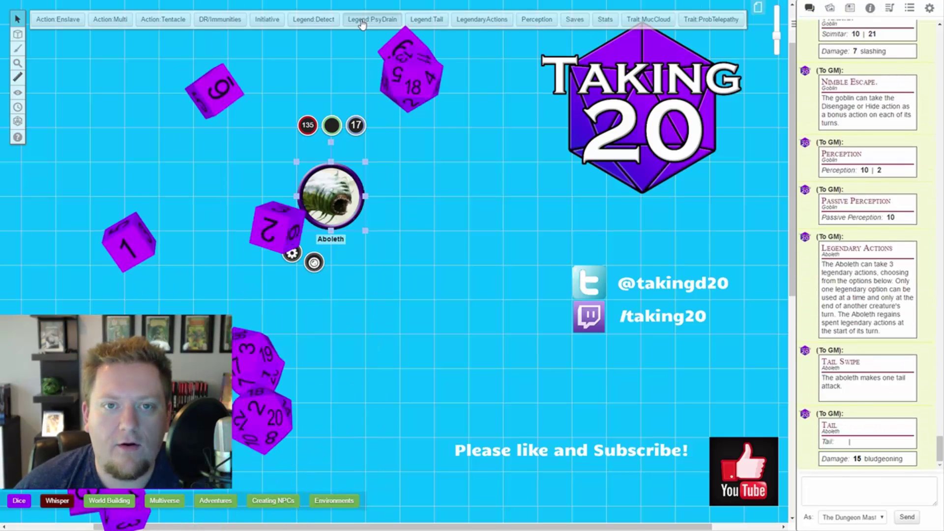
click(310, 19)
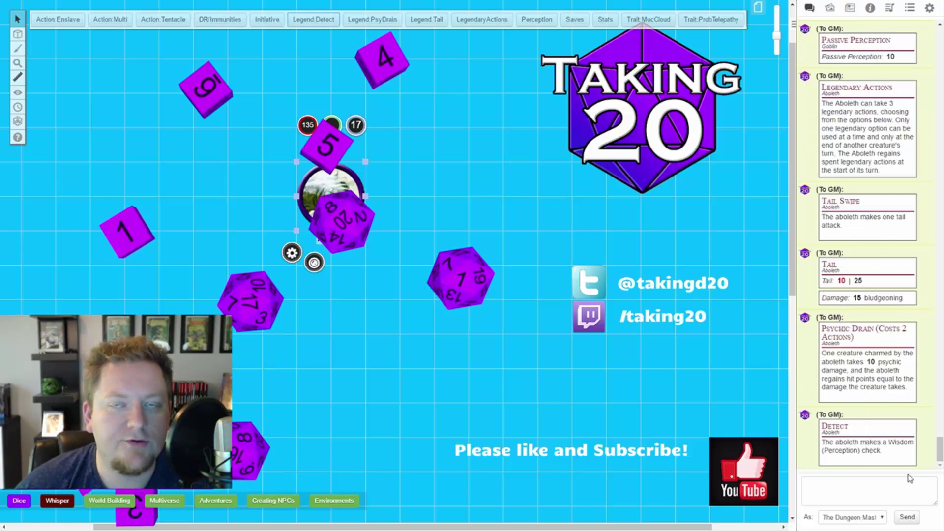
click(475, 302)
click(361, 199)
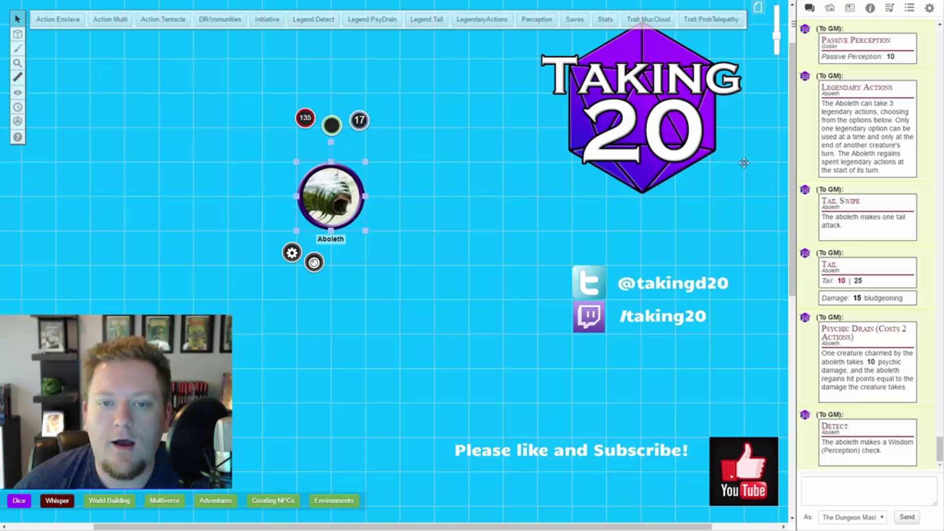
- Collapse the CR 10, Templates and Monster Manual journal folders and expand the NPCs folder
click(854, 11)
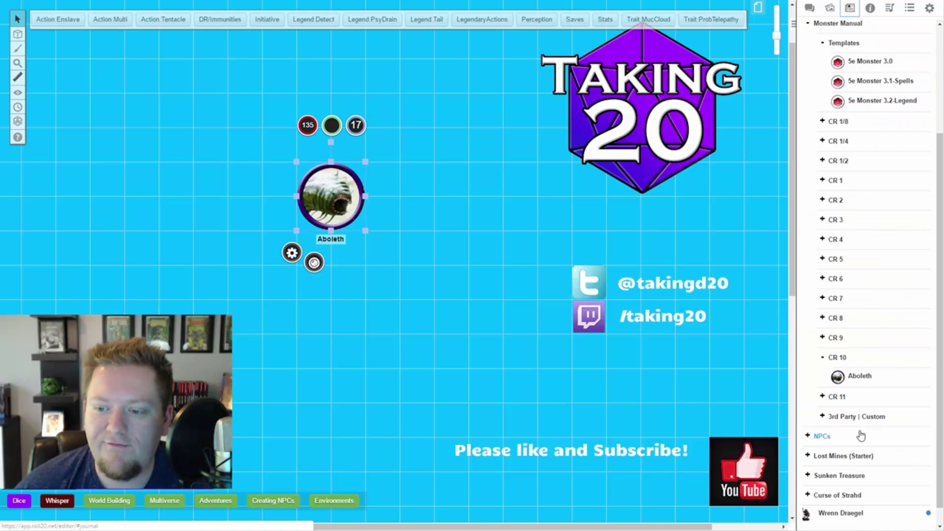
click(880, 362)
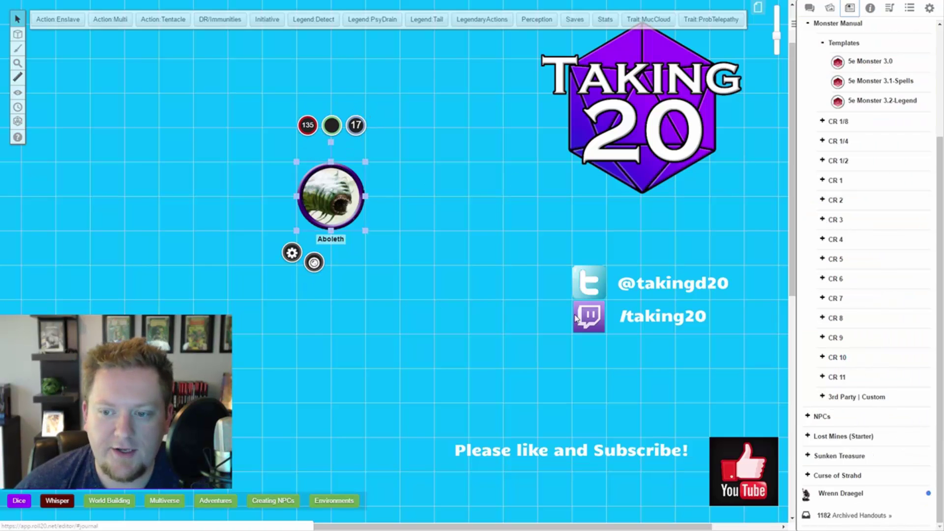
scroll(838, 46, up, 3)
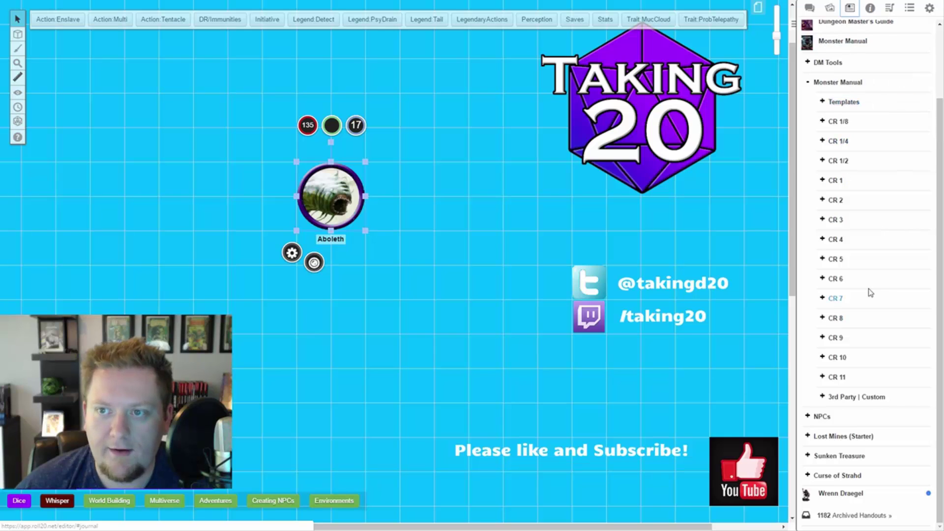
click(837, 87)
click(843, 188)
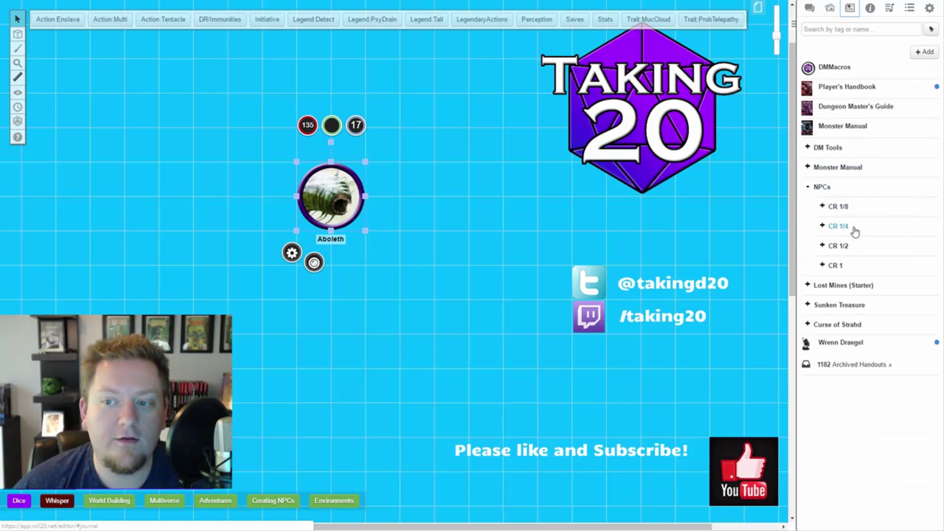
- Place an Evil Mage token from the NPCs CR 1 folder on the map beside the Aboleth and select it
click(855, 247)
click(859, 247)
click(836, 266)
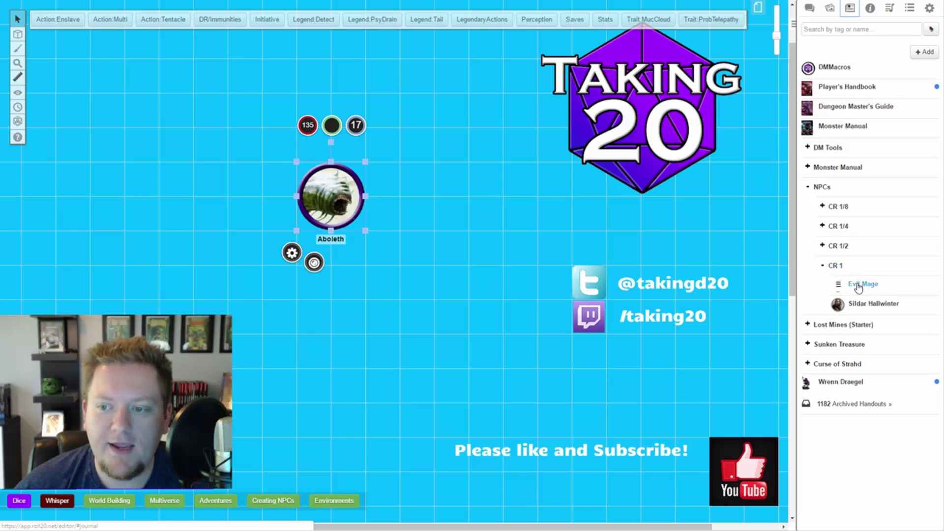
drag(863, 283, 451, 179)
click(458, 209)
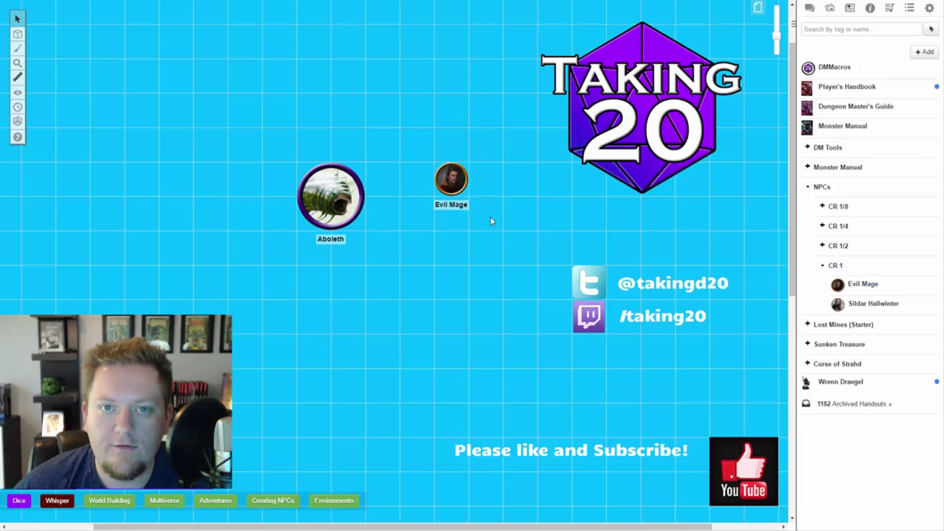
- Run the Evil Mage's Spells:0-Level macro with the chat showing, keeping the mage's token selected
click(810, 7)
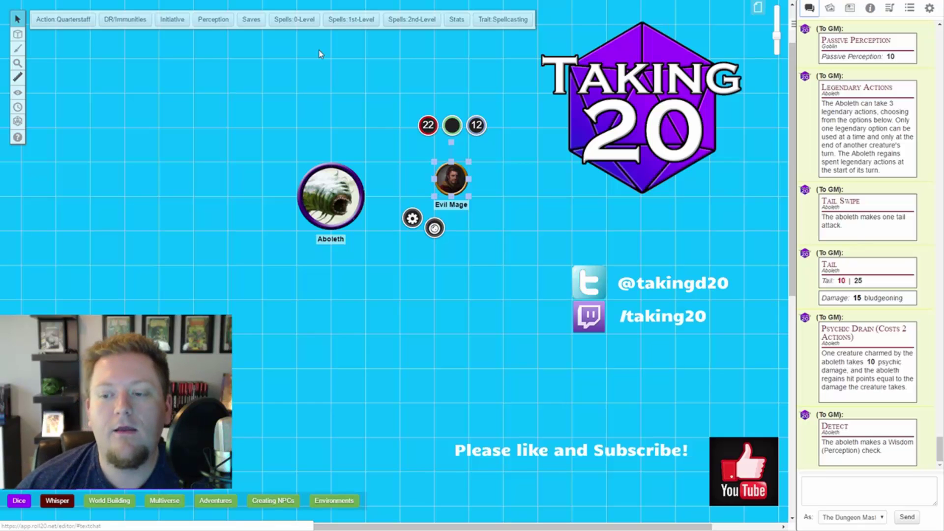
click(297, 19)
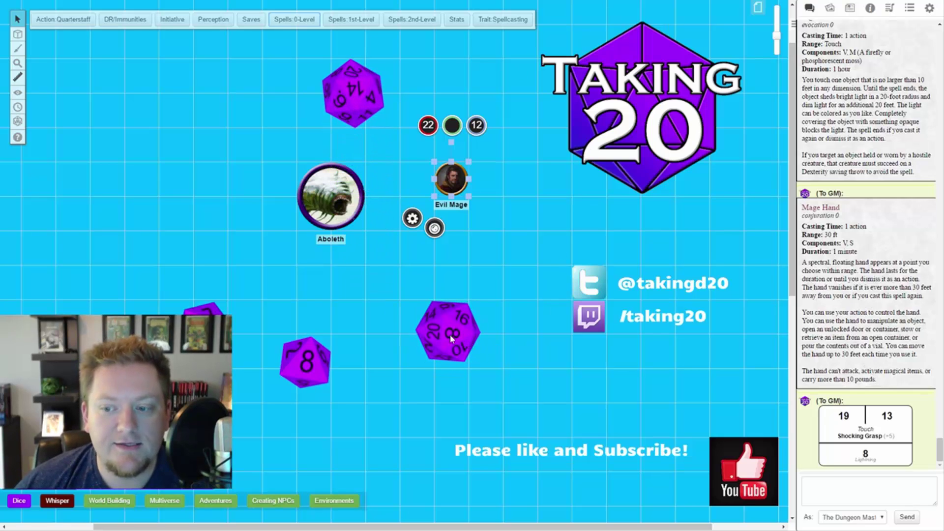
click(455, 308)
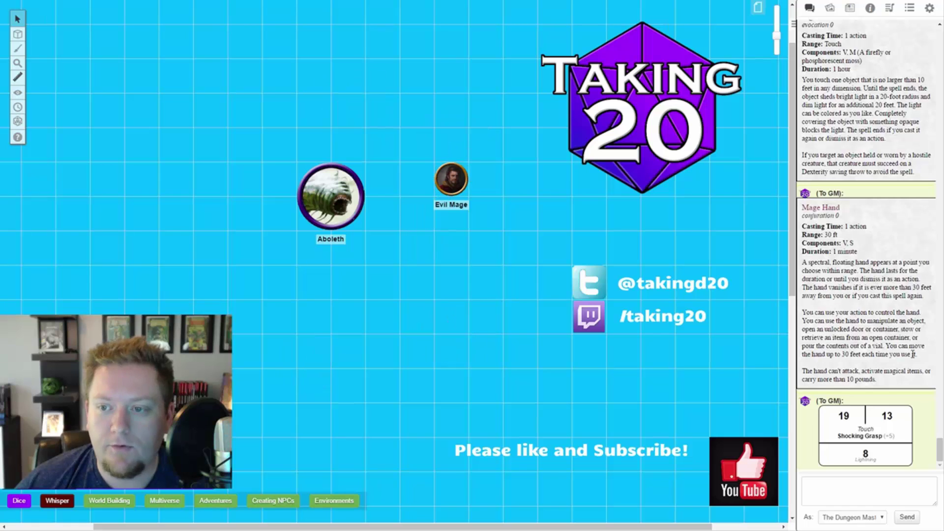
click(461, 172)
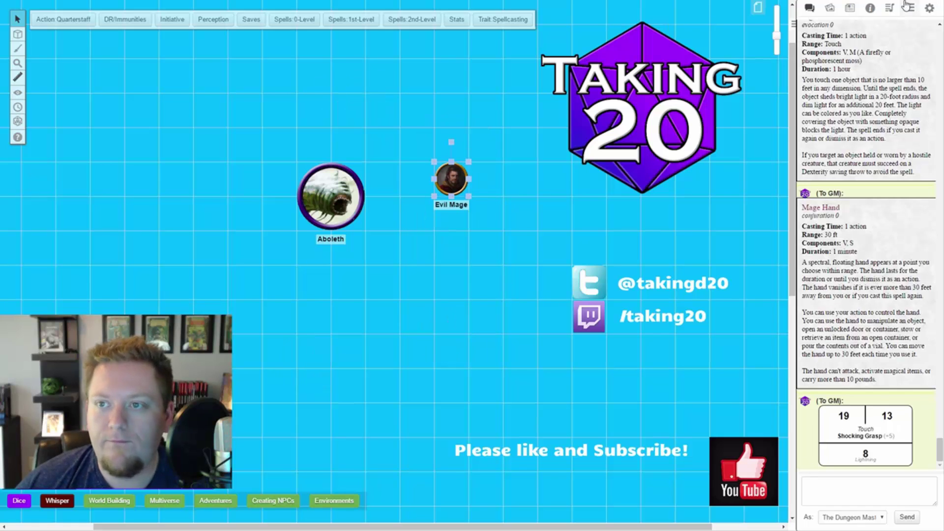
- Inspect the Evil Mage's abilities and examine how the Spells:0-Level macro calls its repeating spells, leaving the macro as it is
click(850, 8)
click(862, 285)
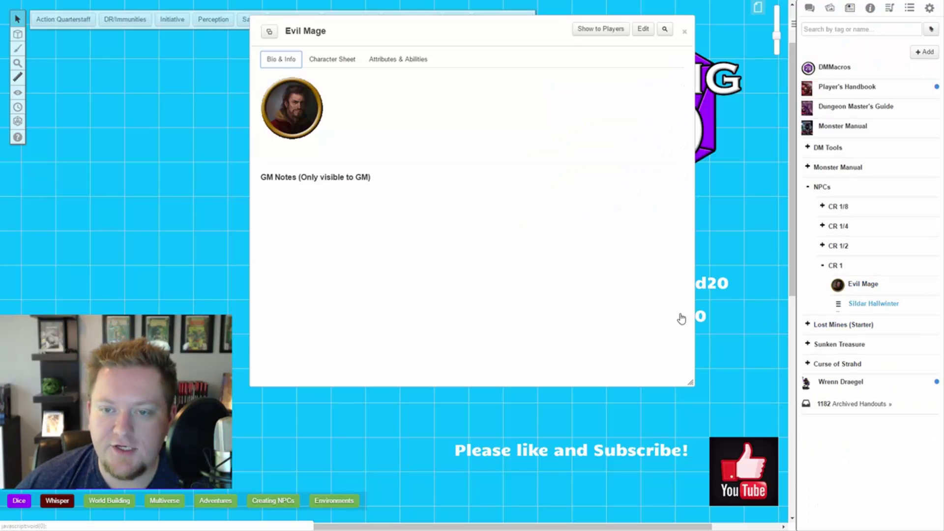
click(339, 60)
click(398, 59)
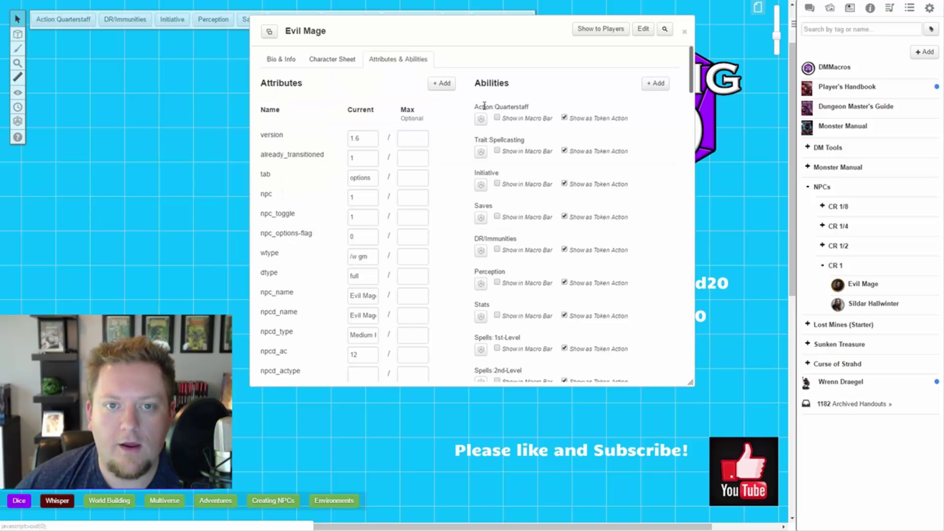
scroll(553, 209, down, 10)
scroll(555, 206, up, 5)
scroll(556, 205, up, 5)
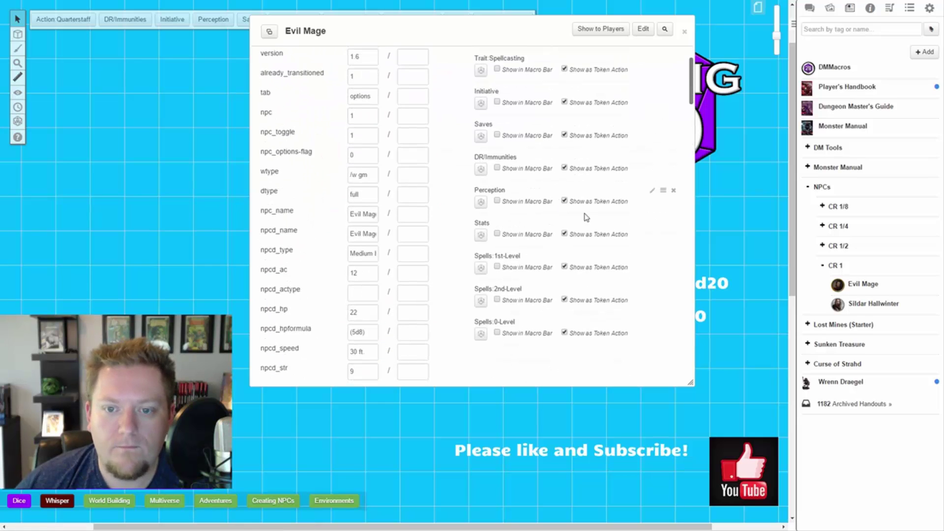
click(651, 320)
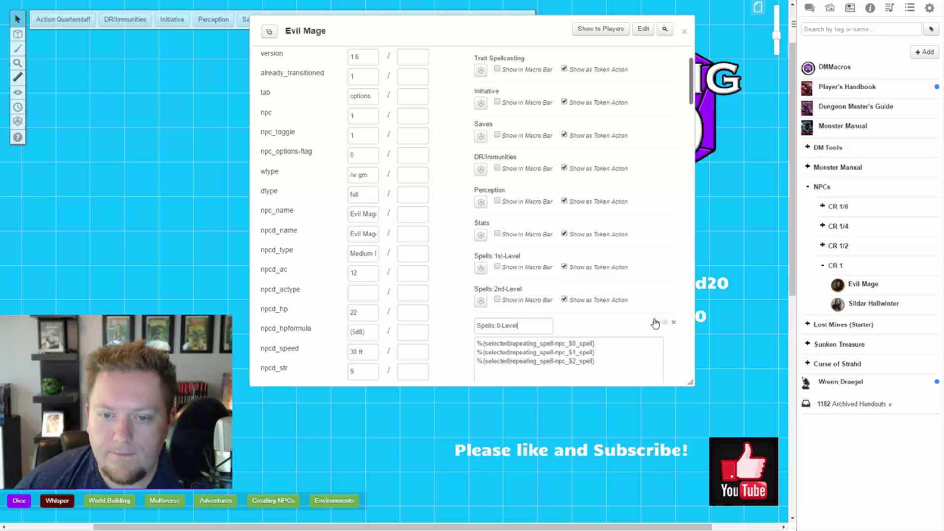
scroll(596, 314, down, 2)
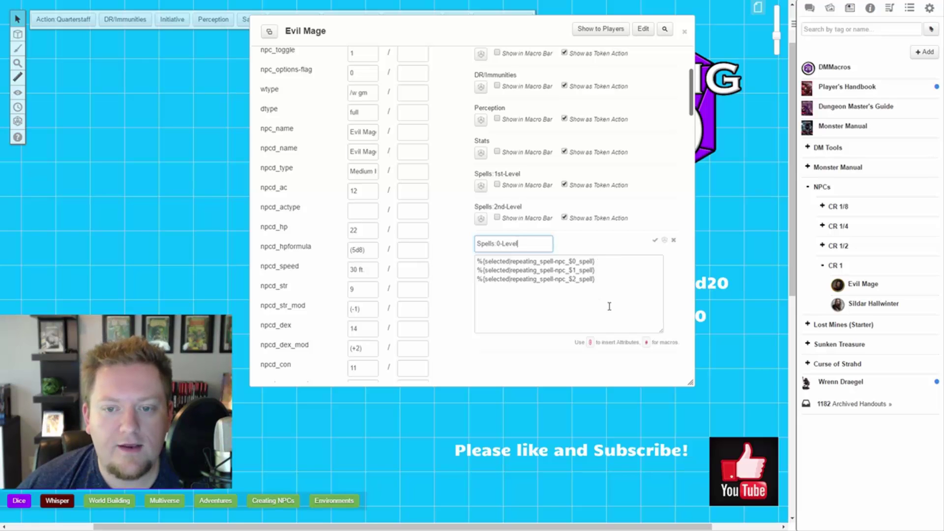
click(655, 241)
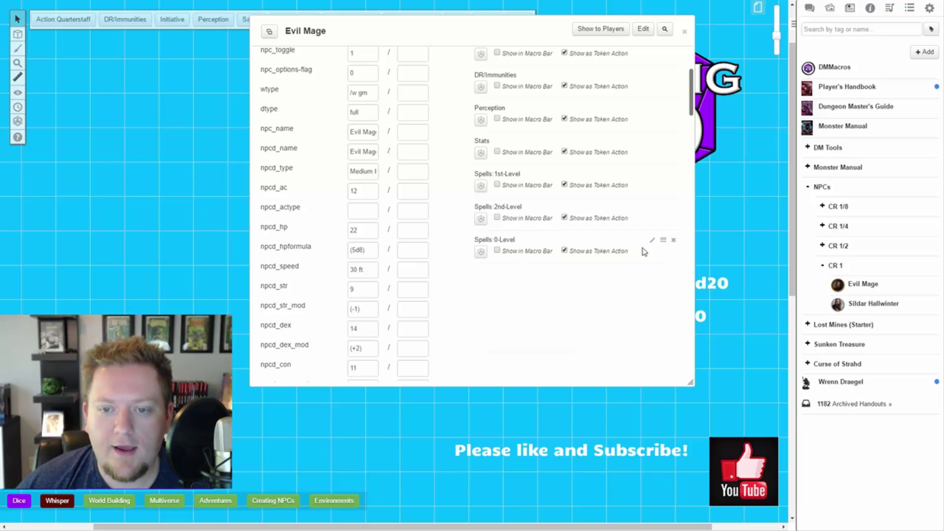
- Add a blank spell entry at the end of the Spells list on the Evil Mage's character sheet
scroll(470, 164, up, 5)
click(344, 59)
scroll(366, 220, down, 2)
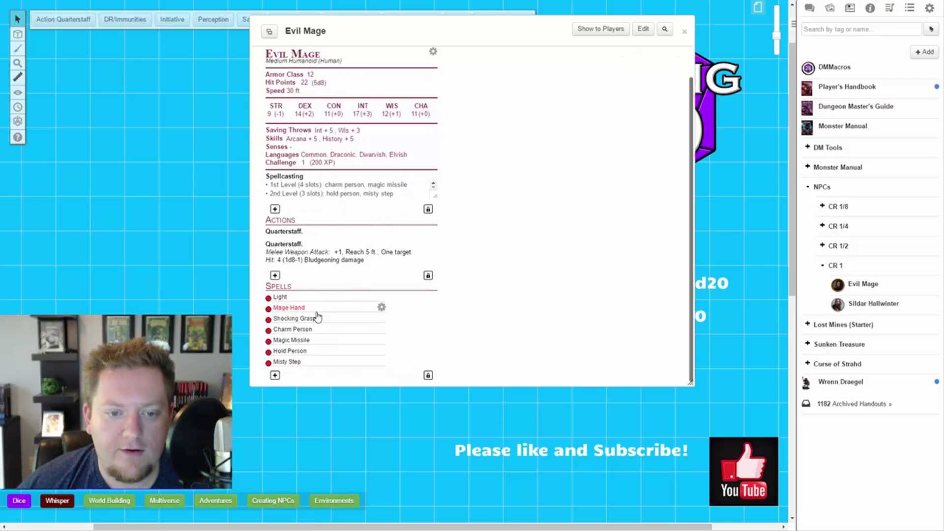
click(274, 376)
scroll(381, 354, down, 3)
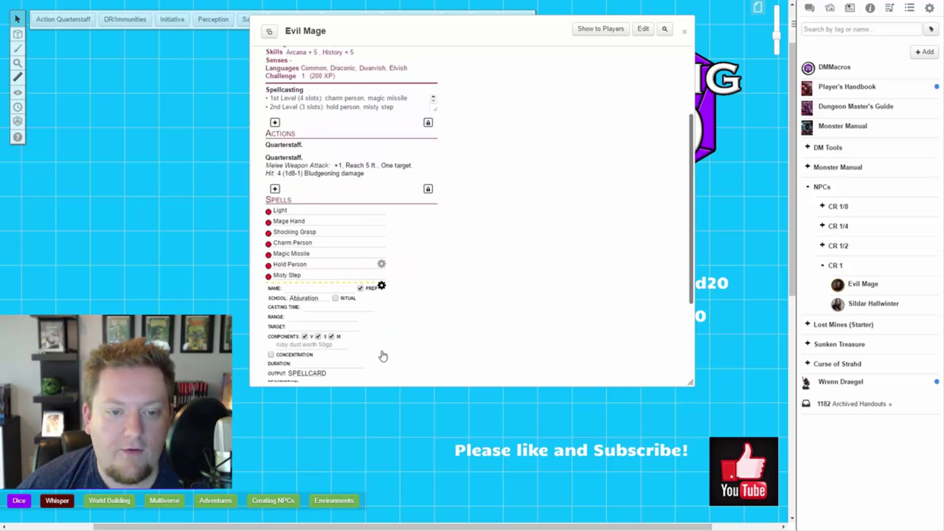
- Search the compendium for "burning" and fill the new spell entry with Burning Hands, closing the entry's details
click(869, 11)
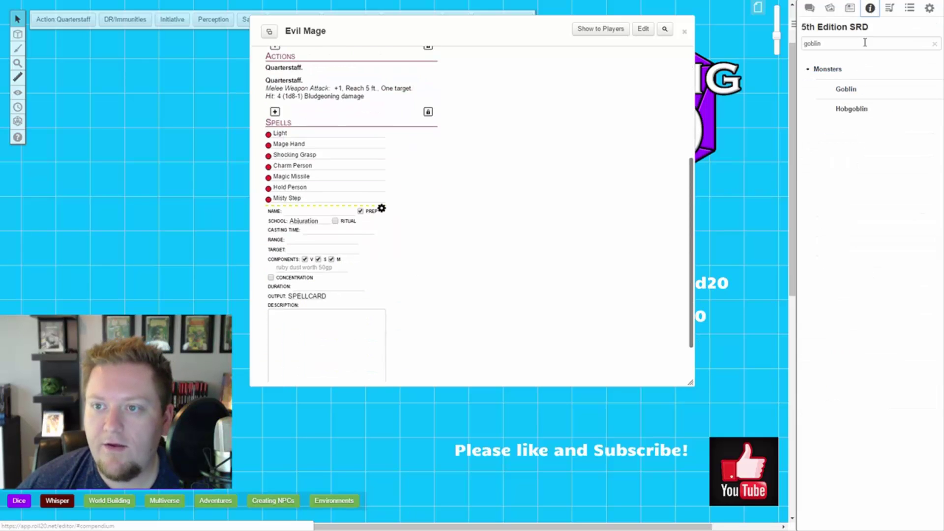
drag(919, 43, 771, 44)
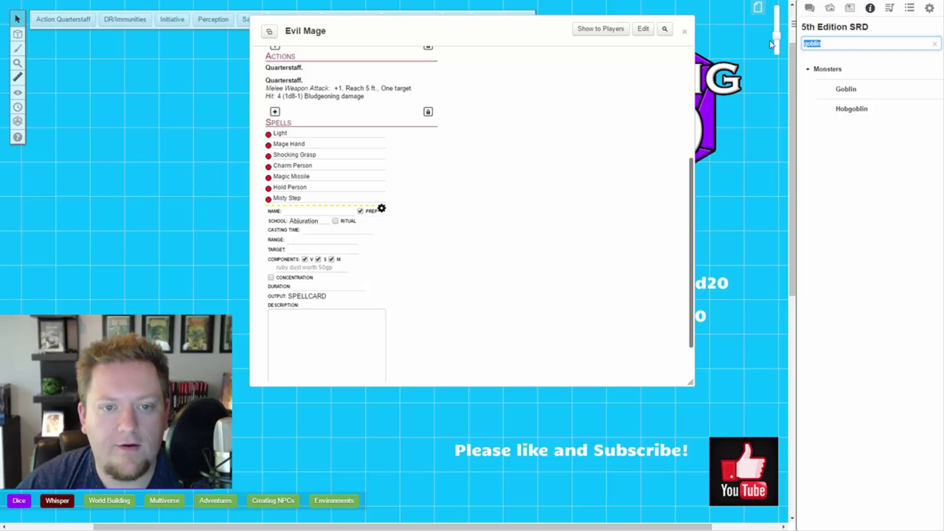
text(b)
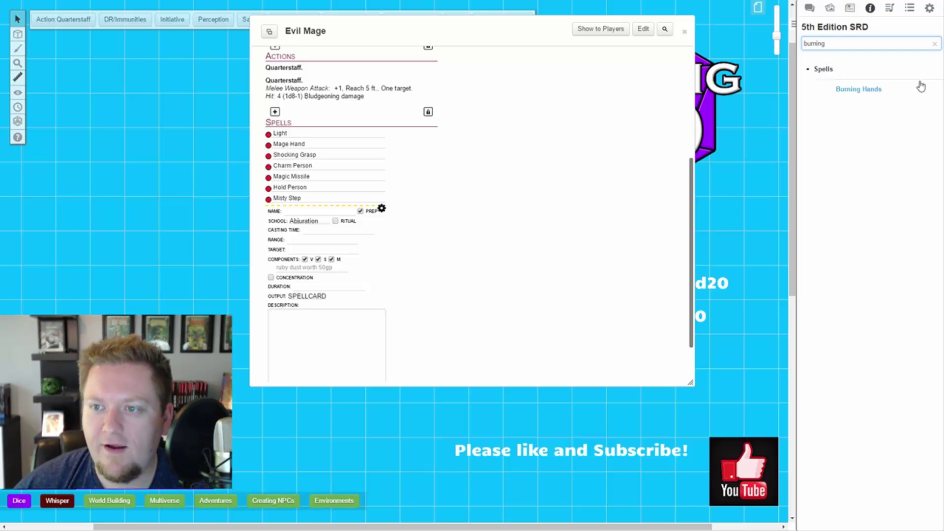
drag(880, 92, 350, 265)
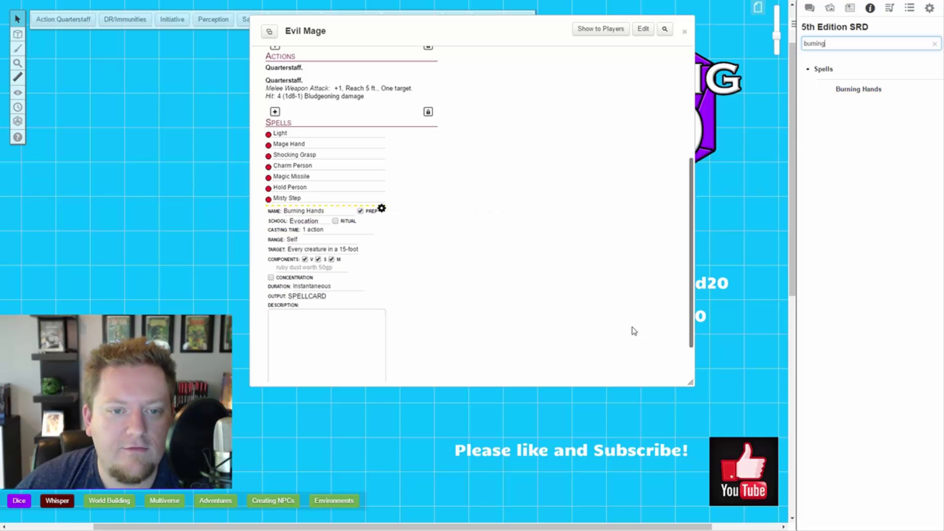
click(383, 209)
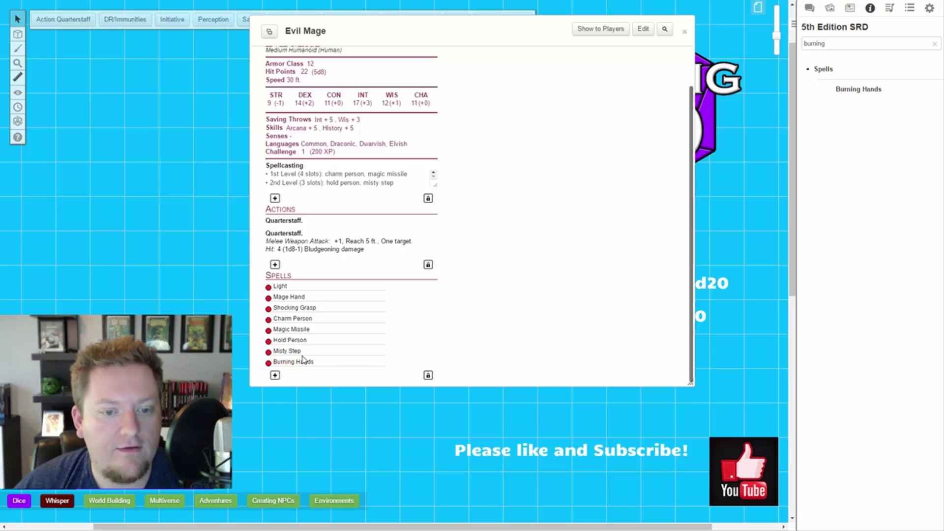
- Try repositioning Burning Hands in the Evil Mage's unlocked Spells list, relock the list and close the character sheet
click(428, 376)
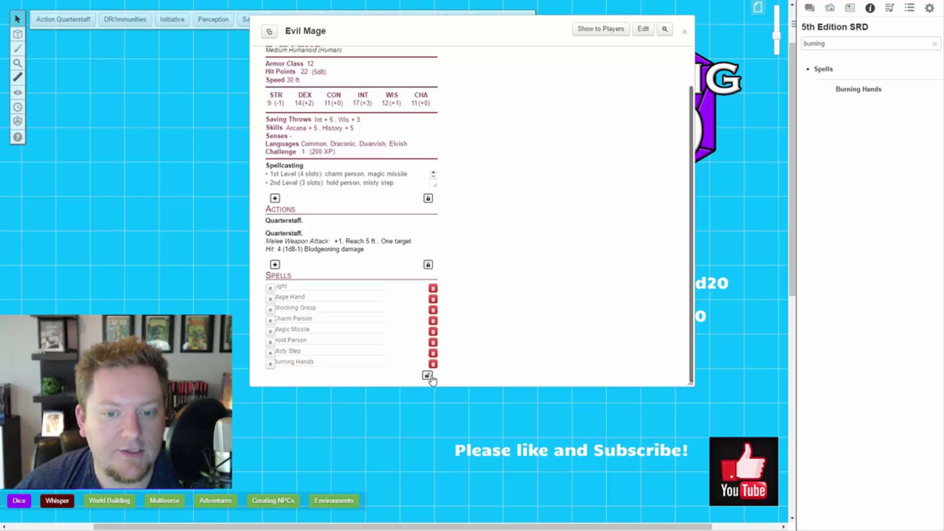
mouse_move(269, 363)
mouse_down()
mouse_move(268, 297)
mouse_move(270, 381)
mouse_move(281, 357)
mouse_up()
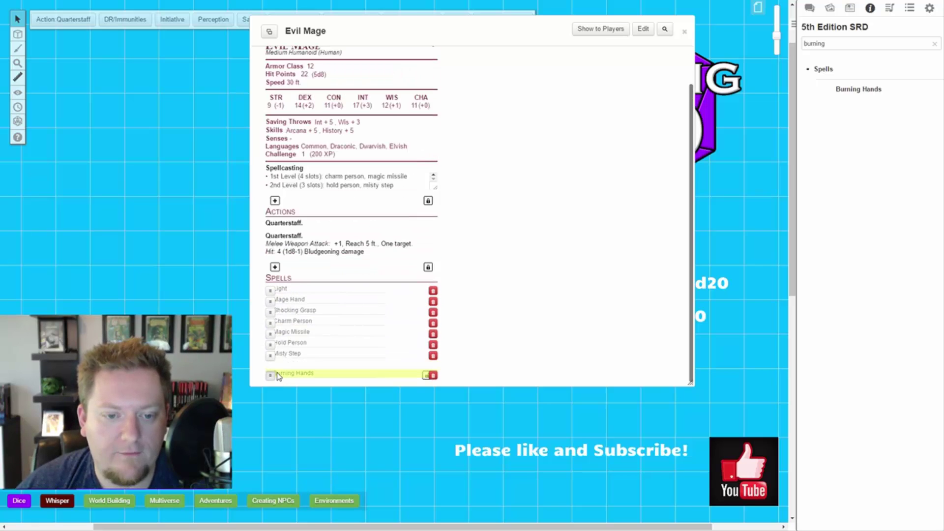
click(427, 377)
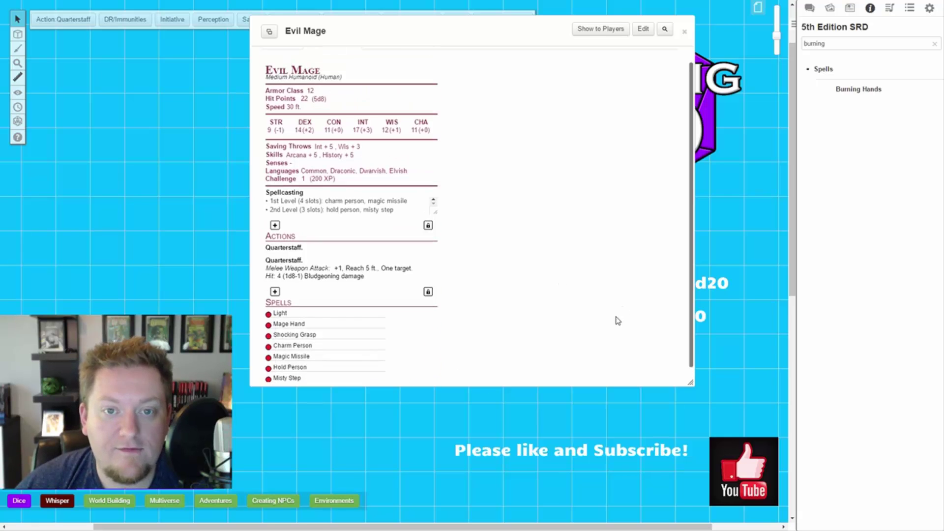
click(686, 32)
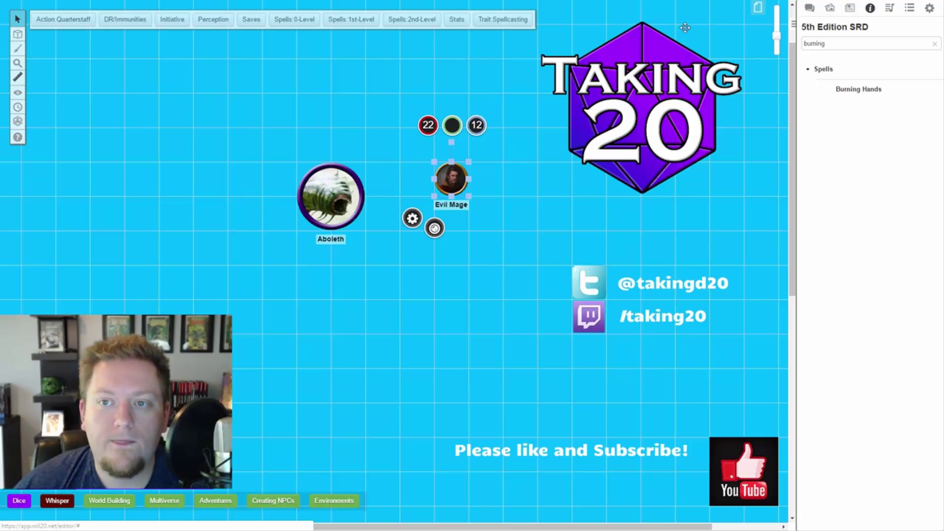
- Delete the Evil Mage and Aboleth tokens from the map and return to the journal
click(525, 197)
click(455, 179)
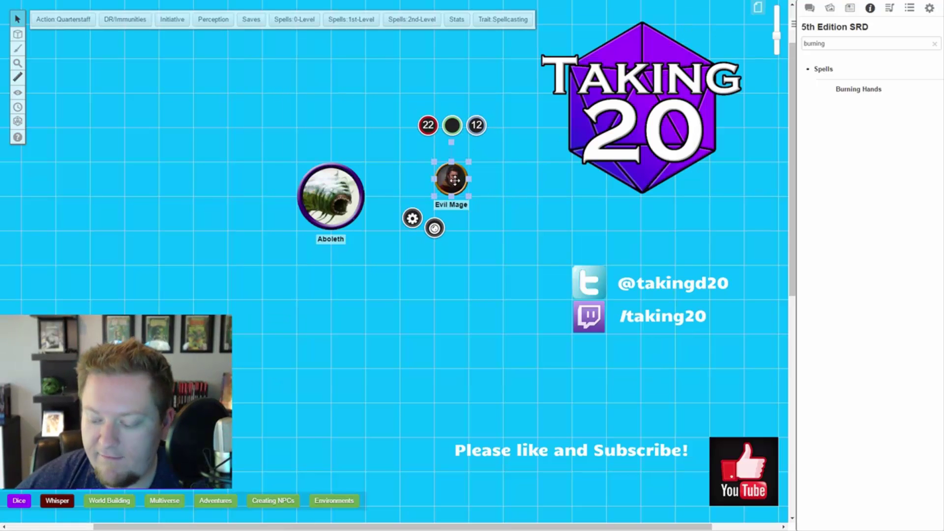
key(Delete)
click(329, 198)
key(Delete)
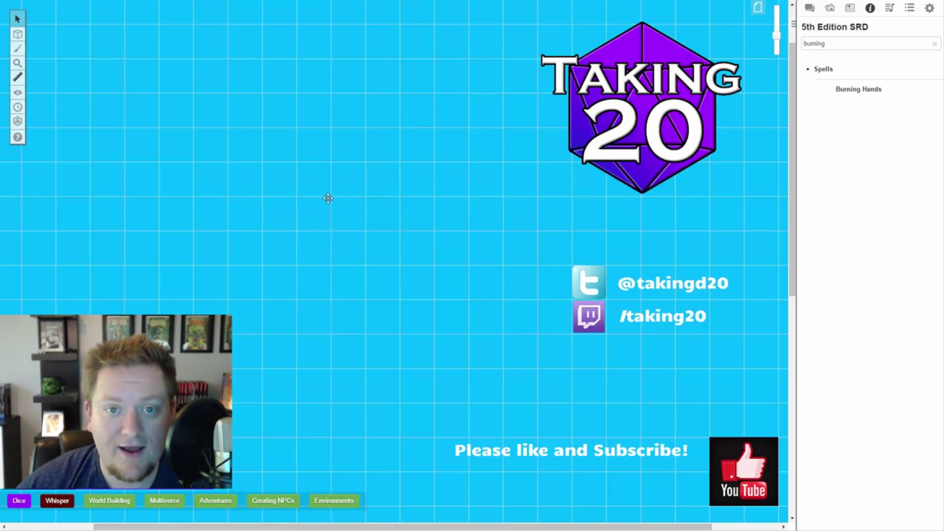
click(849, 8)
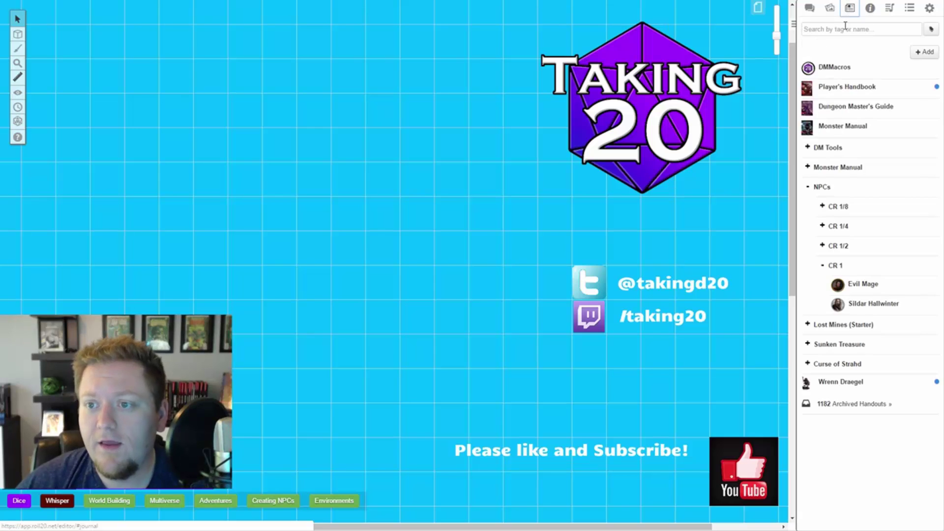
- Collapse the CR 1 and NPCs folders in the journal and expand the Monster Manual folder down to its Templates
click(869, 266)
click(847, 187)
click(845, 167)
click(844, 187)
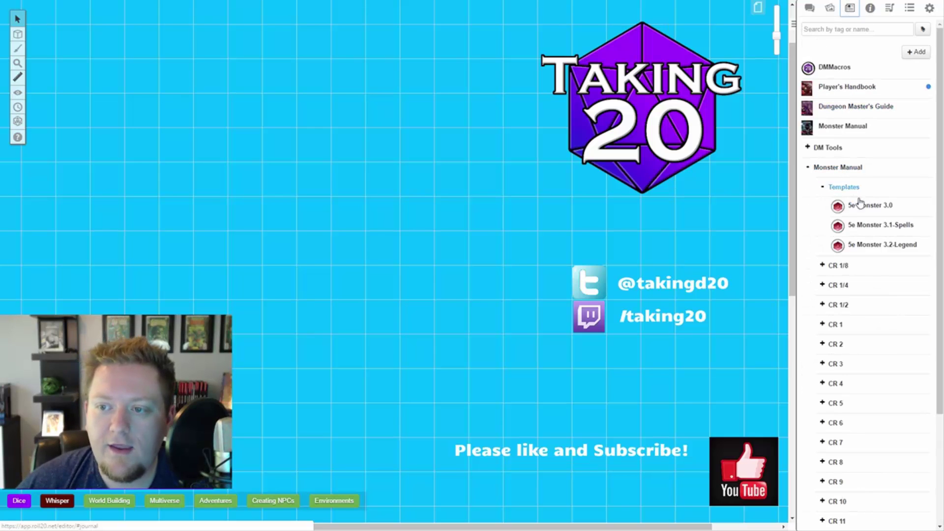
- Open the 5e Monster 3.1-Spells template and examine its character sheet, its abilities and the contents of the Action:Multi macro
click(836, 226)
click(336, 58)
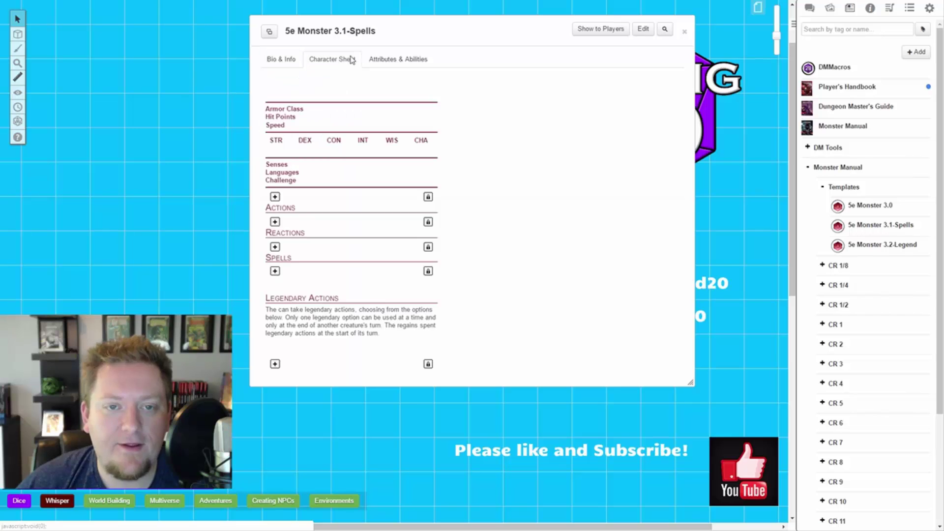
click(400, 59)
scroll(570, 182, down, 4)
scroll(544, 139, up, 4)
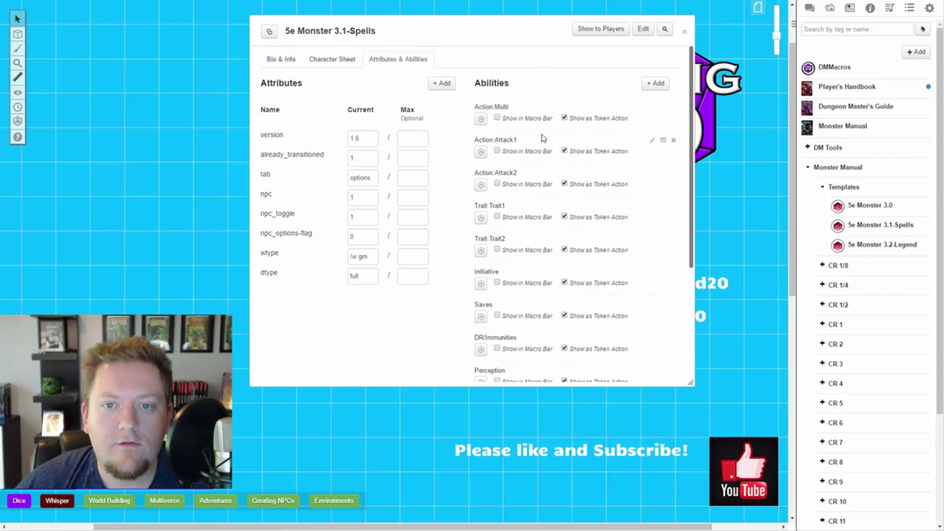
click(652, 112)
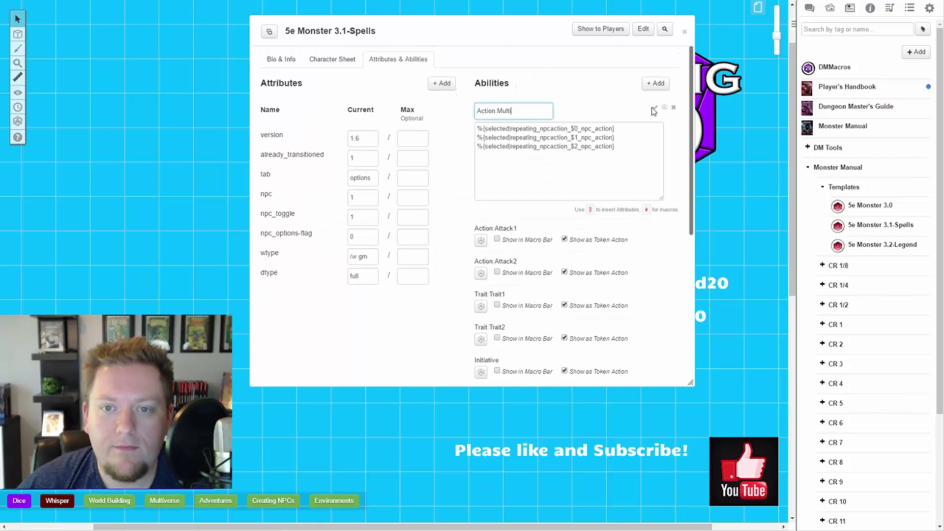
click(652, 109)
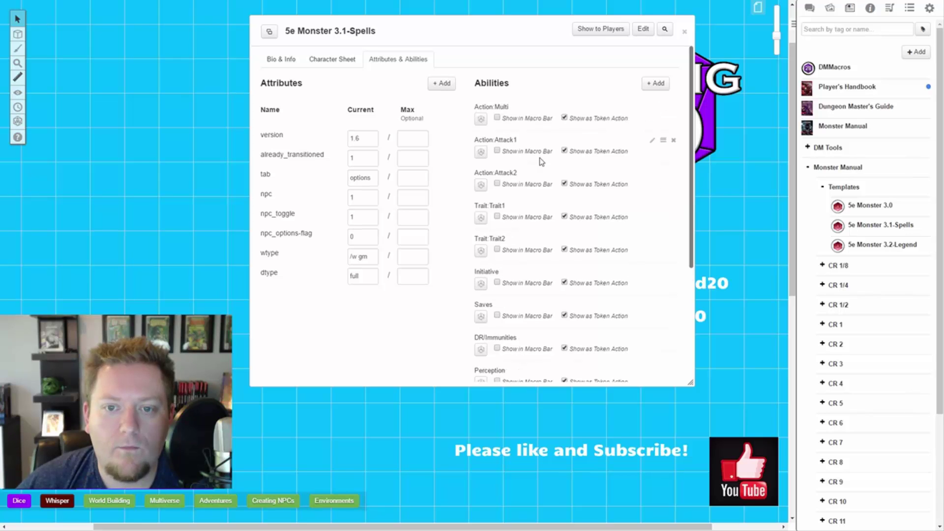
- Examine the Spells:0-Level and Spells:1st-Level macros among the 5e Monster 3.1-Spells template's abilities
scroll(507, 268, down, 2)
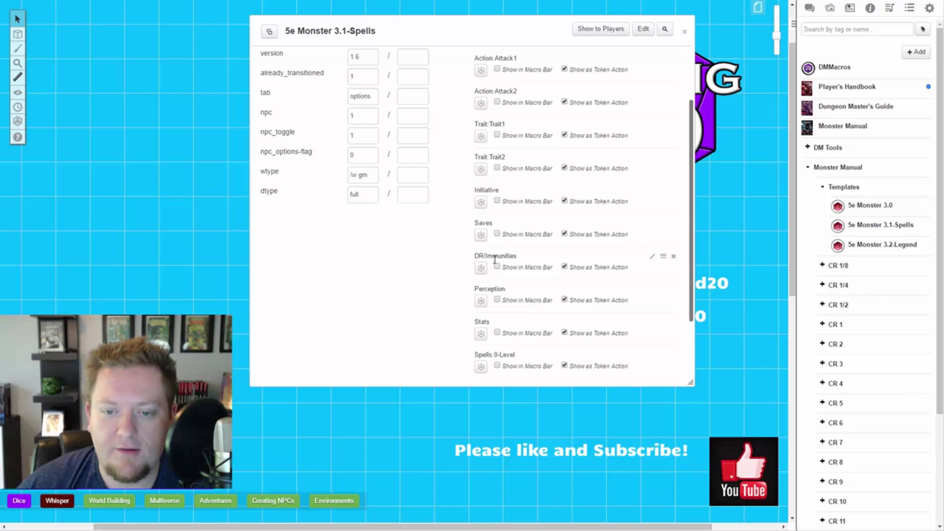
scroll(496, 259, down, 2)
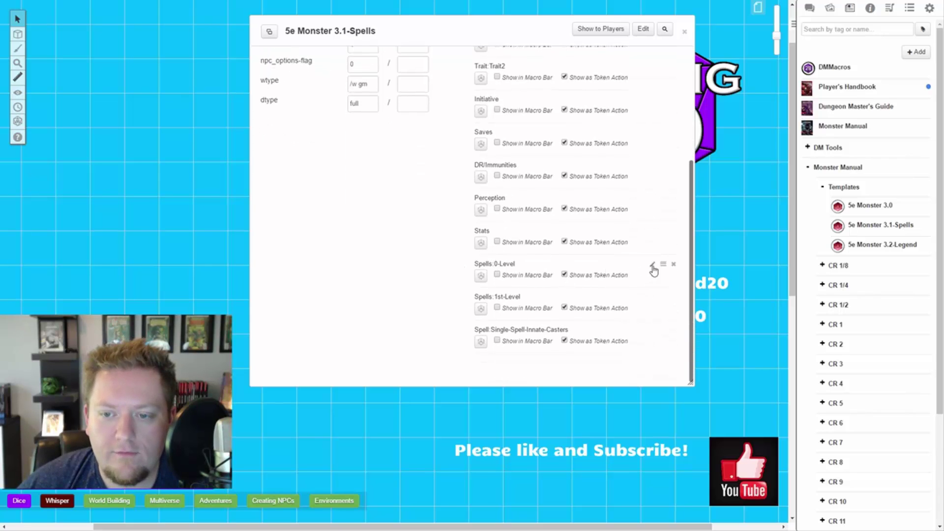
click(652, 267)
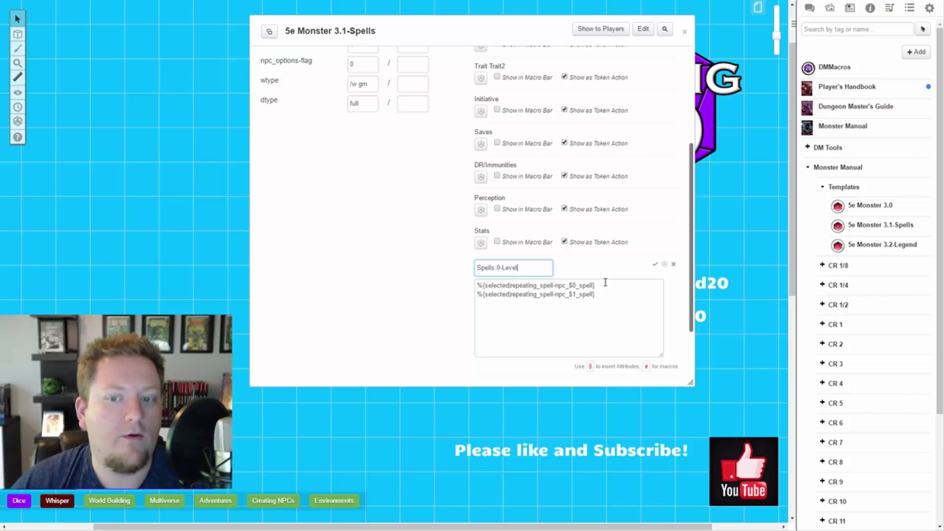
click(655, 265)
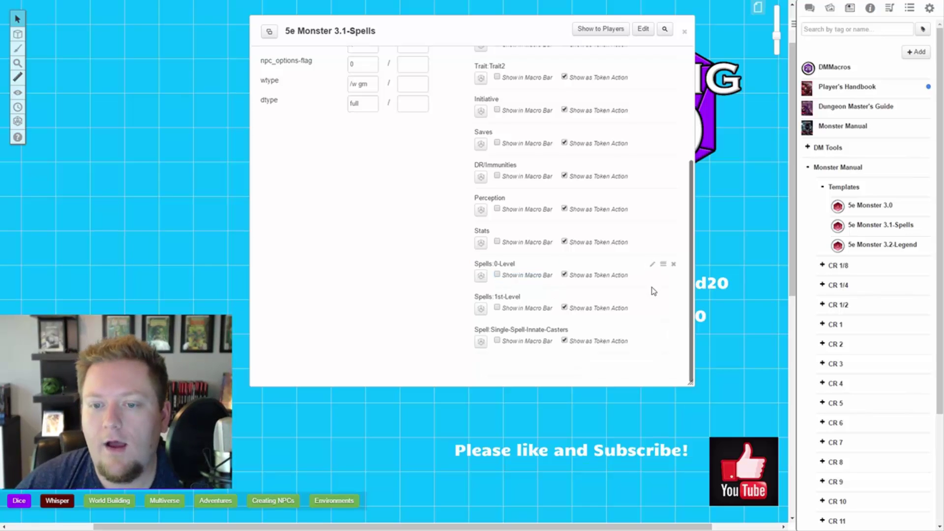
click(654, 297)
click(655, 297)
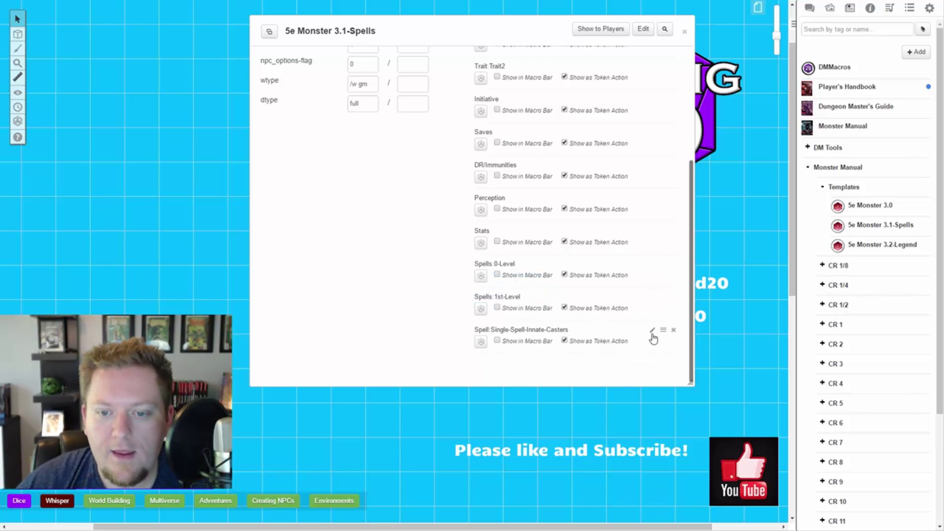
- Inspect the Spell:Single-Spell-Innate-Casters macro, return to the template's character sheet and close it
click(651, 331)
scroll(600, 274, down, 2)
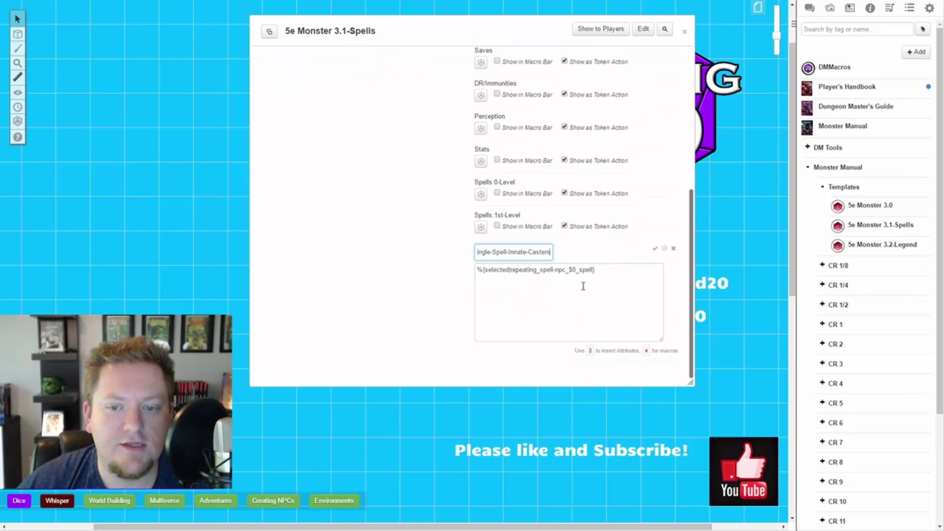
click(657, 246)
scroll(656, 207, up, 6)
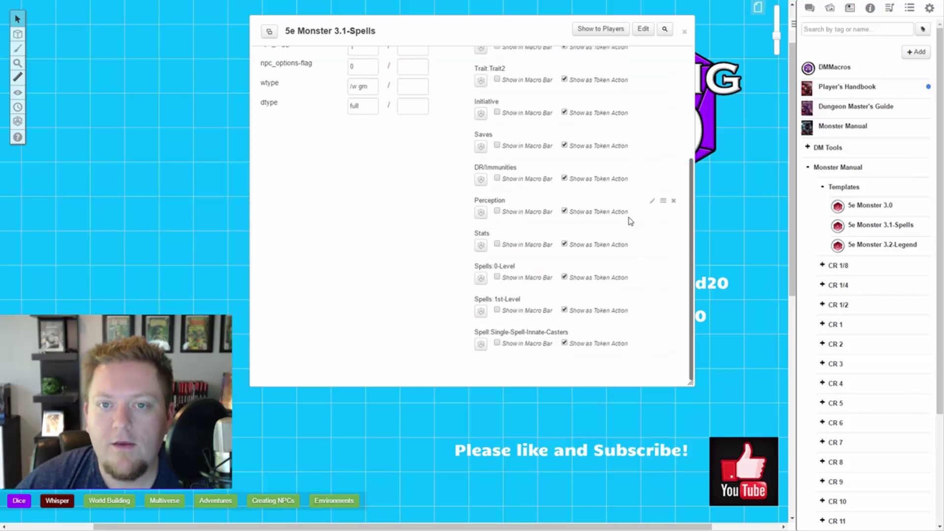
click(332, 59)
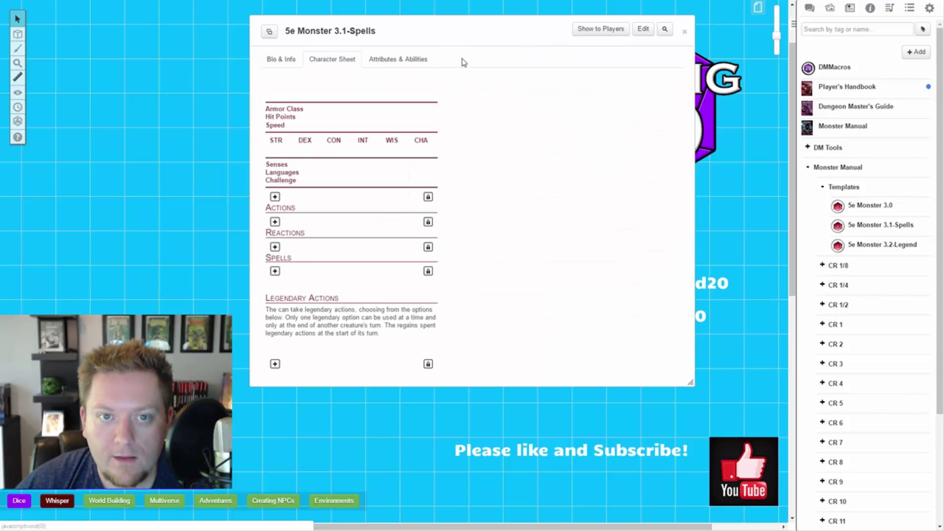
click(684, 32)
- Open the 5e Monster 3.2-Legend template and examine its abilities, including the contents of the Action:Multi macro
click(870, 241)
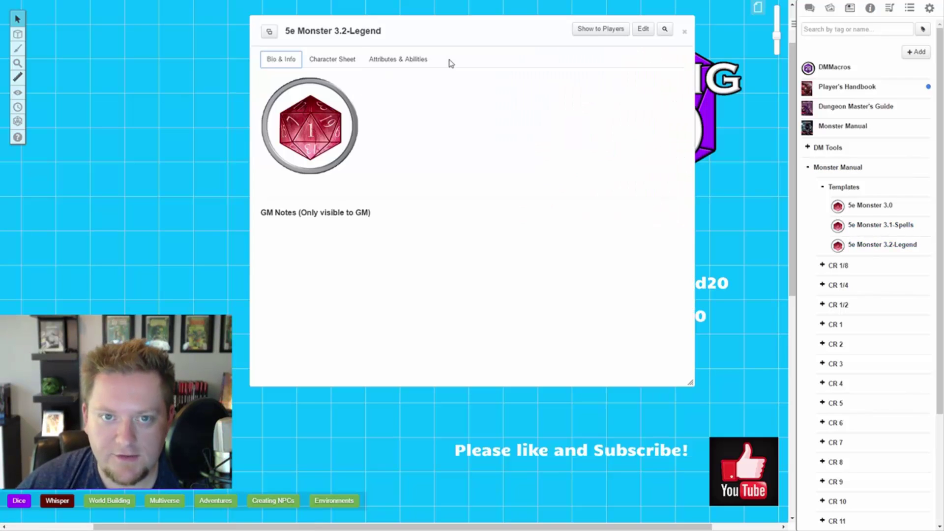
click(418, 59)
scroll(566, 237, down, 3)
scroll(566, 238, up, 3)
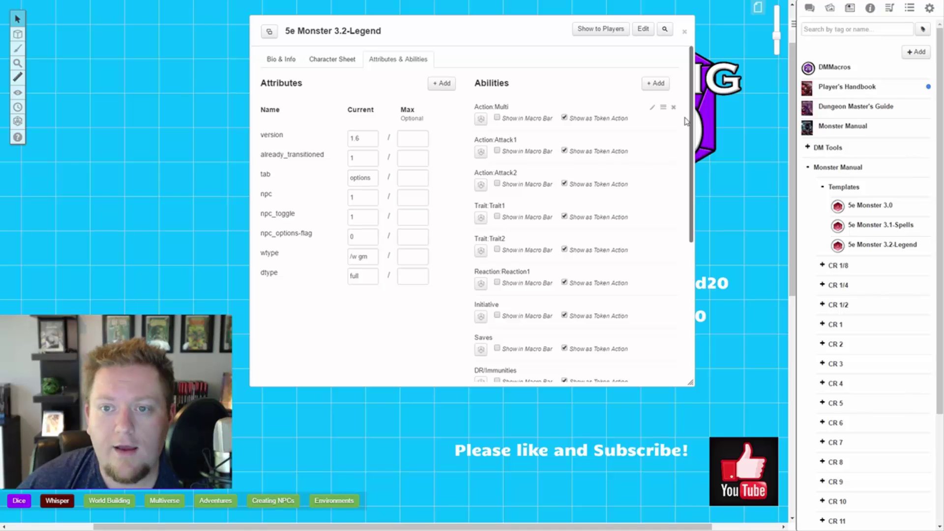
click(655, 109)
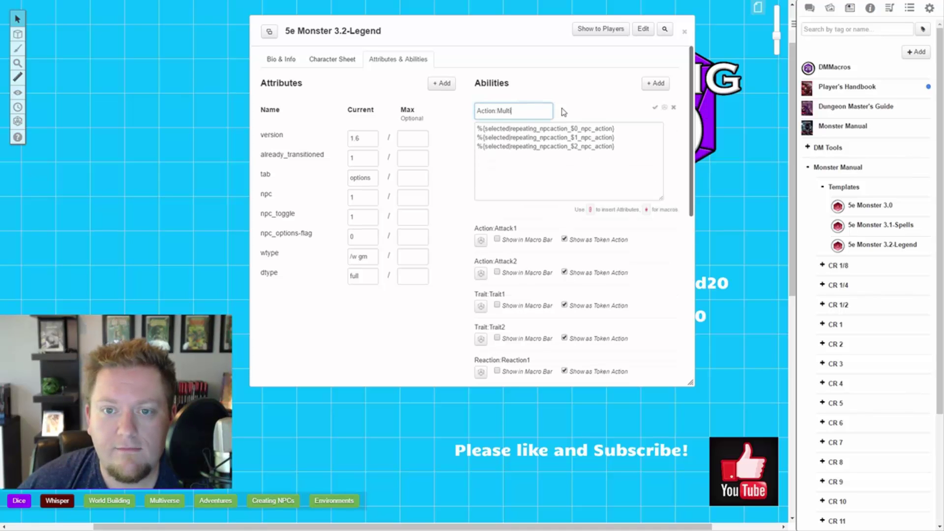
click(655, 109)
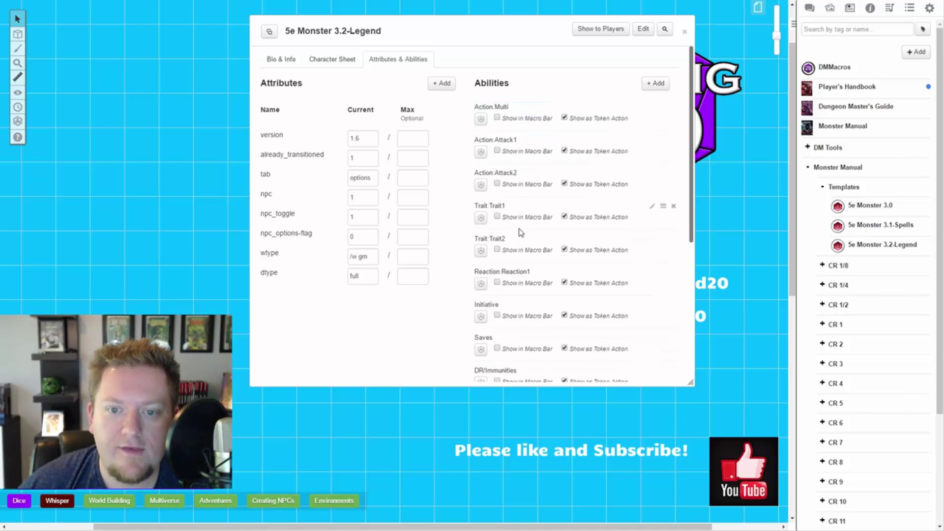
- Examine the Legend:Legend1 and Legend:Legend2 macros at the end of the 5e Monster 3.2-Legend template's abilities
scroll(522, 294, down, 2)
scroll(522, 293, down, 3)
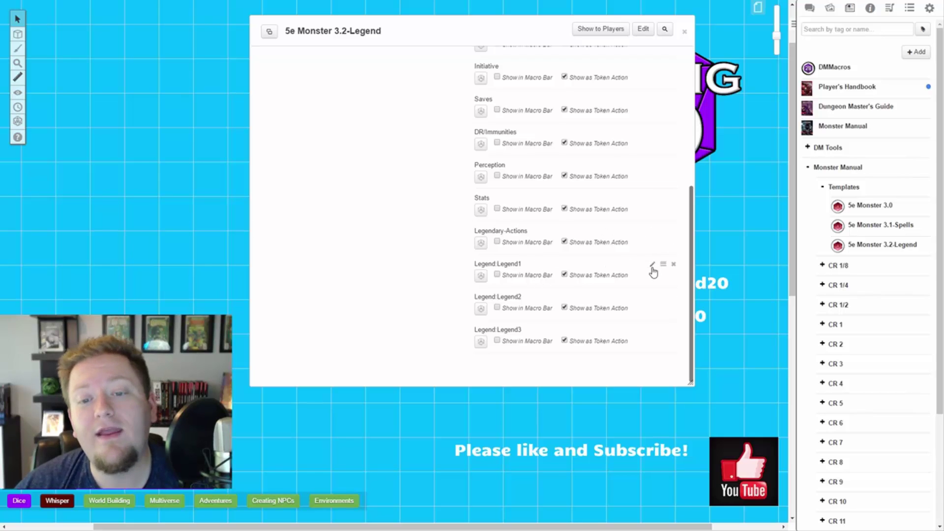
click(652, 264)
click(655, 266)
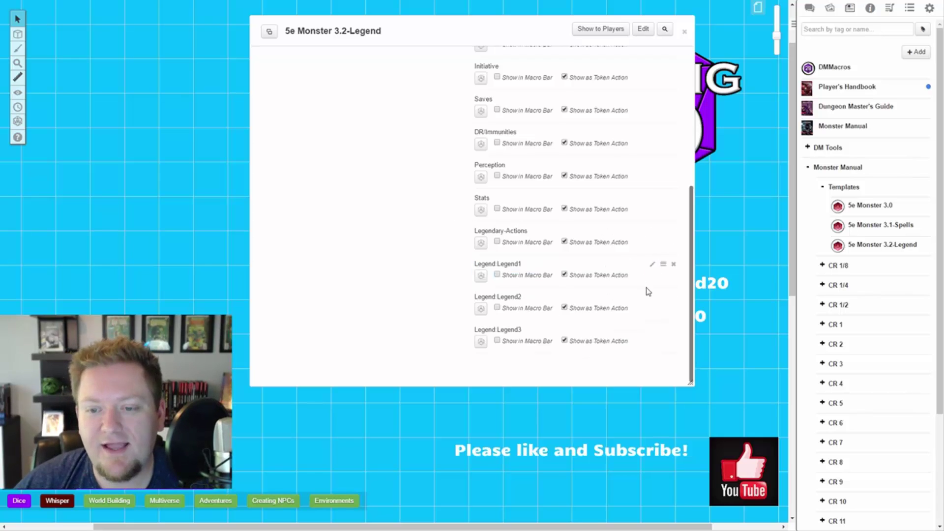
click(652, 298)
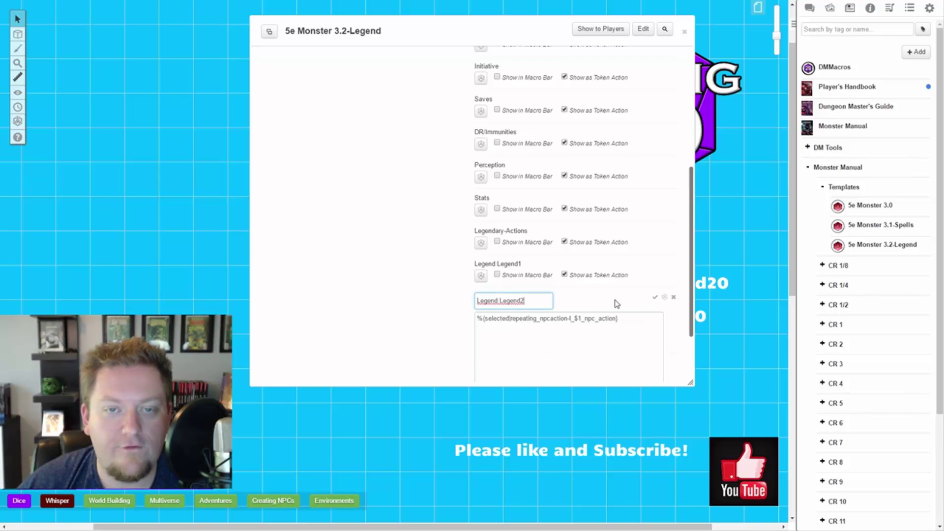
click(652, 300)
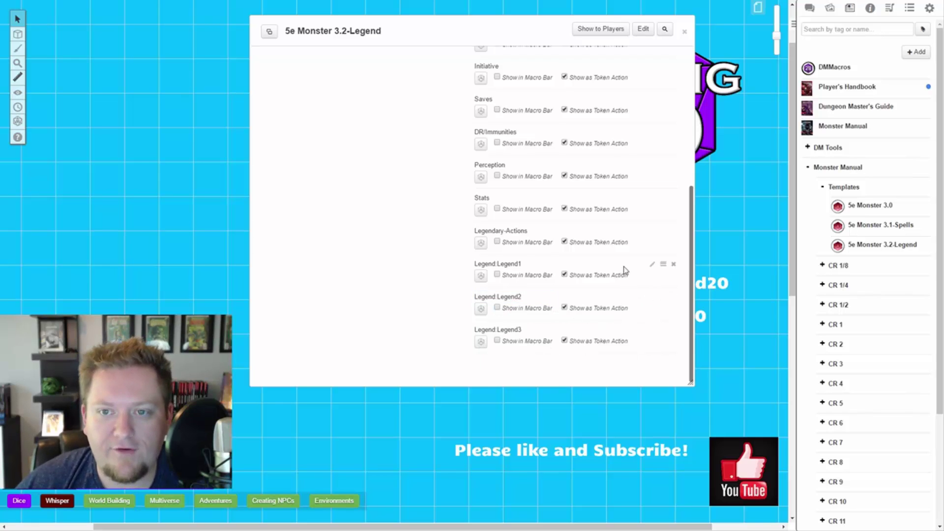
- Add a blank ability to the 5e Monster 3.2-Legend template and delete it again
scroll(634, 212, up, 10)
click(656, 84)
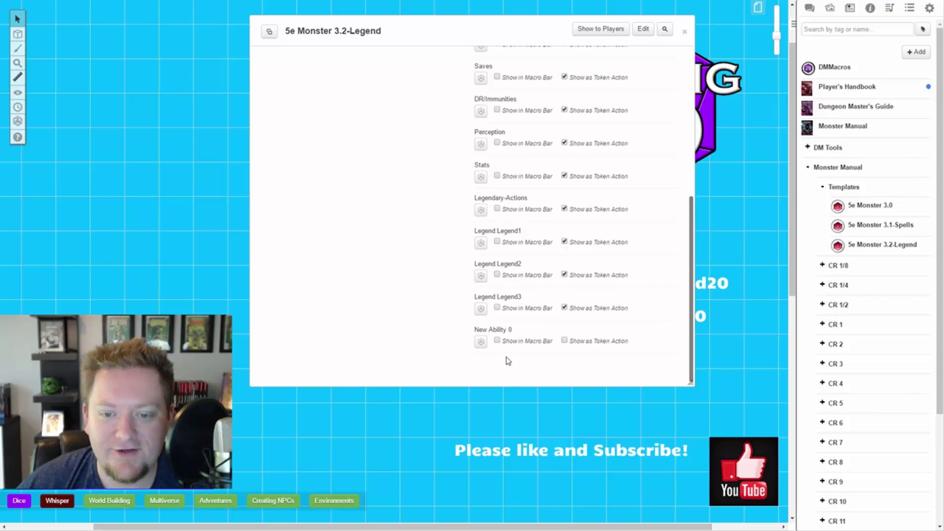
click(674, 330)
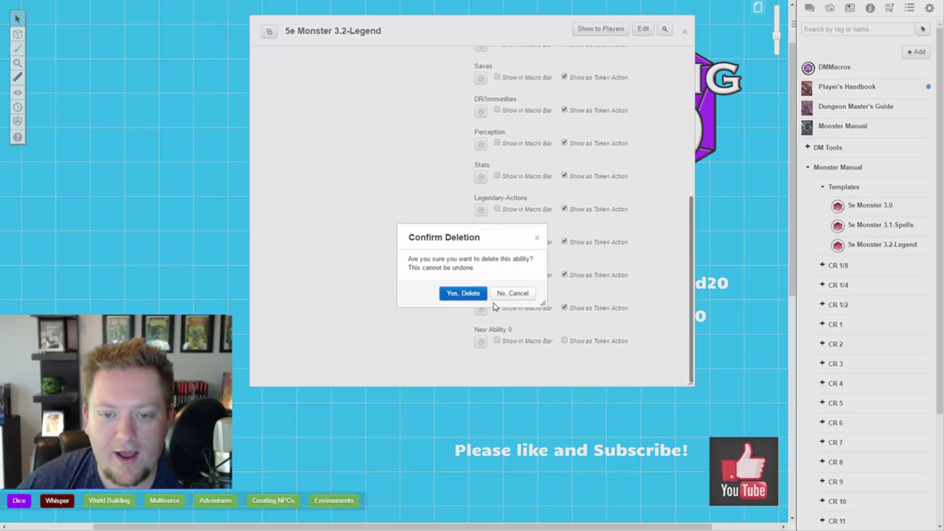
click(470, 293)
- Inspect the Legend:Legend3 macro and close the 5e Monster 3.2-Legend template
click(651, 330)
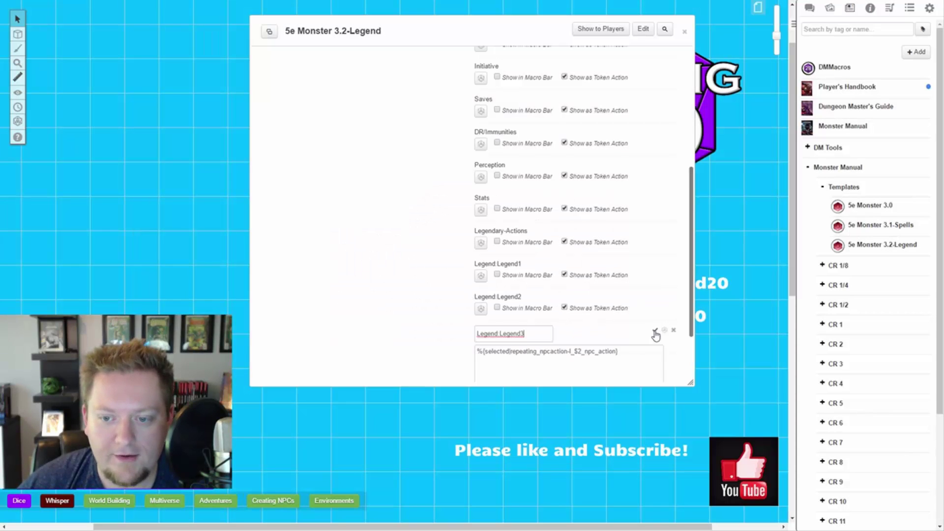
click(653, 330)
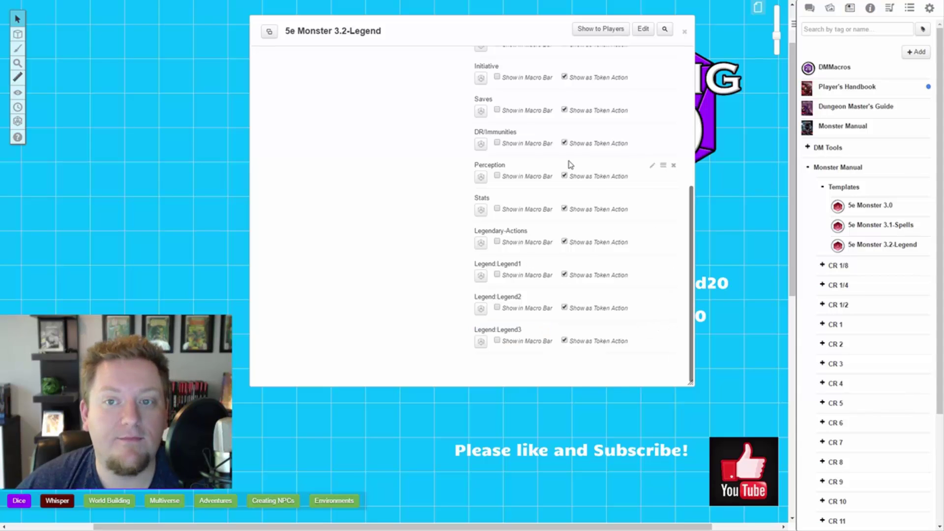
click(685, 32)
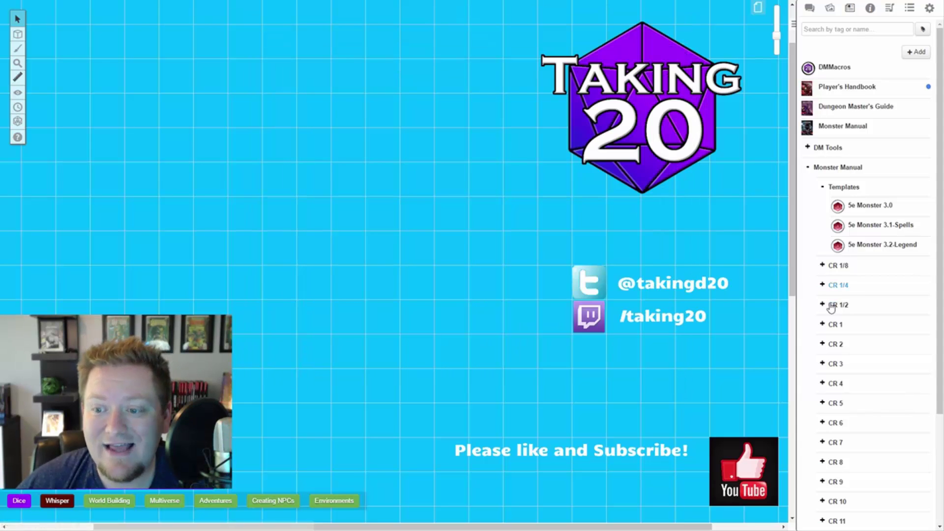
- Collapse the Templates folder and browse the monsters filed in the Monster Manual's CR 11 down to CR 7 folders
click(837, 185)
scroll(851, 304, down, 2)
click(844, 379)
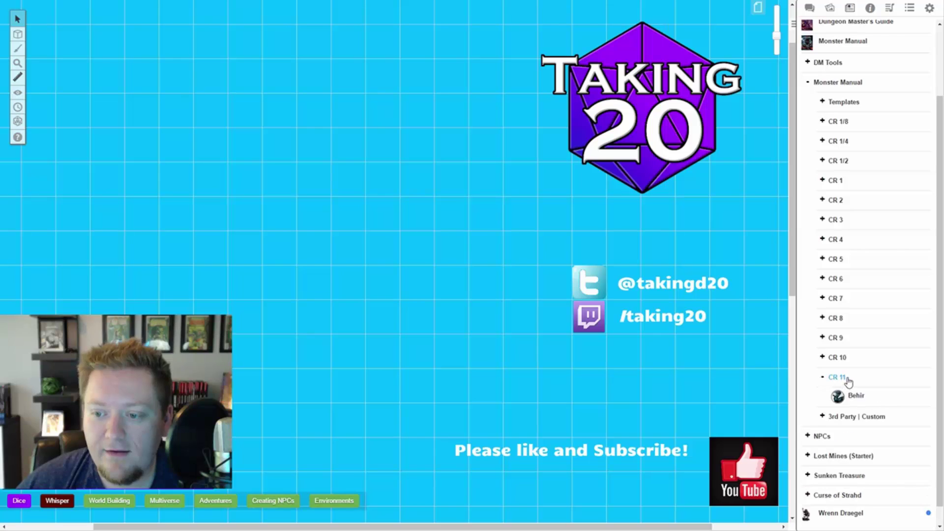
click(844, 378)
click(849, 358)
click(851, 358)
click(851, 339)
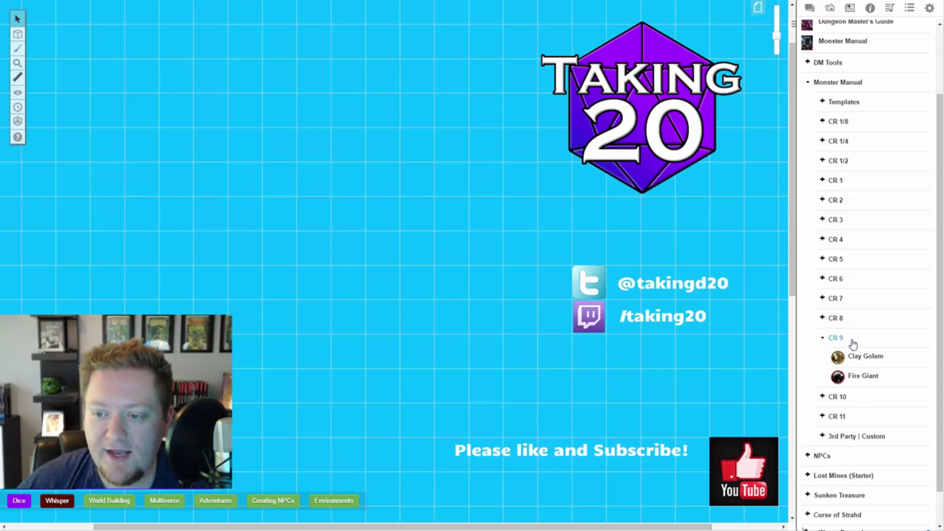
click(857, 319)
click(861, 299)
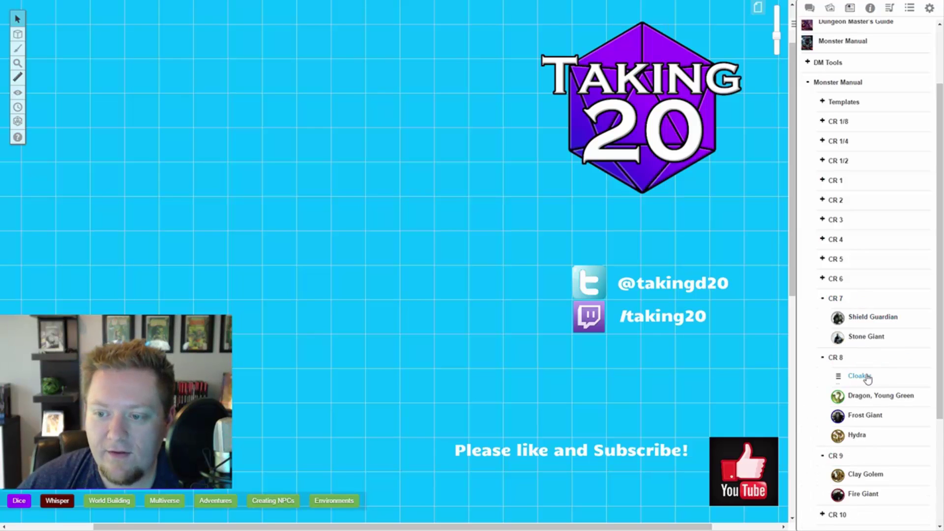
- Place the Dragon, Young Green token from CR 8 on the map, select it to show its token actions, and delete it
drag(881, 402, 350, 207)
click(333, 193)
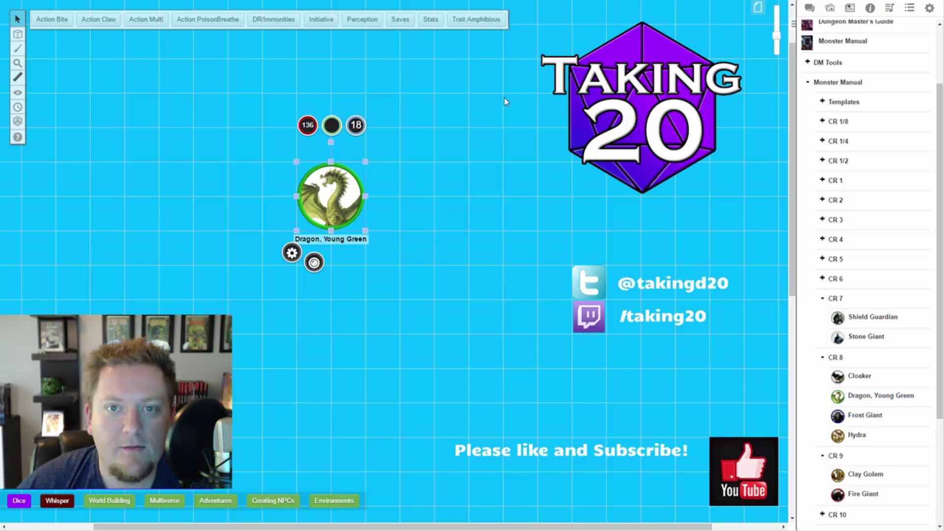
click(396, 219)
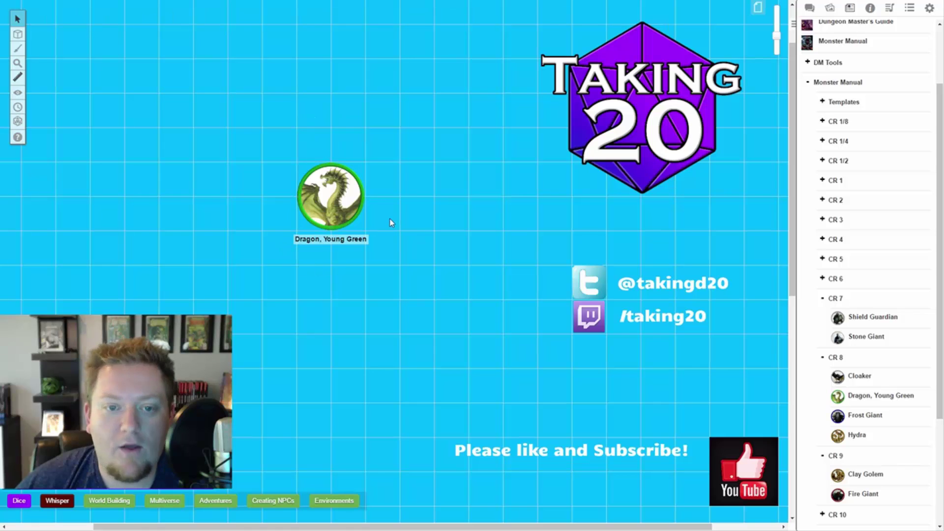
click(347, 202)
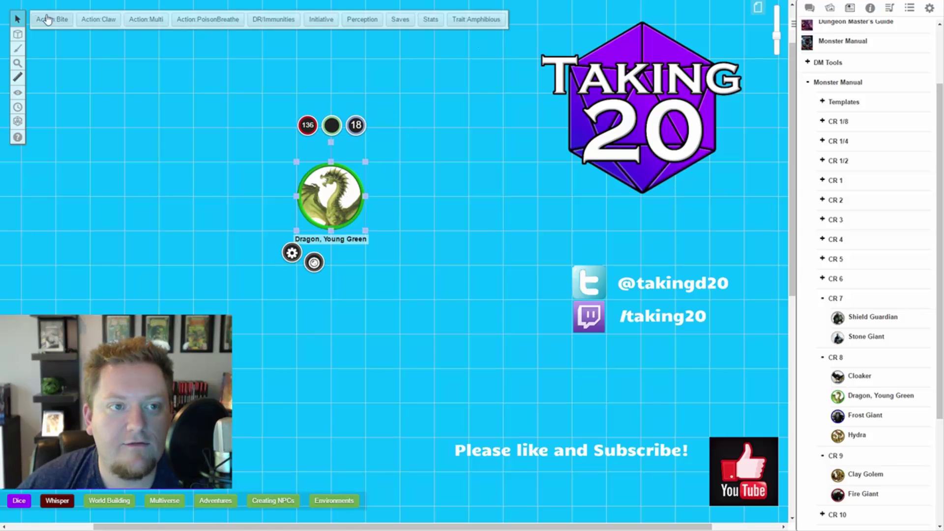
click(443, 192)
click(325, 186)
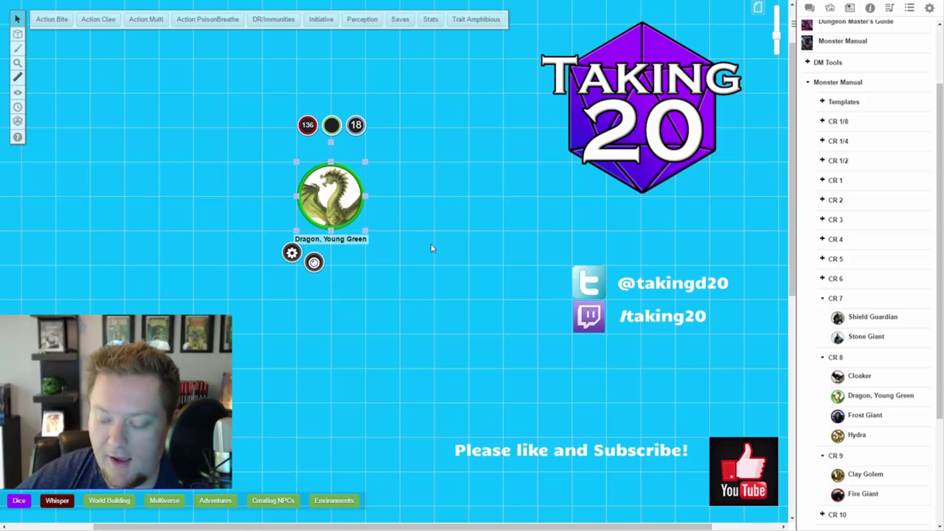
key(Delete)
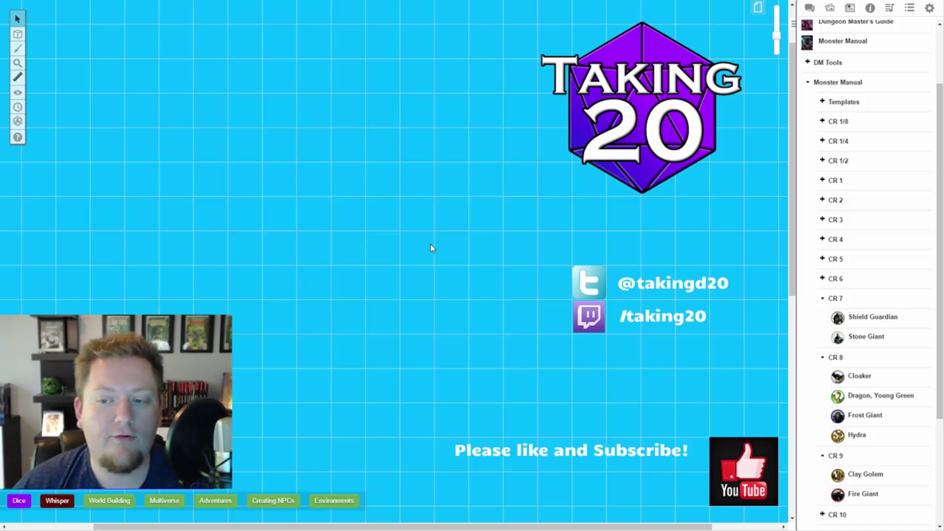
- Collapse the CR 8, CR 7 and CR 9 folders and the Monster Manual folder in the journal
click(825, 358)
click(841, 298)
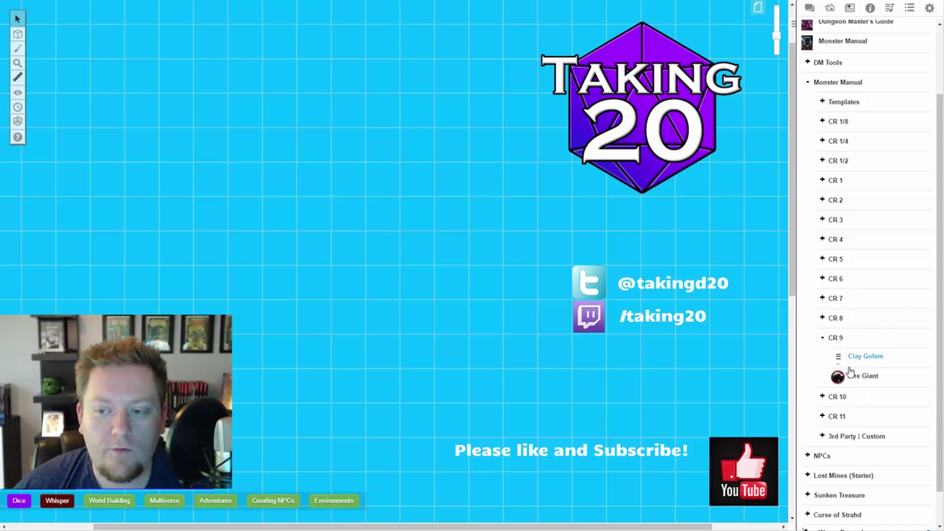
click(850, 340)
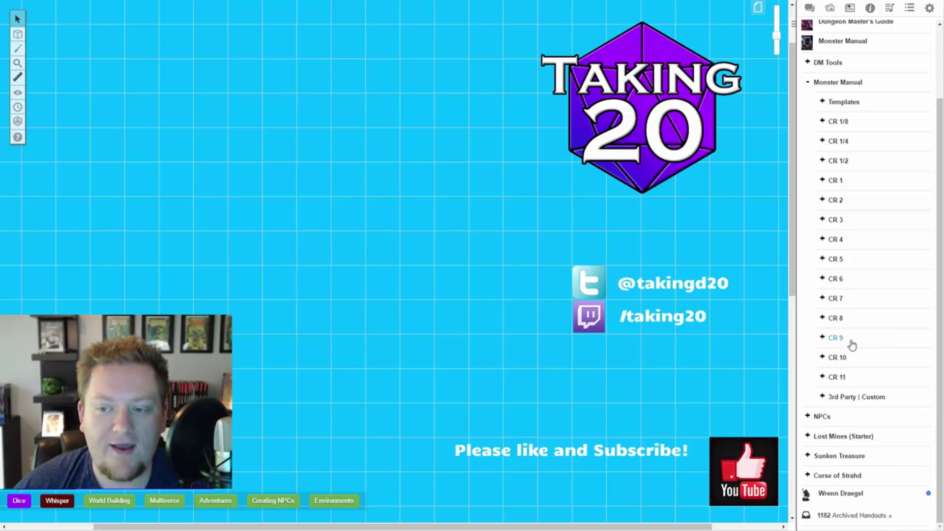
click(853, 82)
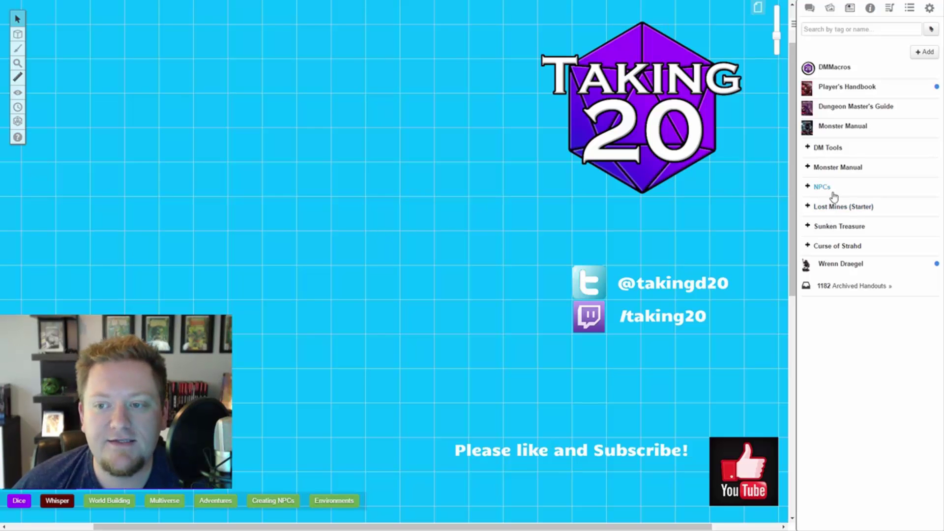
- Reopen the Monster Manual's CR 1/4 folder, briefly view the Goblin sheet, and place two Skeleton tokens on the map
click(842, 171)
click(855, 228)
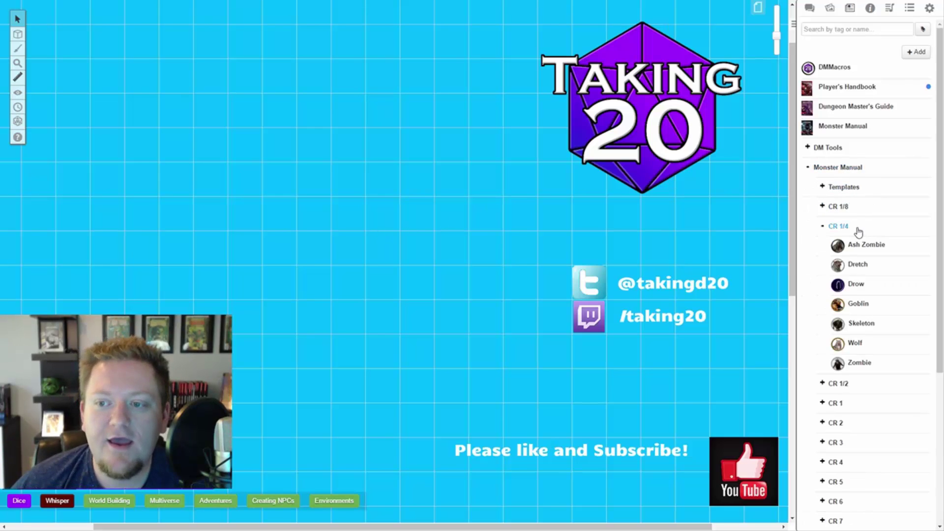
click(865, 308)
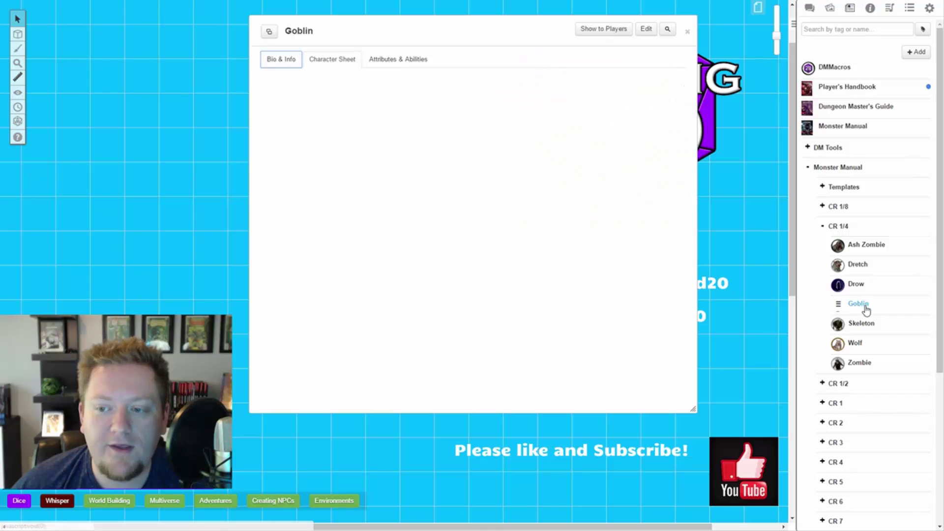
click(687, 31)
drag(865, 323, 352, 167)
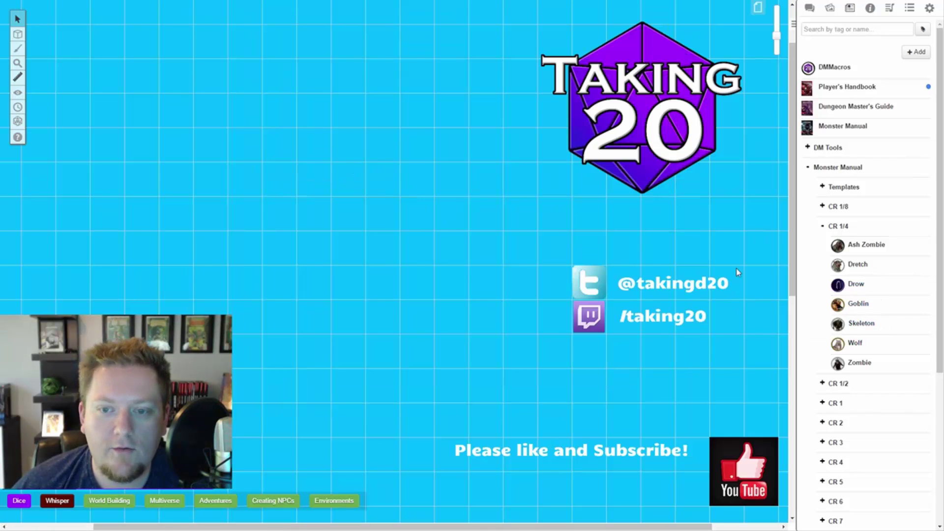
mouse_move(880, 325)
mouse_down()
mouse_move(462, 175)
mouse_move(433, 182)
mouse_up()
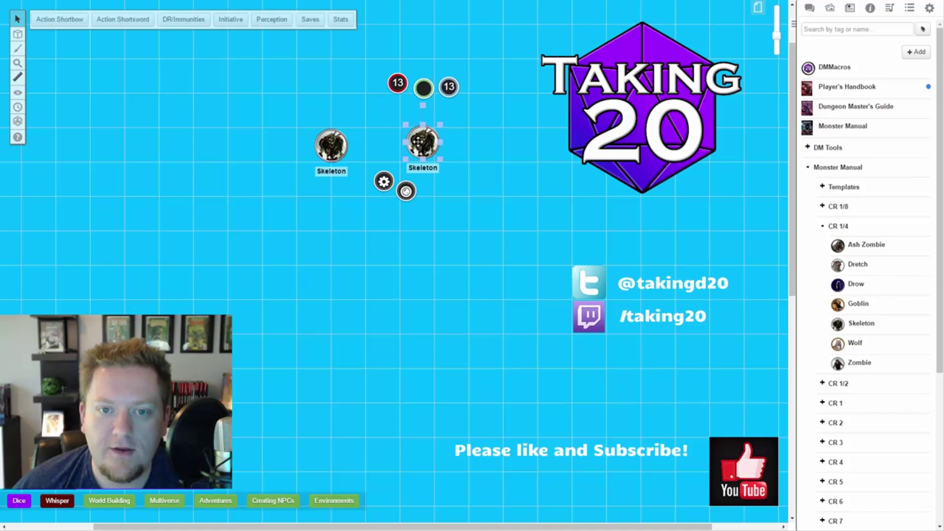
- Mark one Skeleton token with a red status dot and the other with a green status dot
mouse_move(406, 196)
click(424, 173)
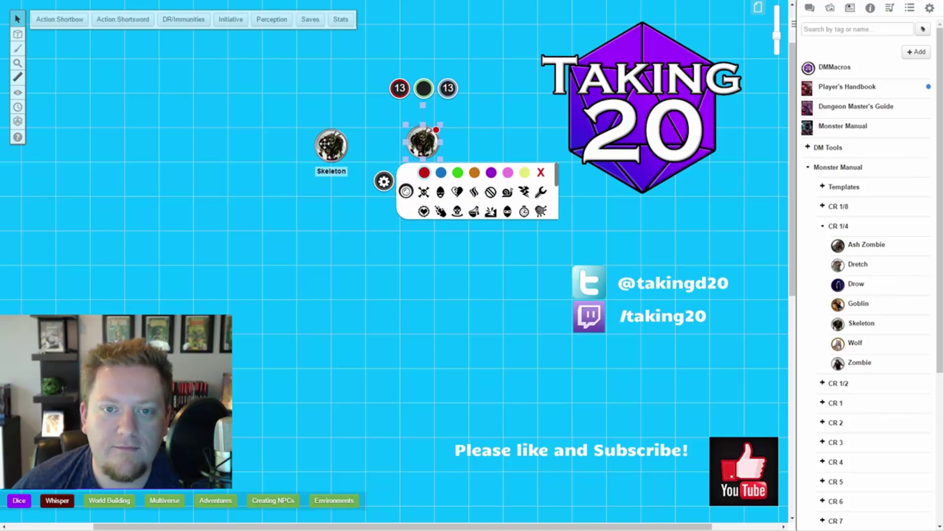
click(326, 144)
mouse_move(318, 198)
click(366, 178)
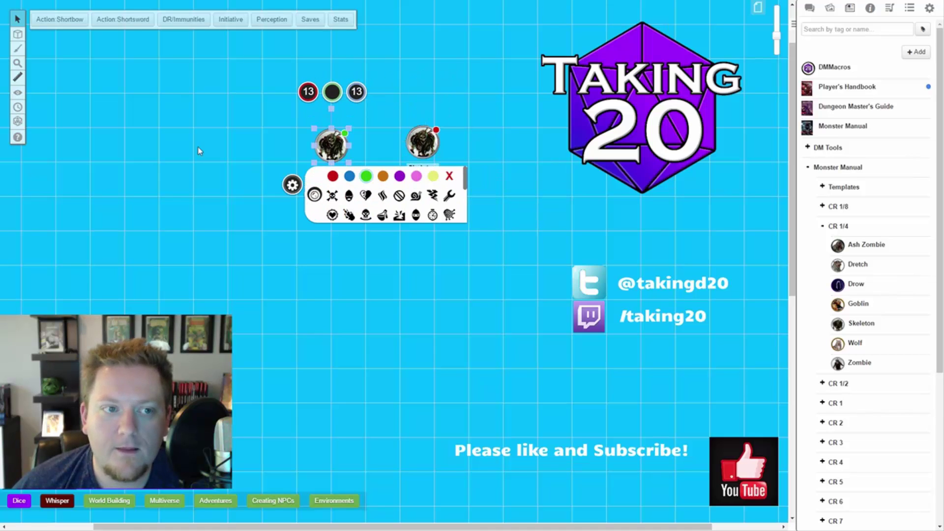
- Open the Turn Order tracker and decline turning on Fog of War for the page
mouse_move(18, 93)
click(51, 103)
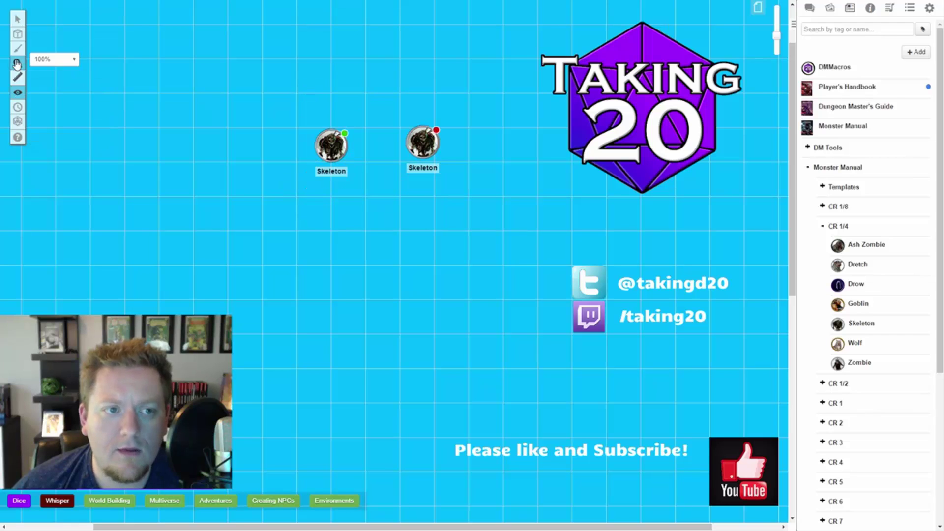
click(17, 108)
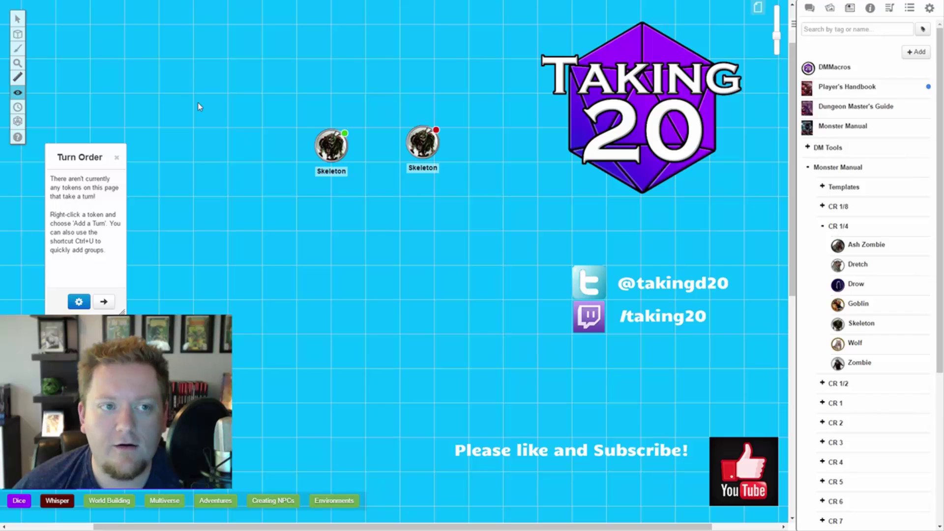
click(150, 59)
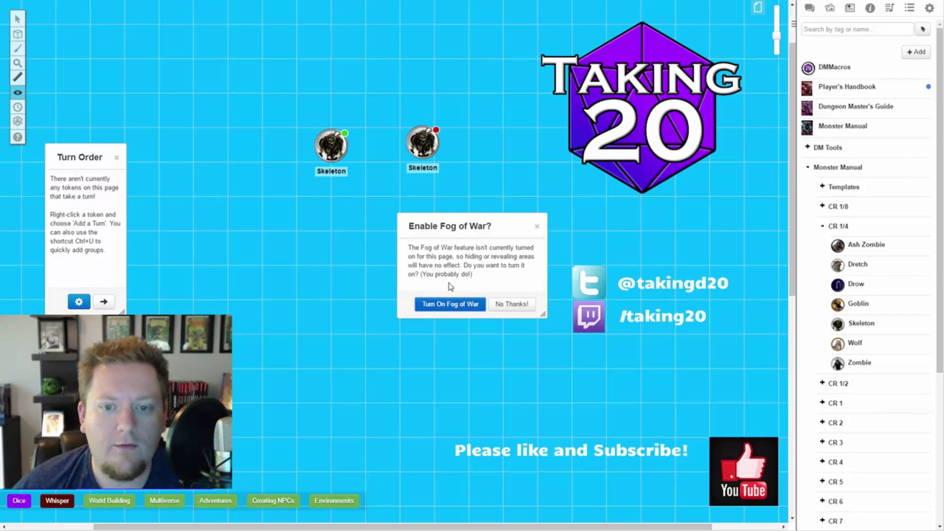
click(517, 304)
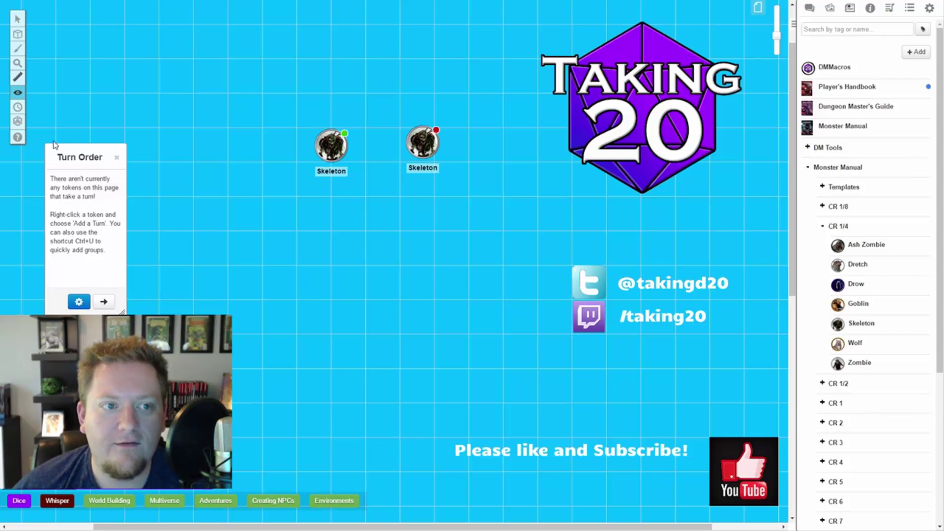
- Roll initiative for the green-marked and red-marked Skeletons and match their Turn Order entries to the tokens
click(17, 18)
mouse_move(330, 148)
mouse_down()
mouse_move(342, 148)
mouse_move(310, 146)
mouse_up()
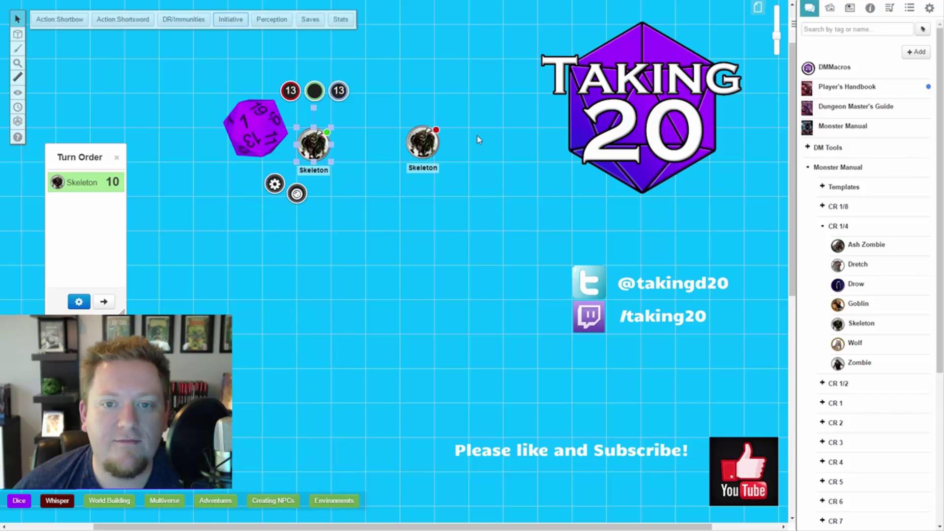
click(407, 147)
click(227, 20)
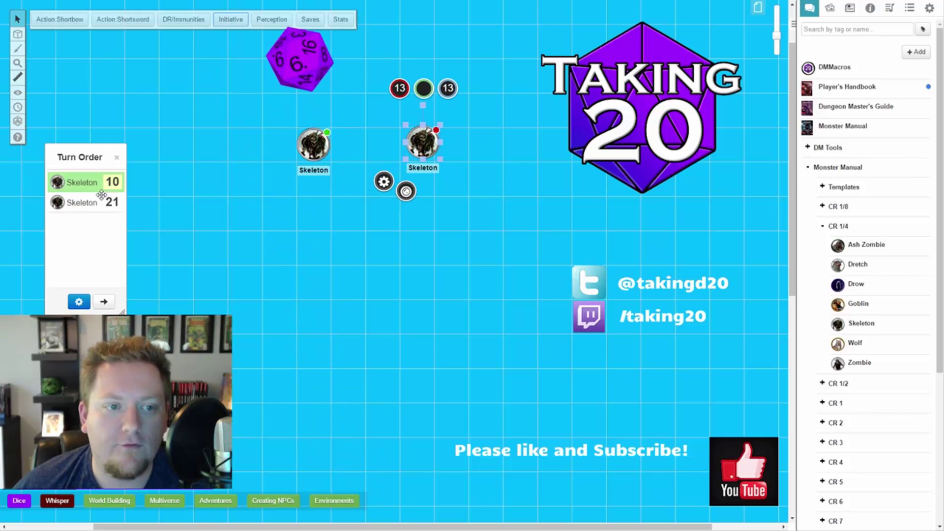
mouse_move(89, 186)
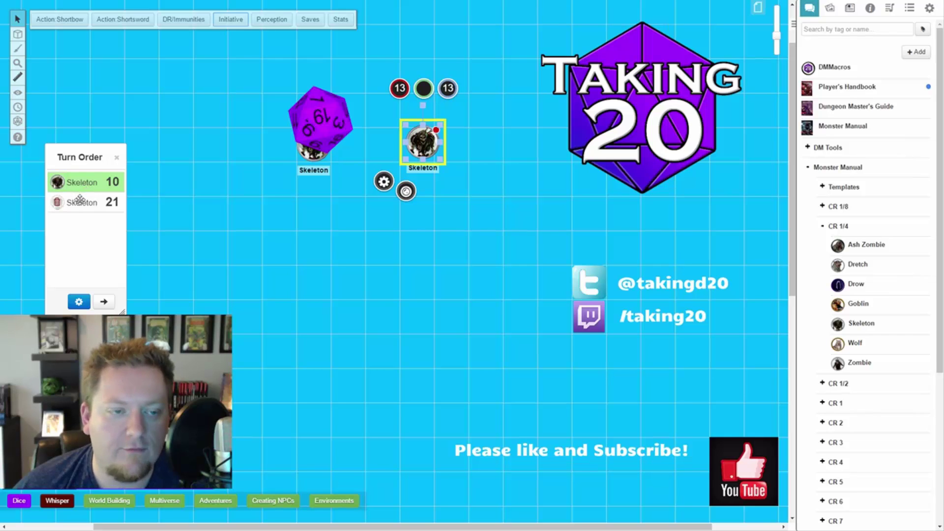
click(223, 228)
- Move the red-marked Skeleton level with the green-marked one, and briefly select both tokens together
drag(432, 145, 426, 147)
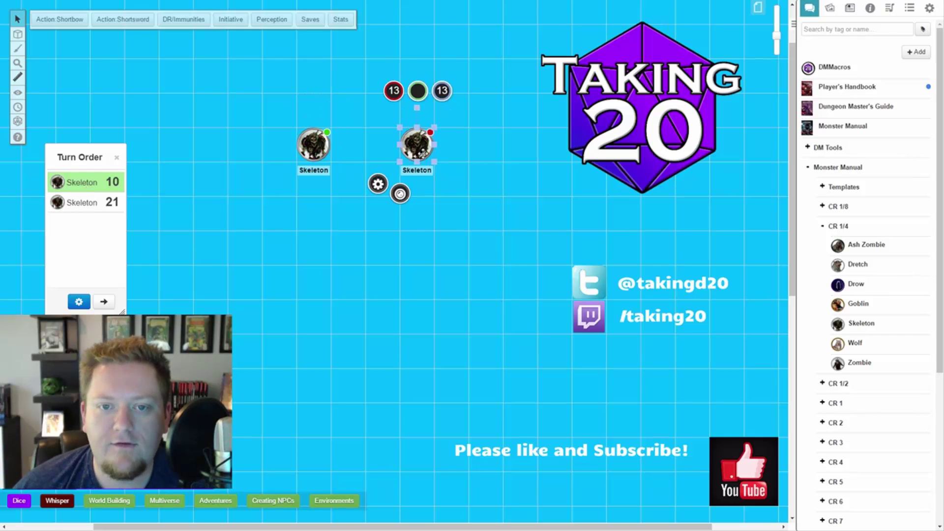
click(471, 207)
drag(473, 196, 313, 138)
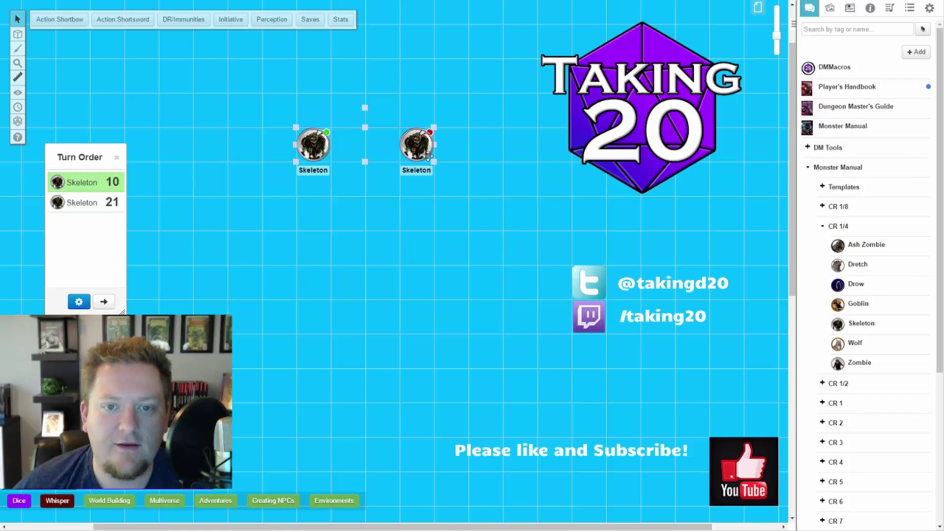
click(396, 252)
- Run the Stats token action for the red-marked Skeleton and show the rolled hit dice in the chat
click(406, 147)
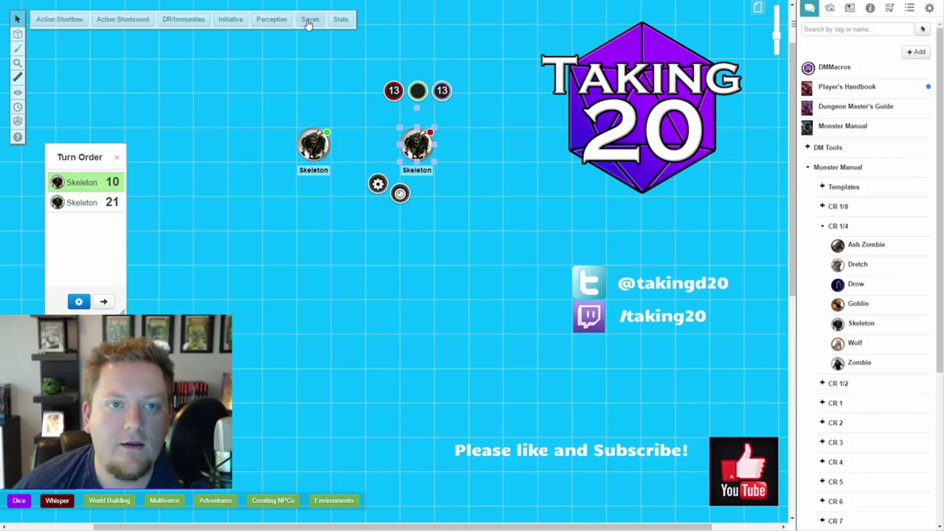
click(339, 18)
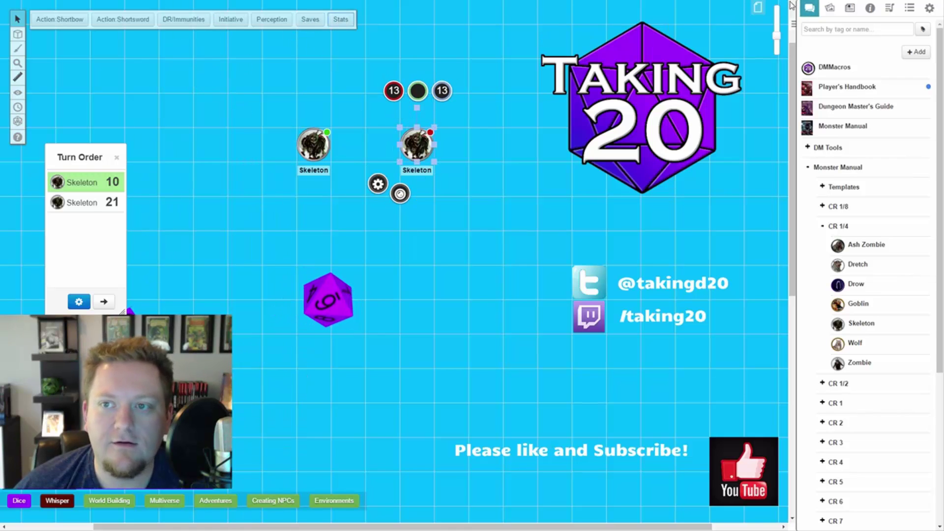
click(811, 8)
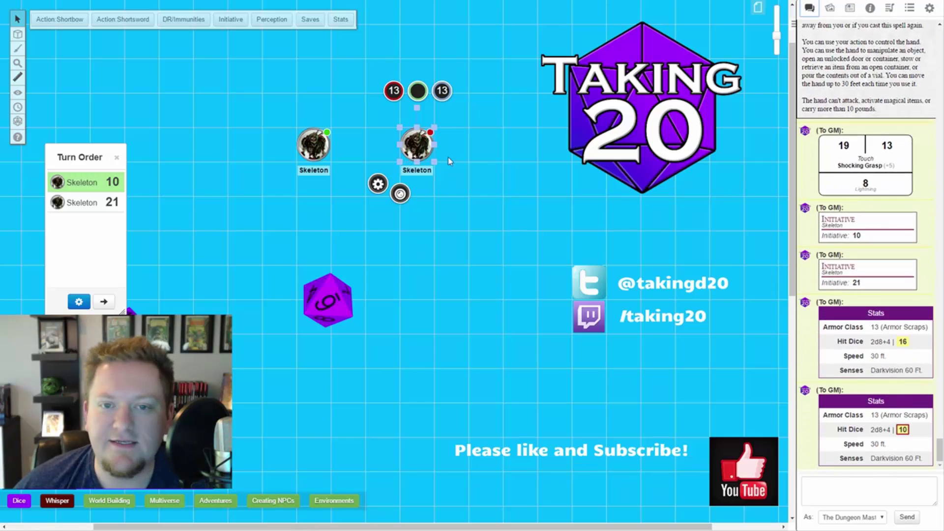
- Set the hit points to 10 on the red-marked Skeleton and to 16 on the green-marked Skeleton
click(388, 96)
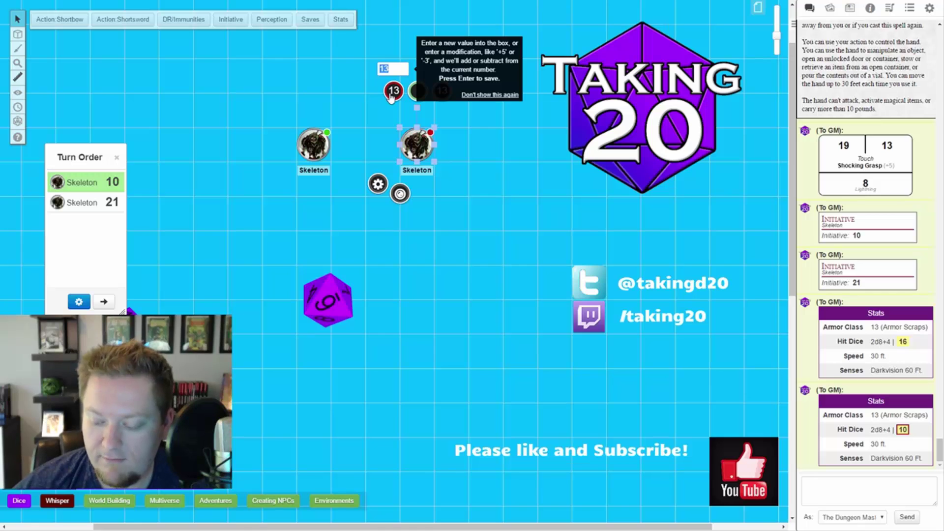
text(1)
key(Return)
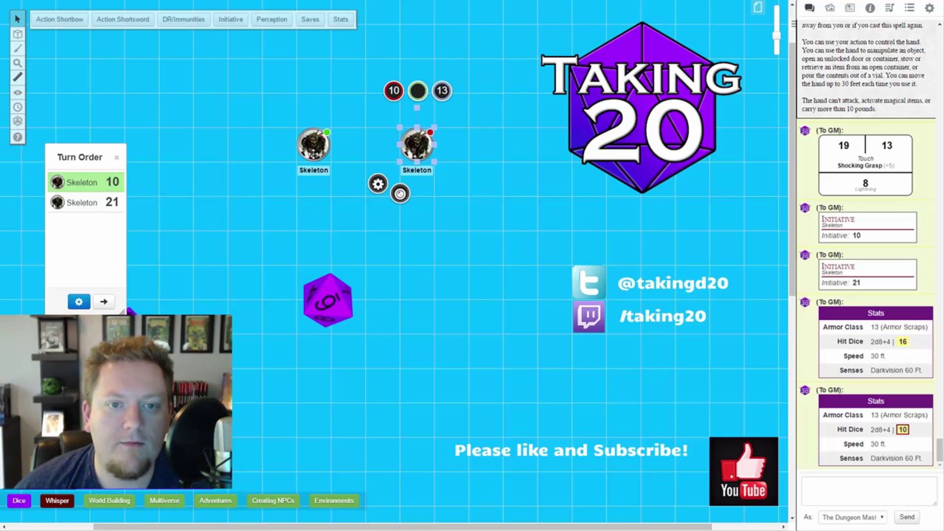
click(313, 147)
click(289, 89)
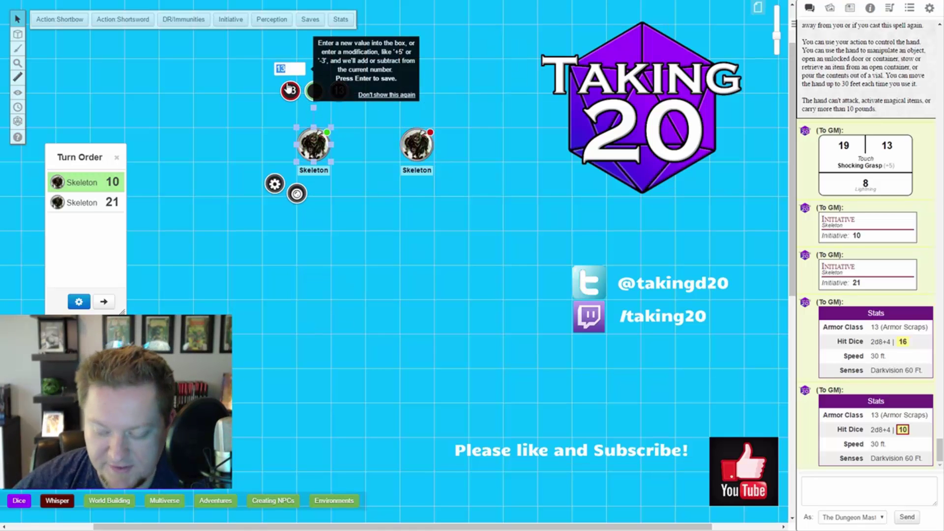
text(16)
key(Return)
click(412, 232)
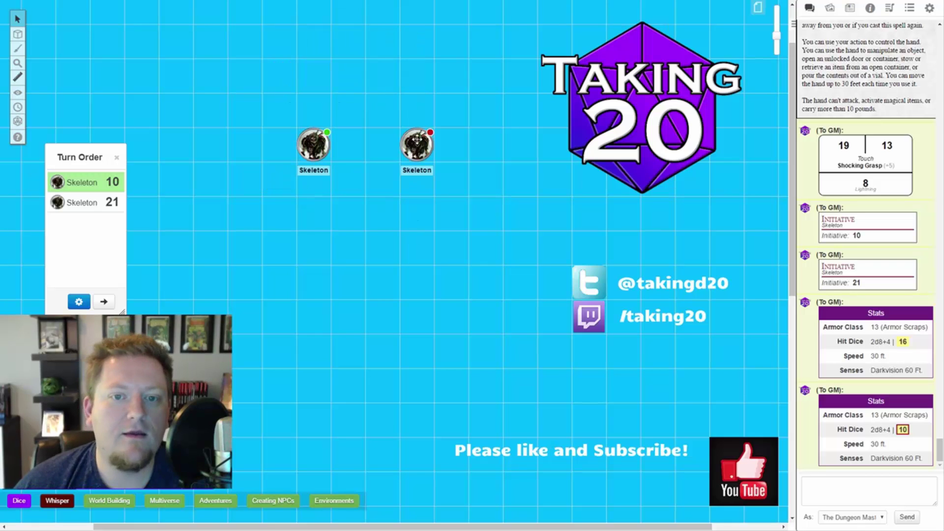
- Select the red-marked Skeleton to check its hit point value, and deselect it
click(417, 145)
click(413, 152)
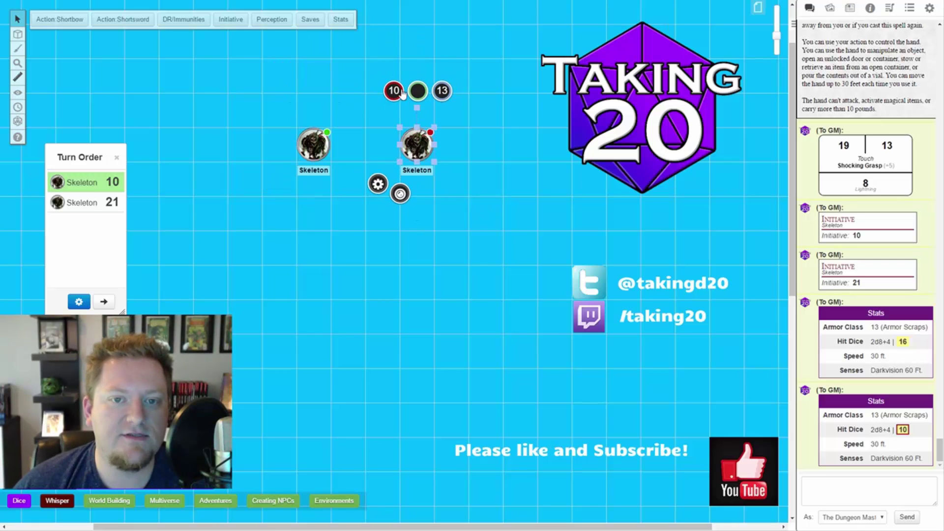
click(455, 267)
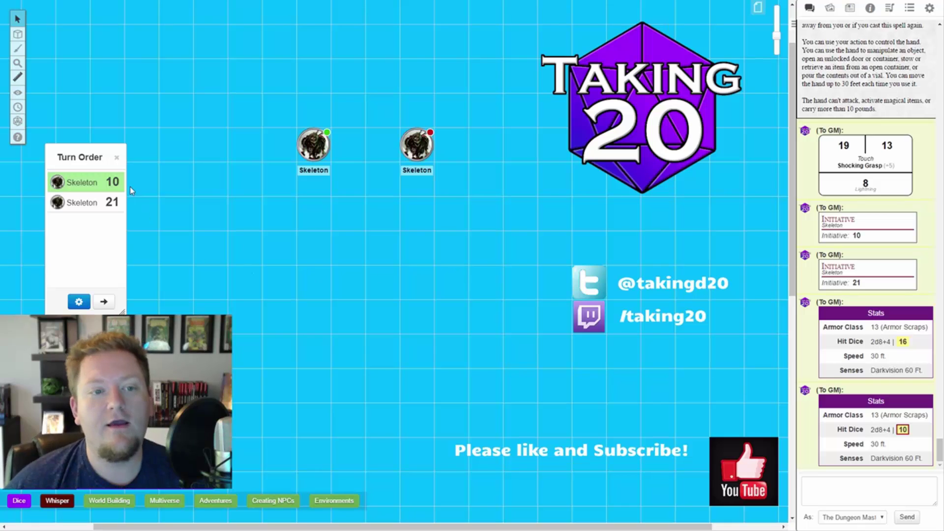
- Close the Turn Order tracker and delete both Skeleton tokens from the map
click(117, 157)
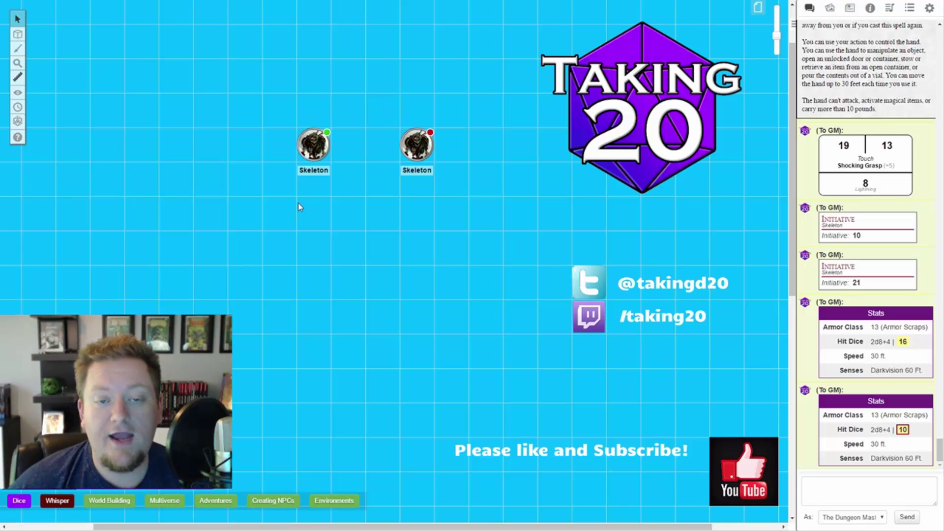
drag(298, 202, 448, 143)
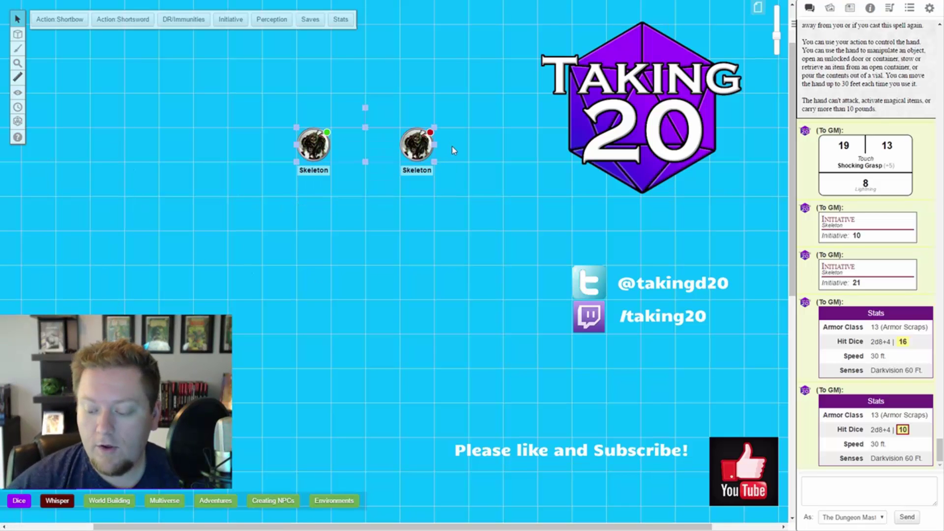
key(Delete)
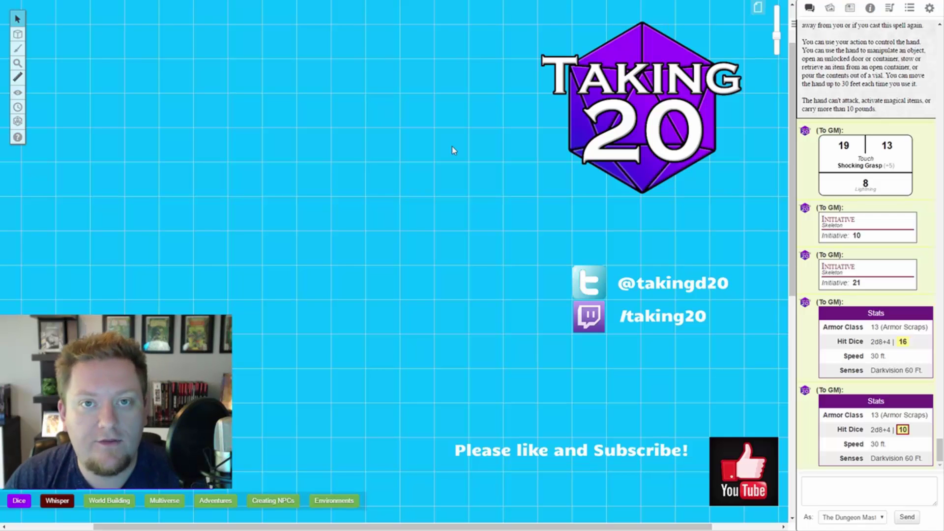